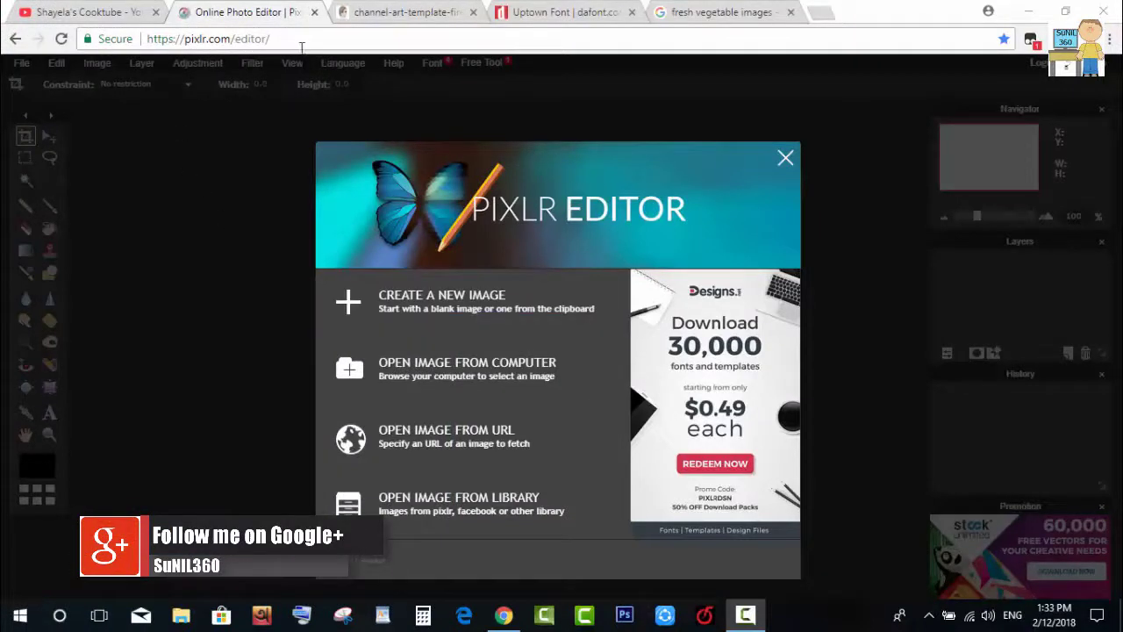
# - Make a new blank 2560 × 1440 px image with a transparent background
pyautogui.click(467, 312)
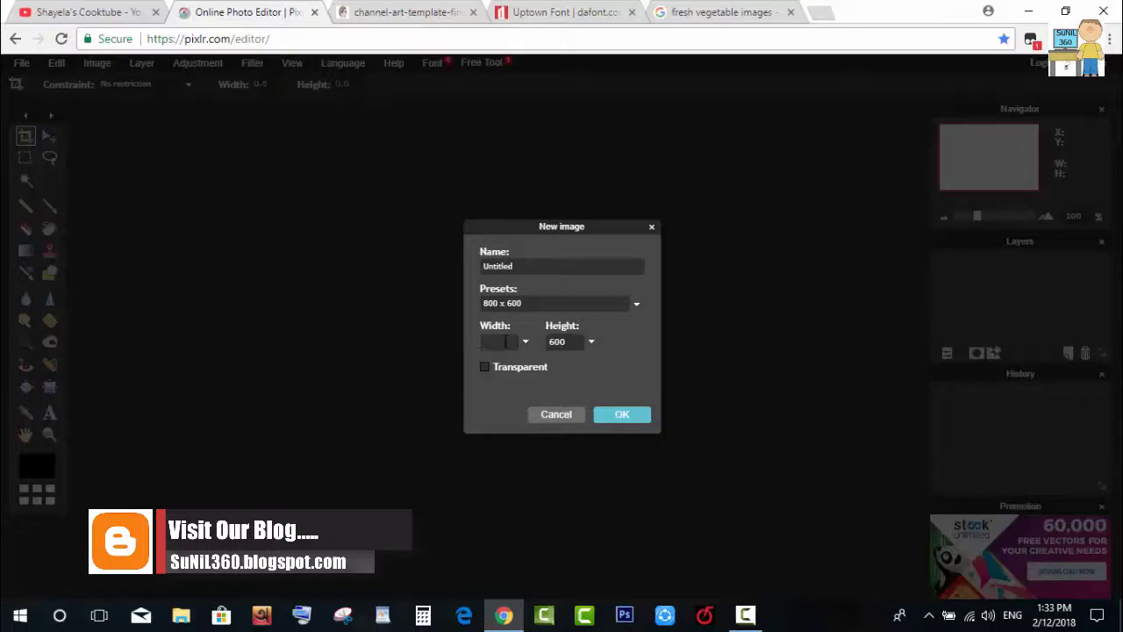
pyautogui.write('25')
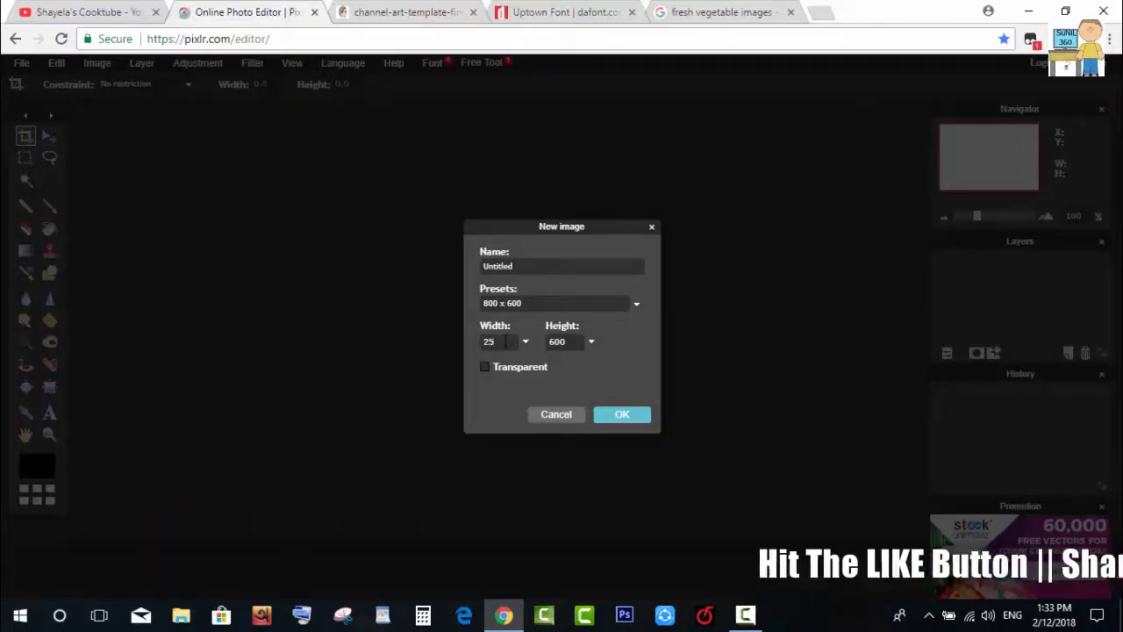
pyautogui.write('60')
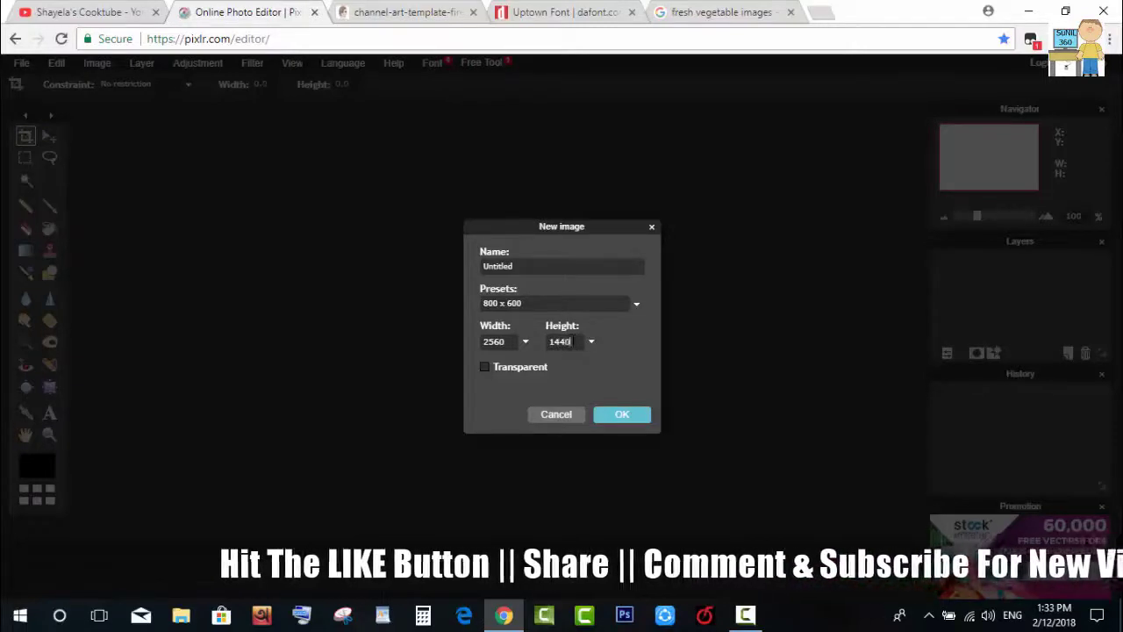
pyautogui.click(484, 367)
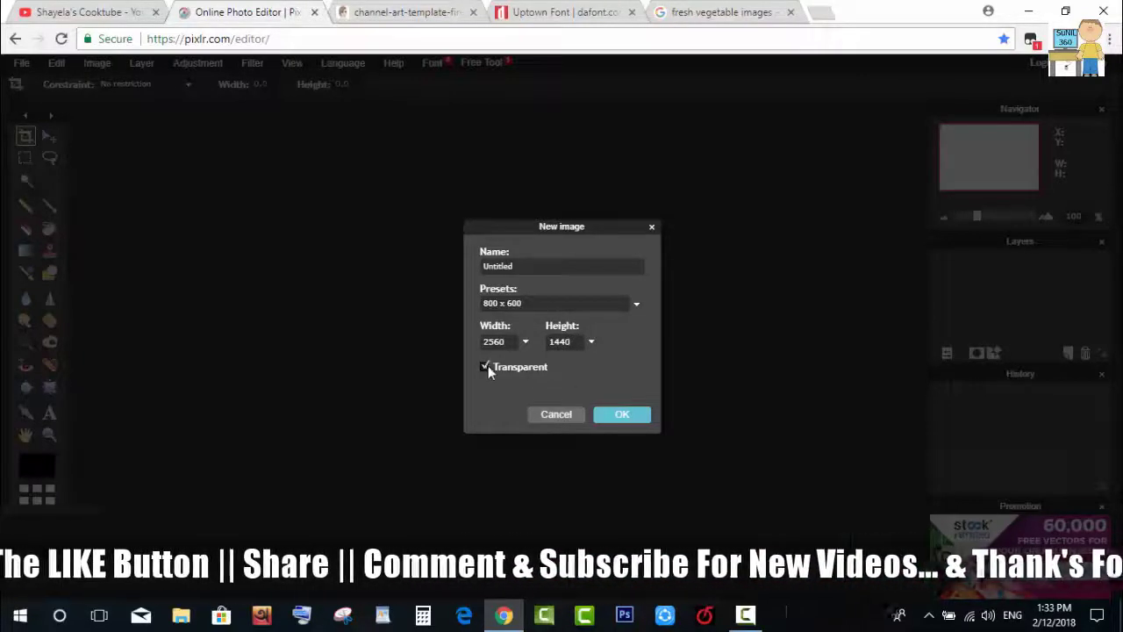
pyautogui.click(621, 414)
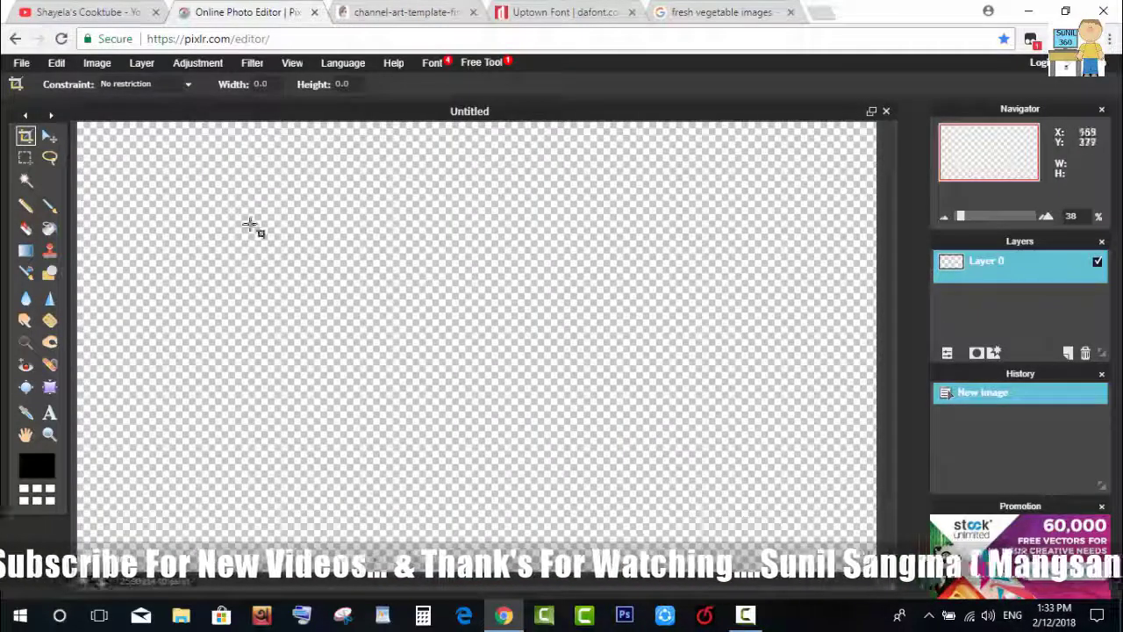
pyautogui.click(50, 138)
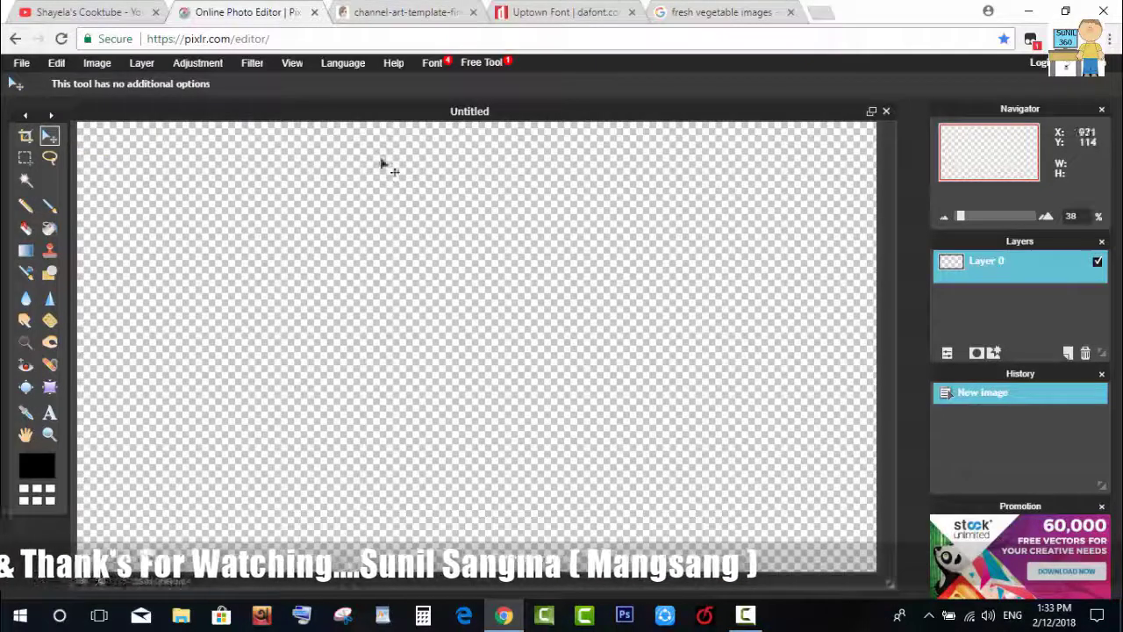
# - Save the channel art template image to the Desktop as channel-art-template-fireworks.png, then return to Pixlr
pyautogui.click(379, 14)
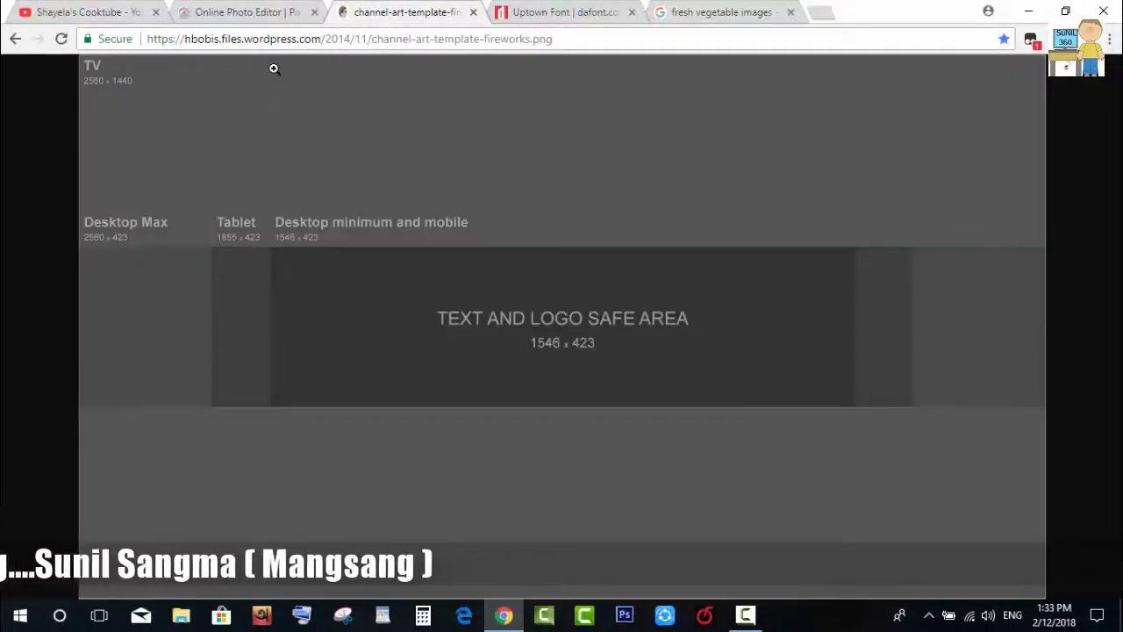
pyautogui.rightClick(531, 157)
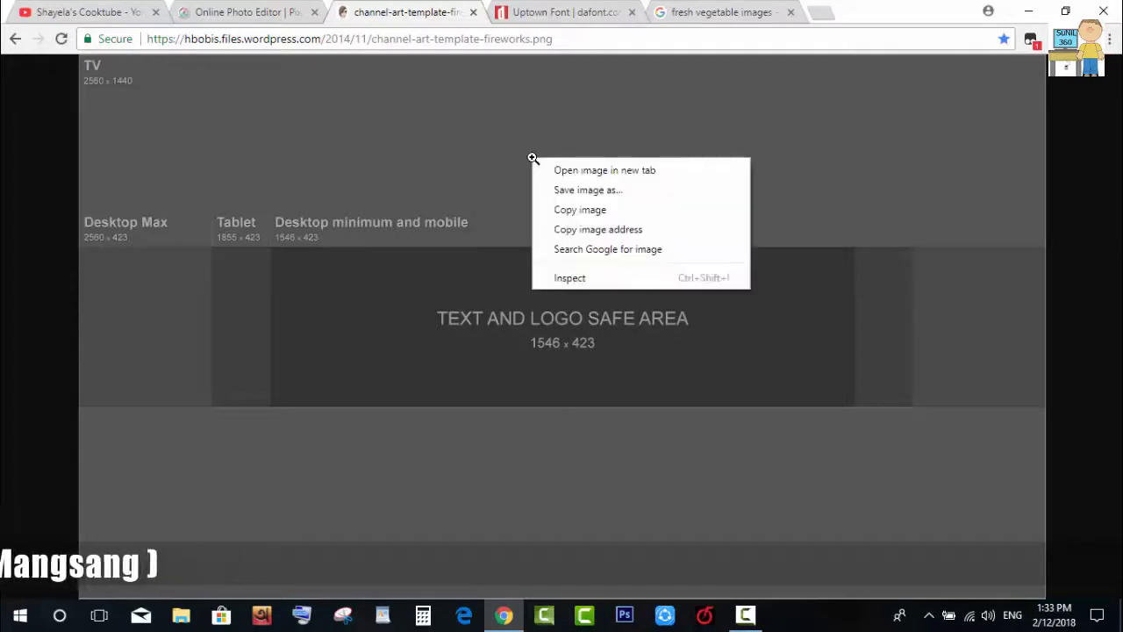
pyautogui.click(595, 190)
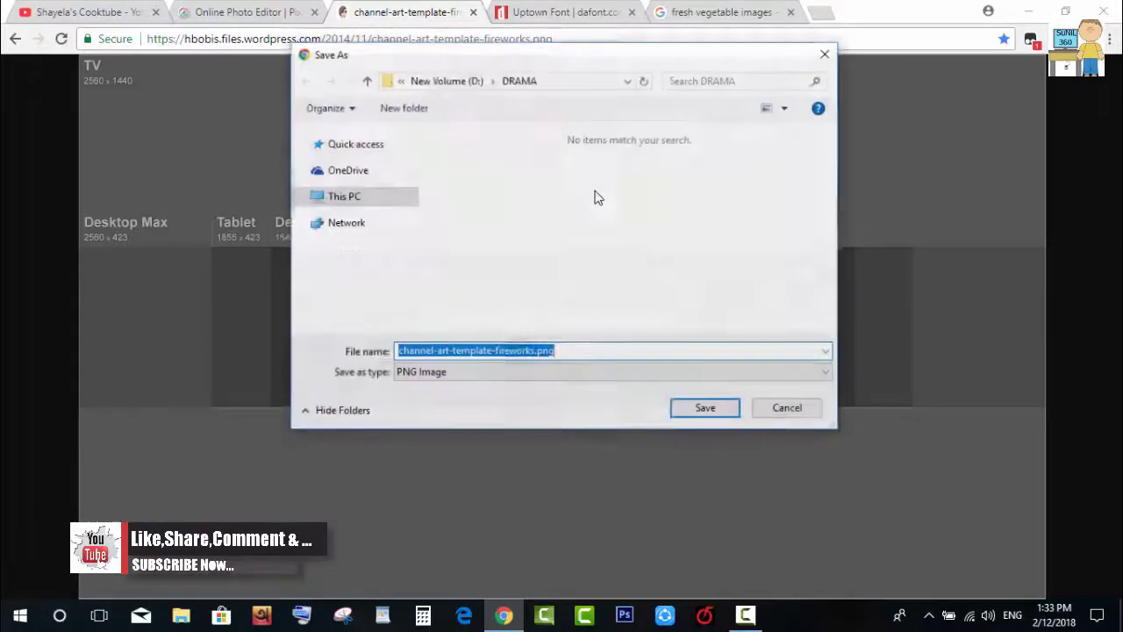
pyautogui.moveTo(351, 184)
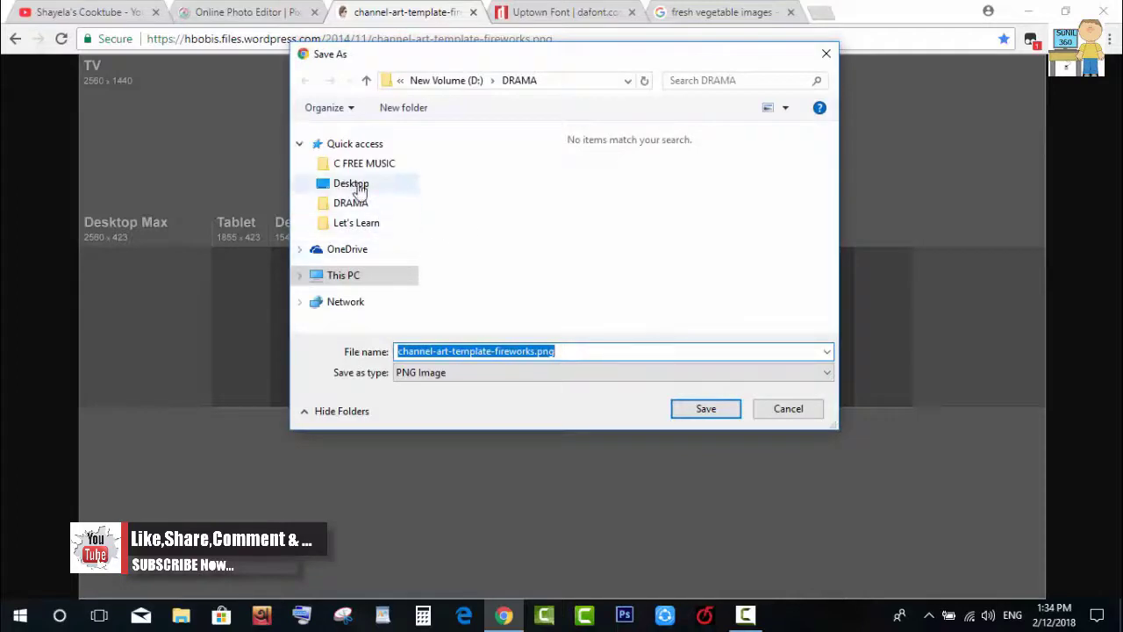
pyautogui.click(359, 186)
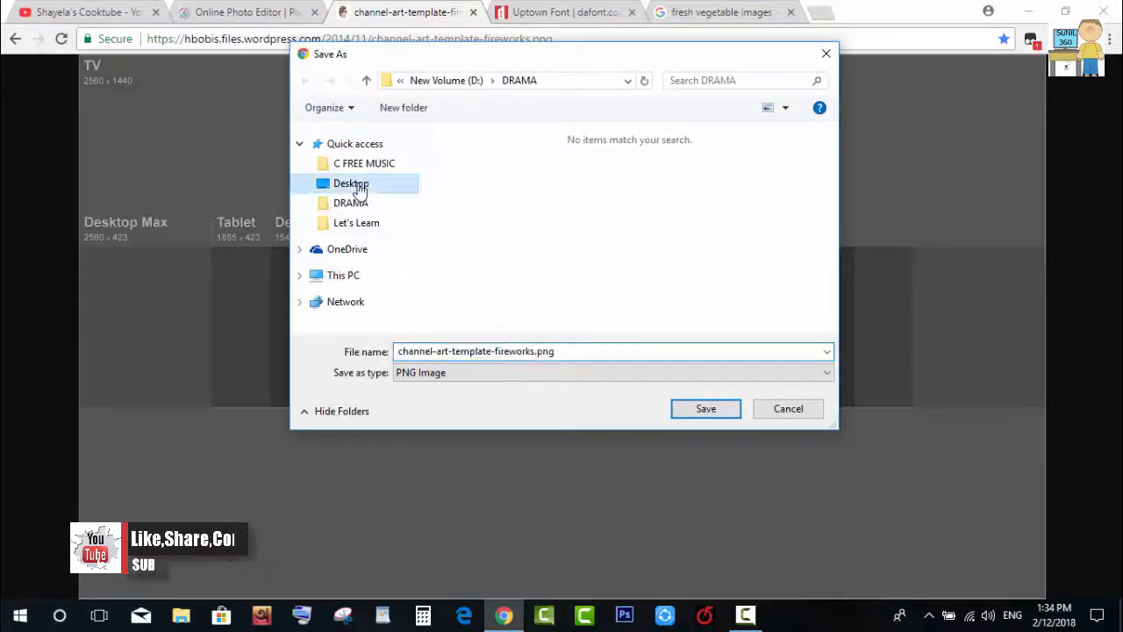
pyautogui.click(710, 410)
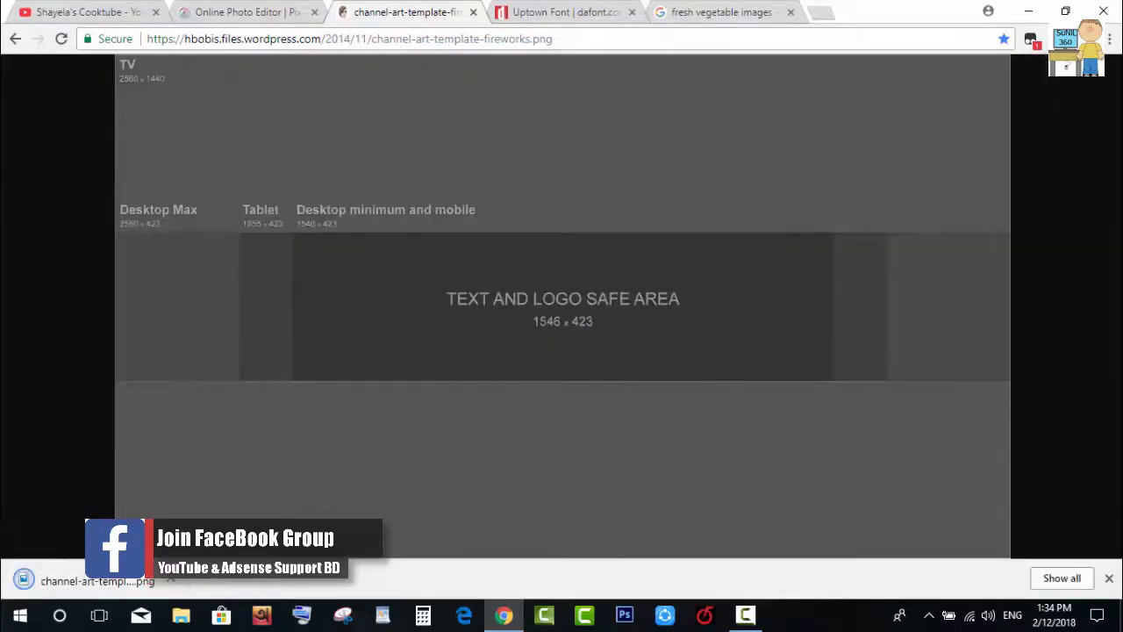
pyautogui.click(1108, 580)
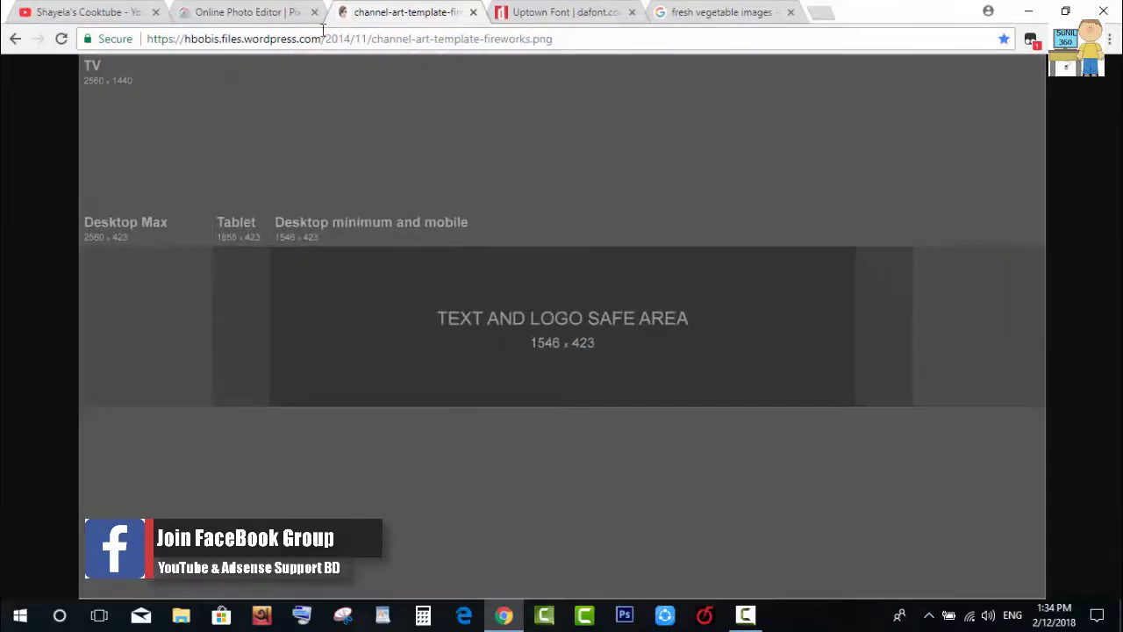
pyautogui.click(254, 12)
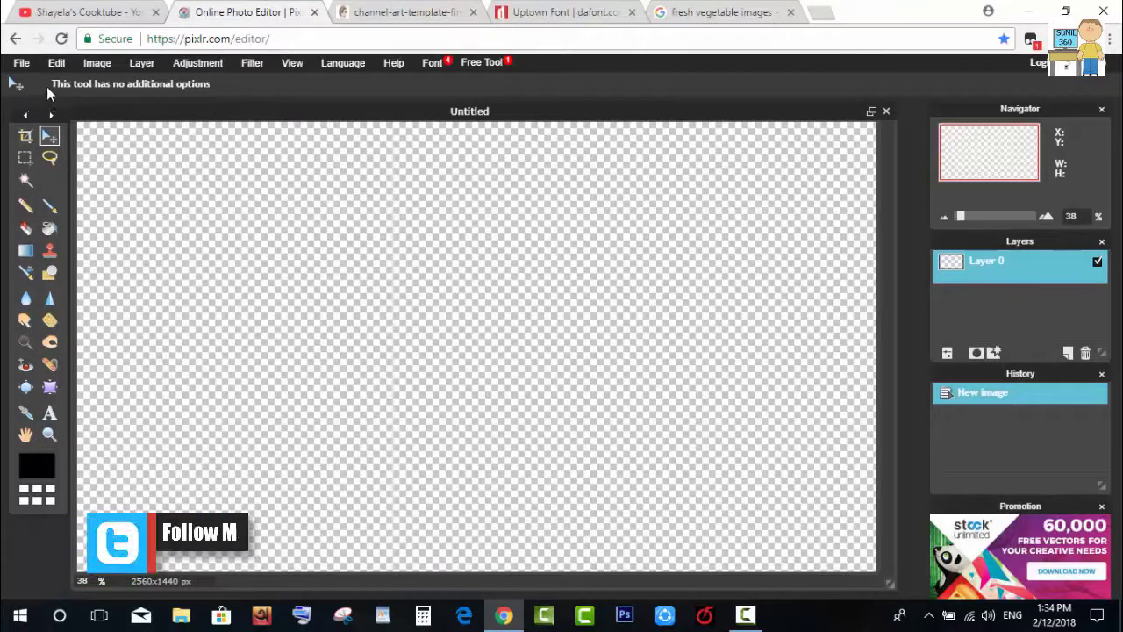
# - Open channel-art-template-fireworks.png from the Desktop as a new layer, Layer 1
pyautogui.click(141, 63)
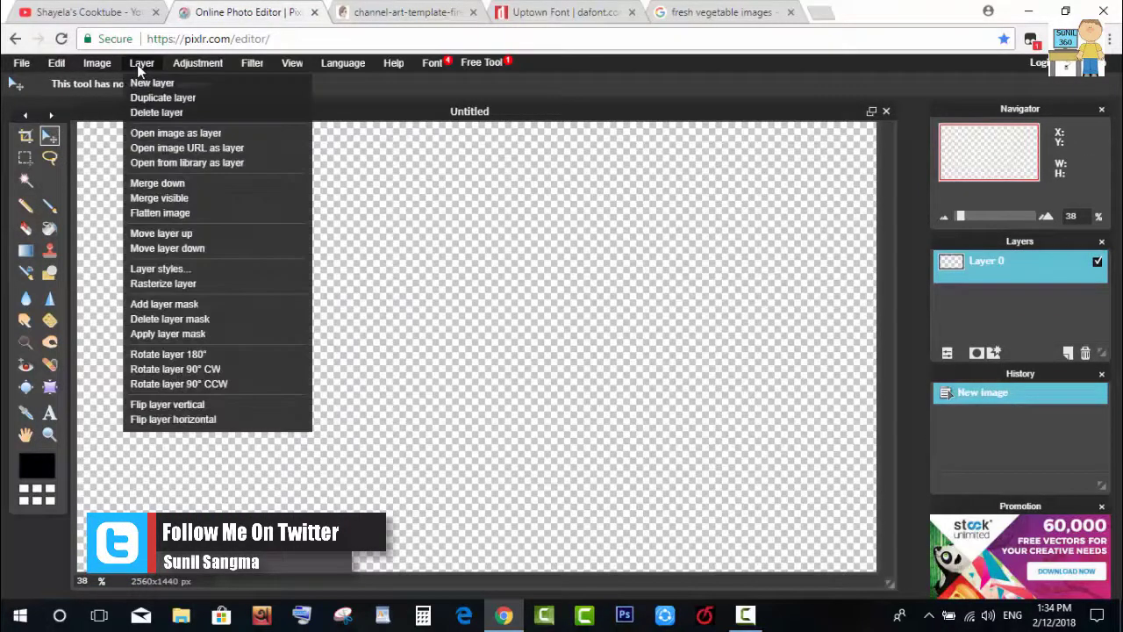
pyautogui.click(184, 136)
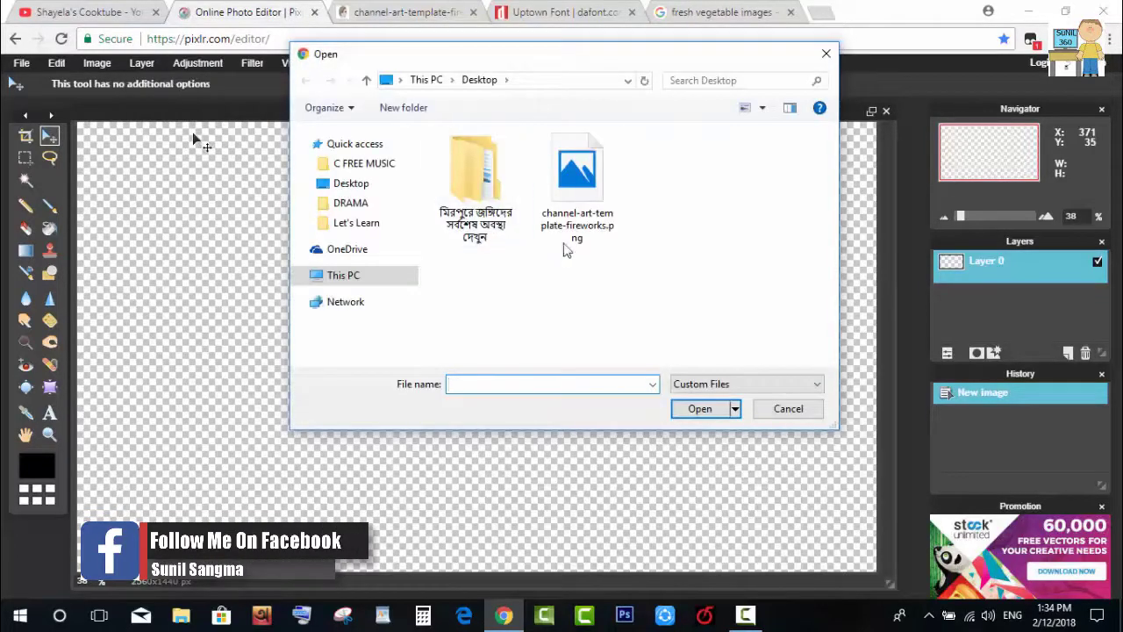
pyautogui.click(576, 184)
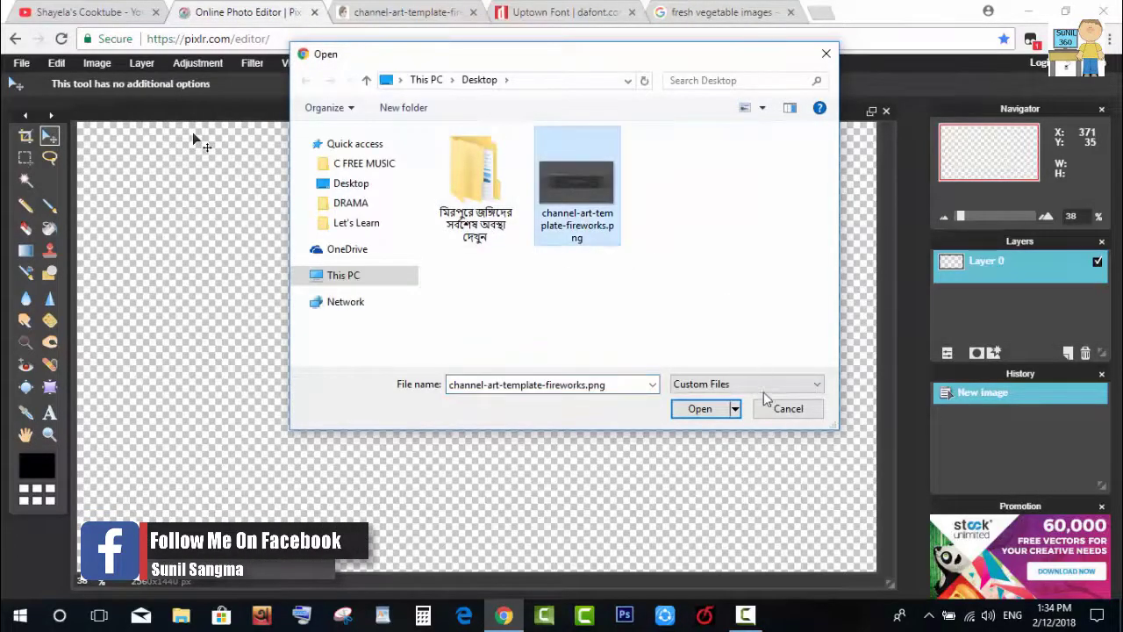
pyautogui.click(700, 408)
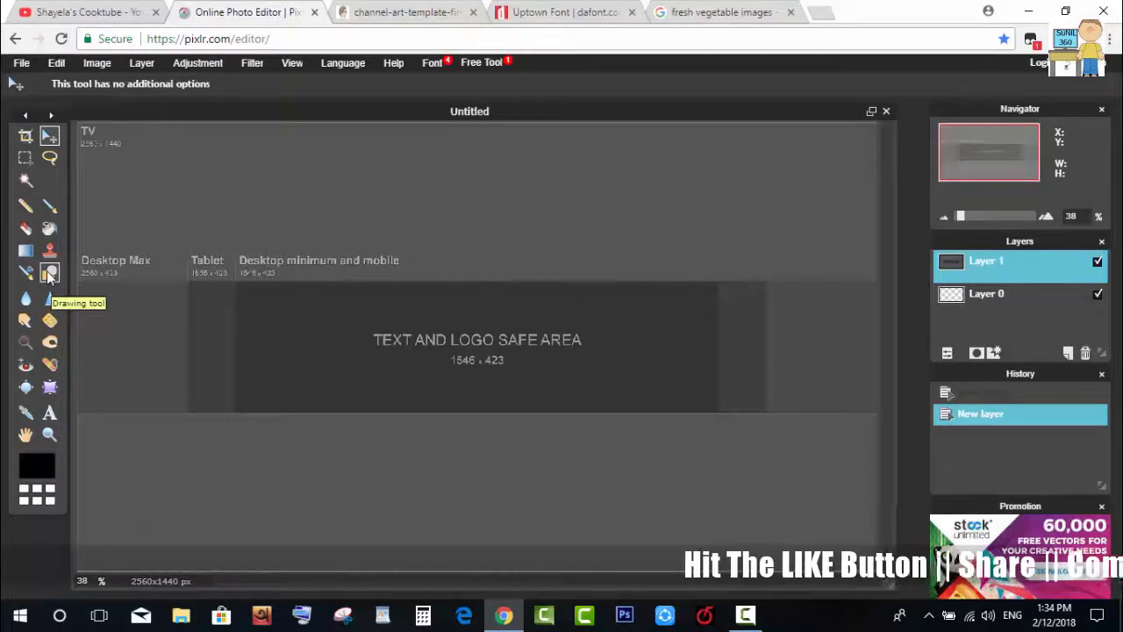
# - Draw filled black rectangles over the template's top and bottom, leaving the middle band visible
pyautogui.click(49, 275)
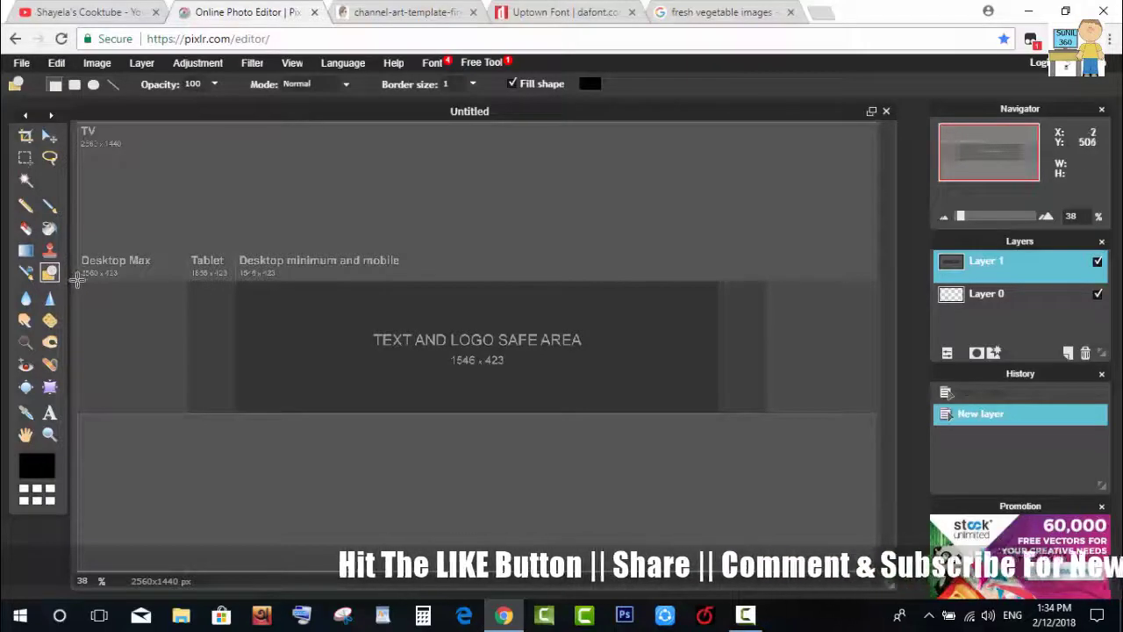
pyautogui.moveTo(142, 286); pyautogui.dragTo(912, 274)
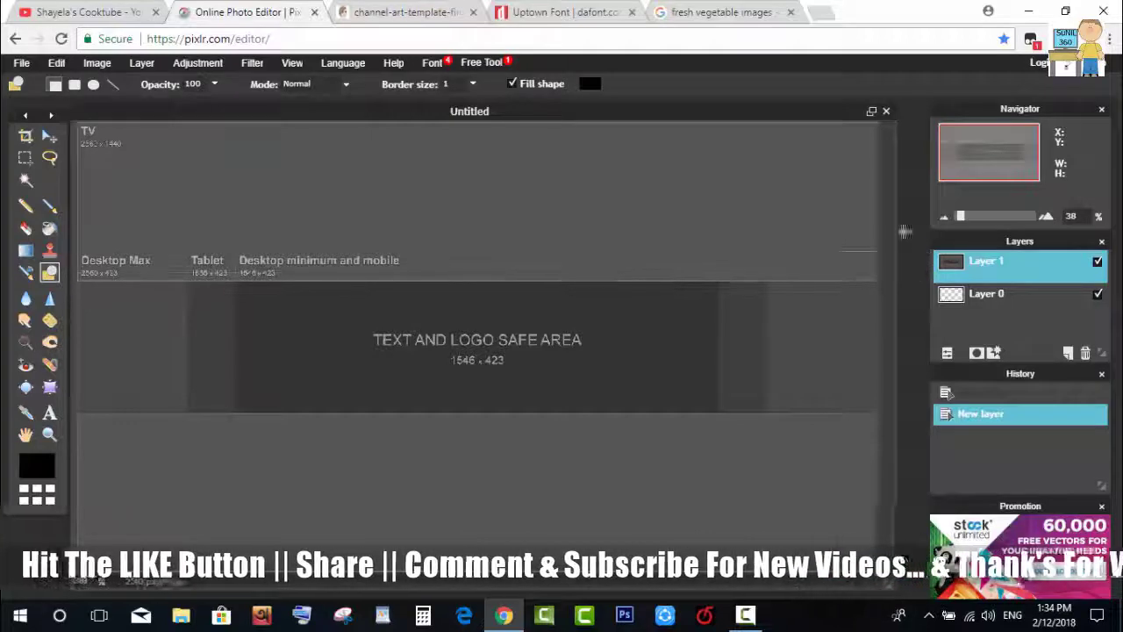
pyautogui.moveTo(912, 274); pyautogui.dragTo(877, 120)
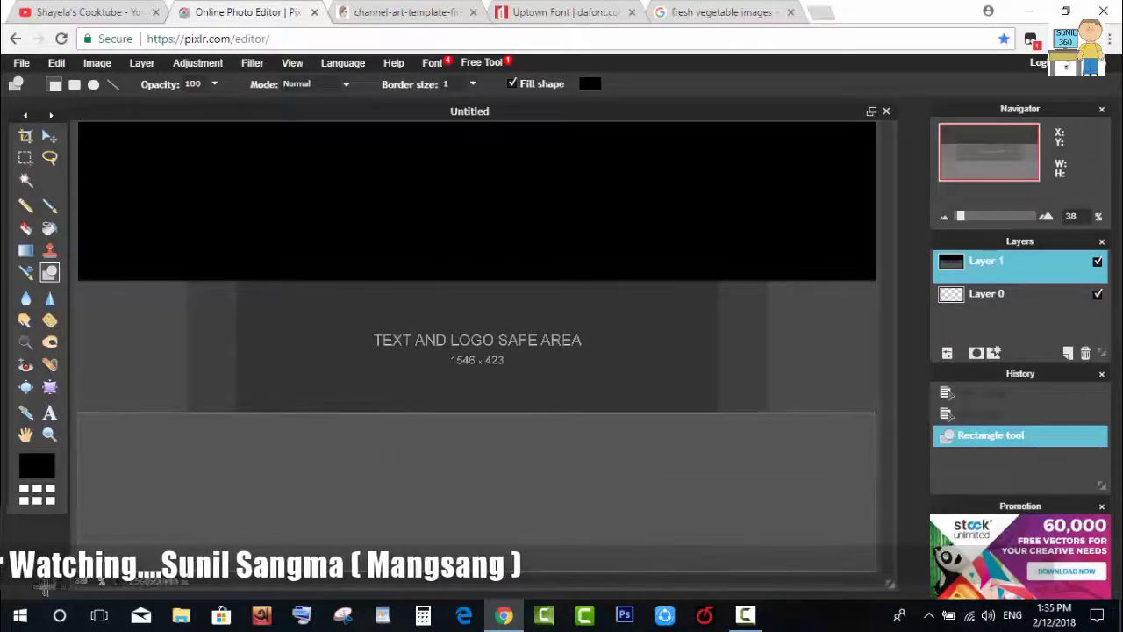
pyautogui.moveTo(876, 413); pyautogui.dragTo(77, 572)
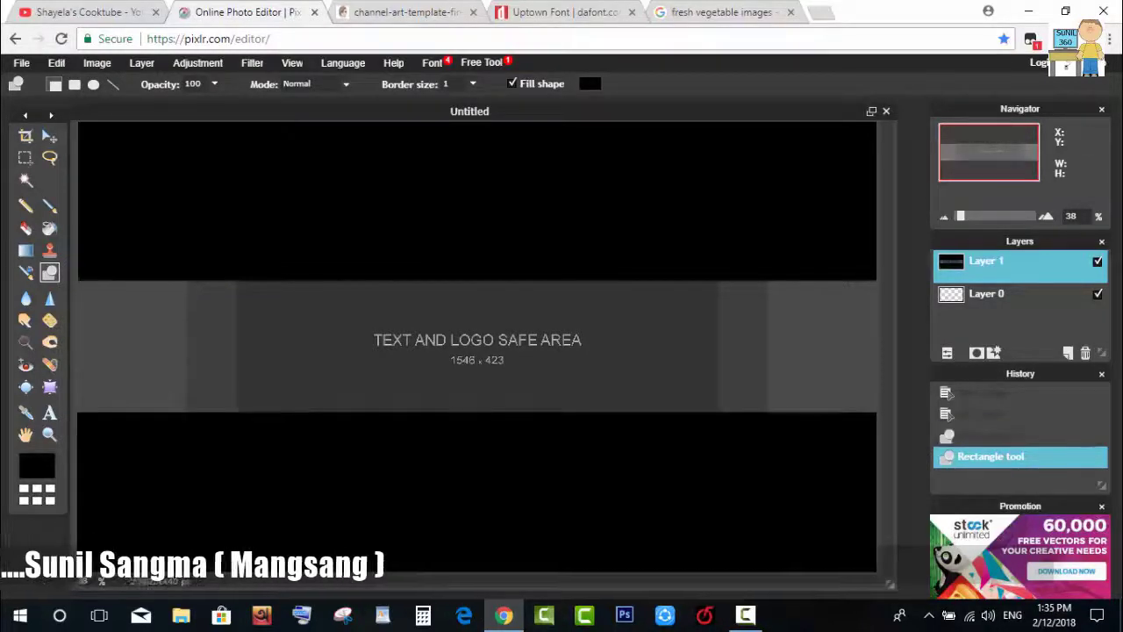
pyautogui.click(49, 135)
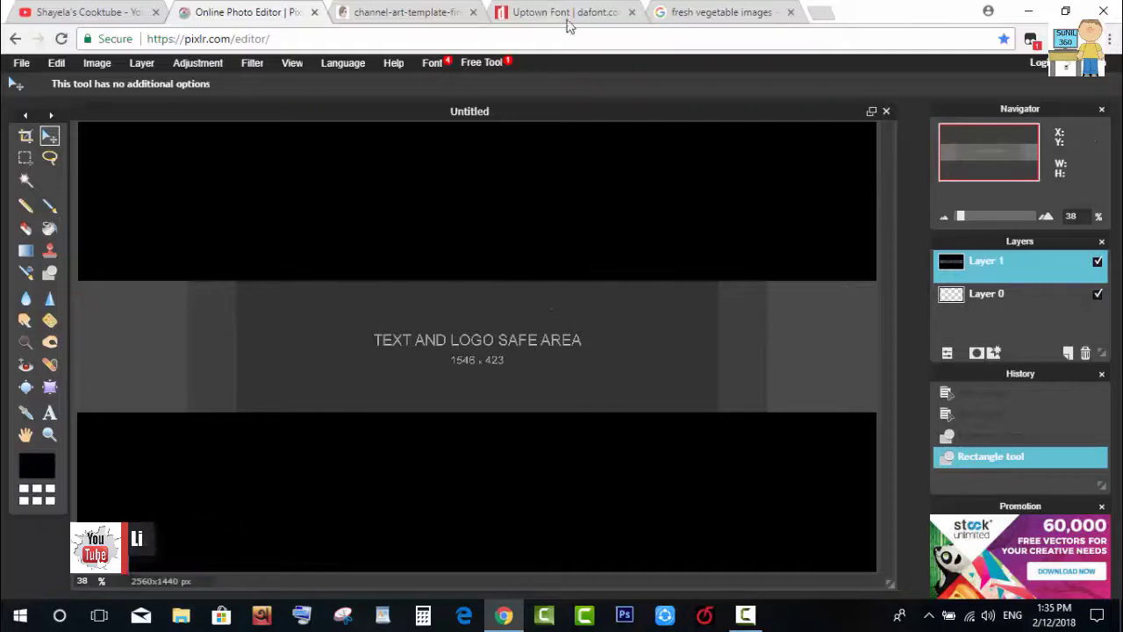
# - Save the Dole fresh vegetables photo from Google Images to the Desktop as Fresh_Vegetables.jpg
pyautogui.click(719, 13)
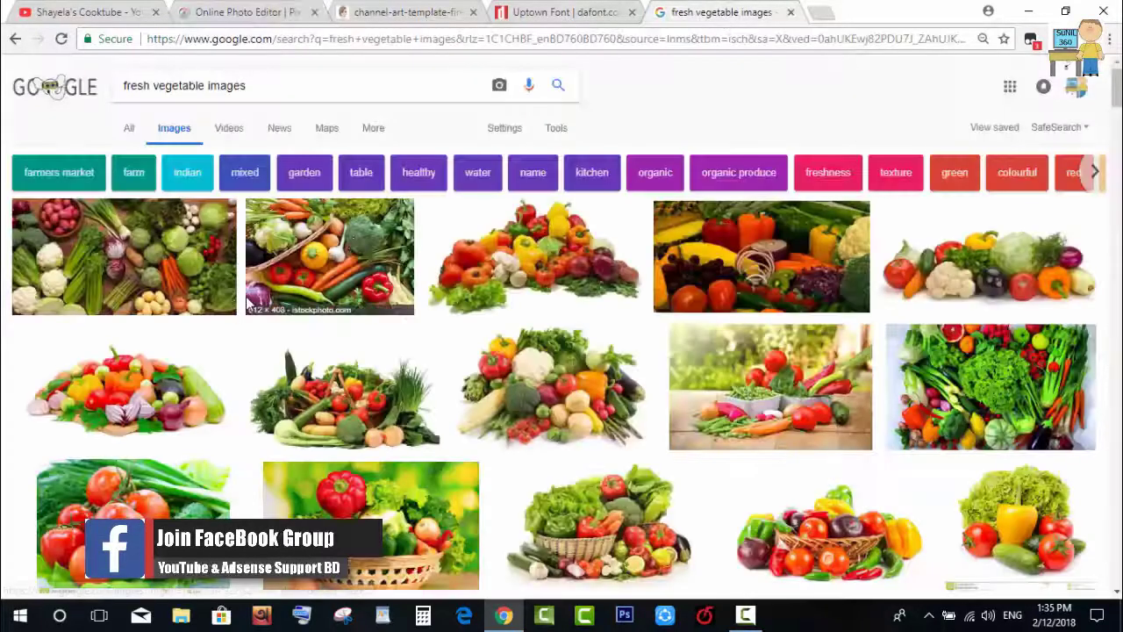
pyautogui.click(123, 246)
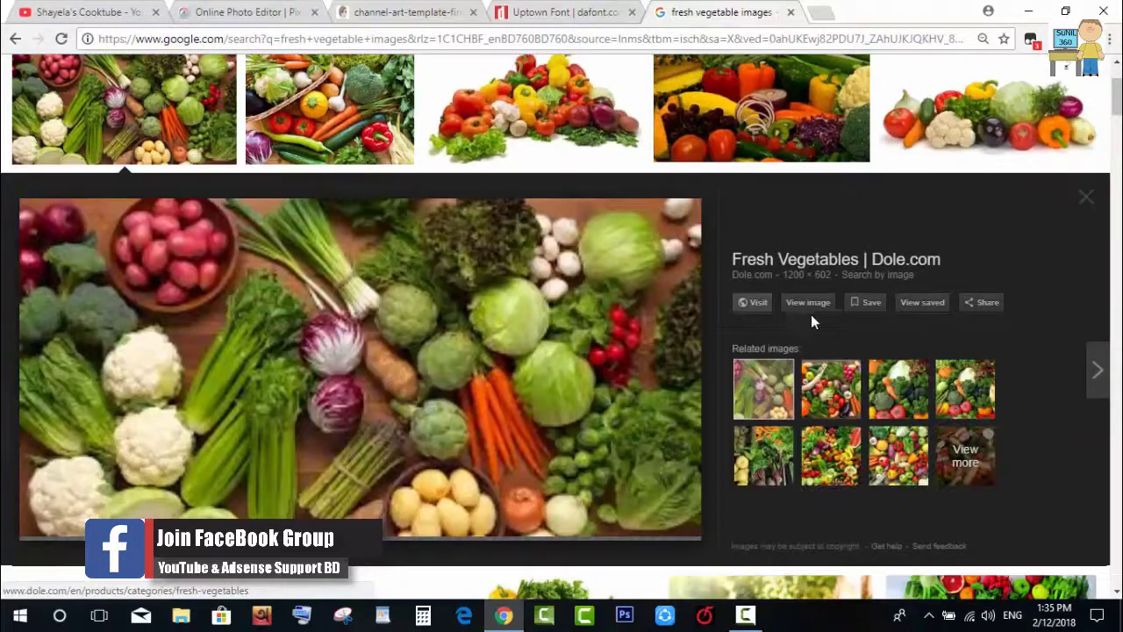
pyautogui.click(812, 306)
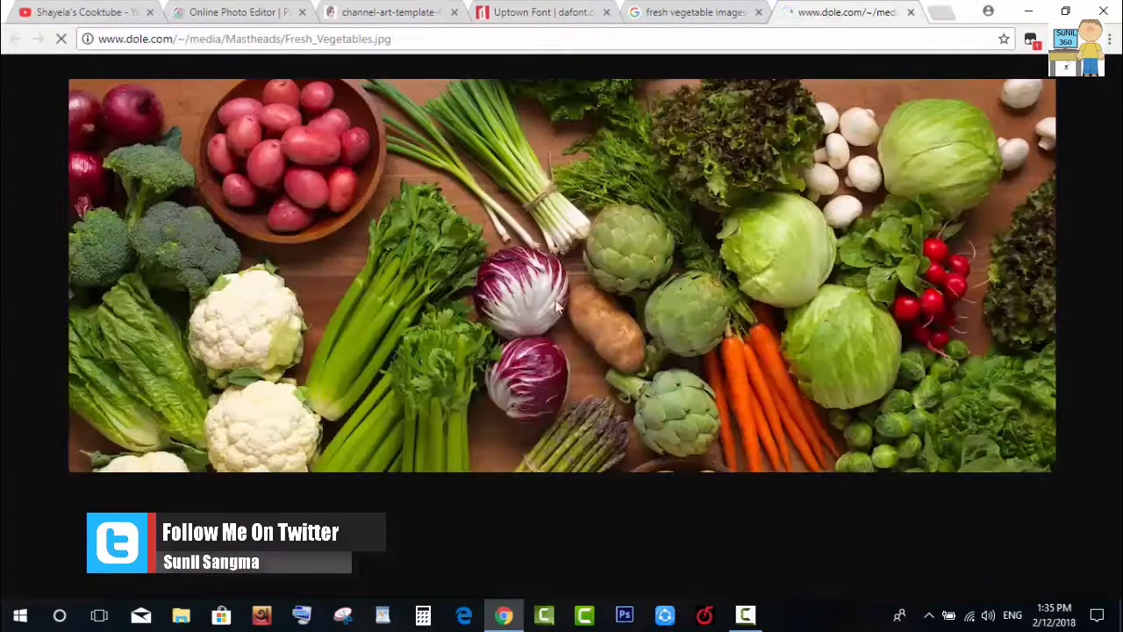
pyautogui.rightClick(445, 203)
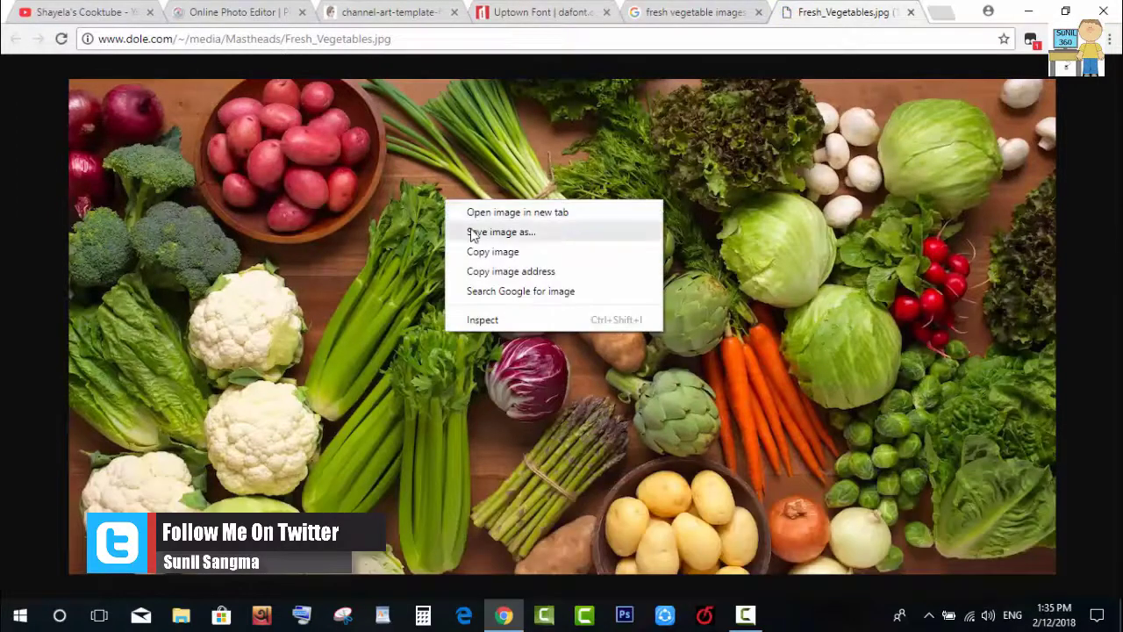
pyautogui.click(507, 233)
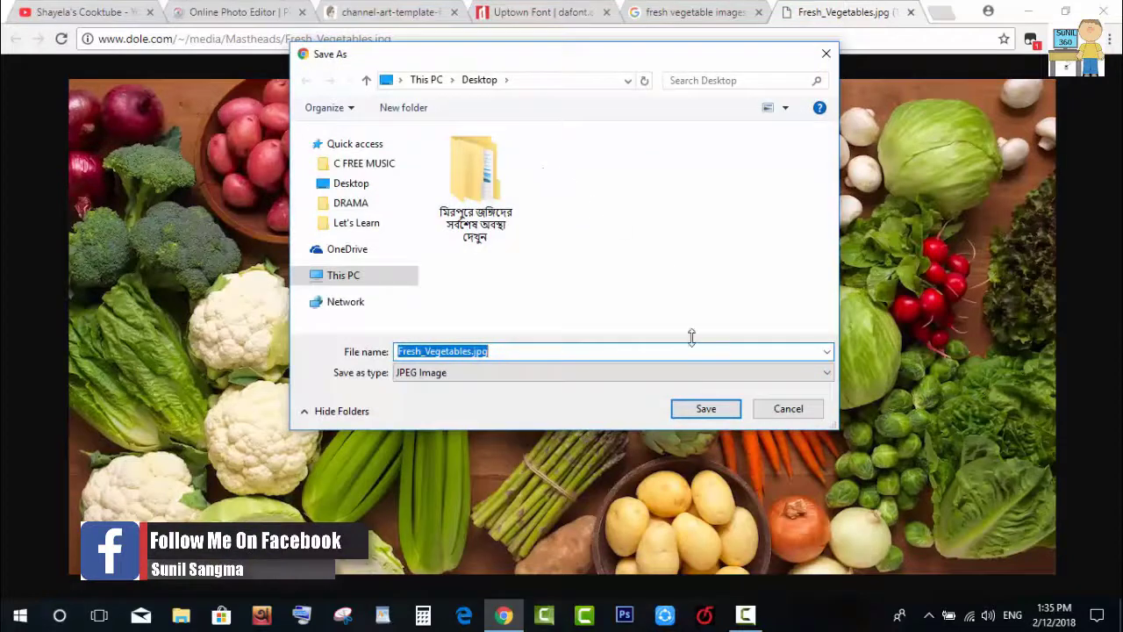
pyautogui.click(707, 409)
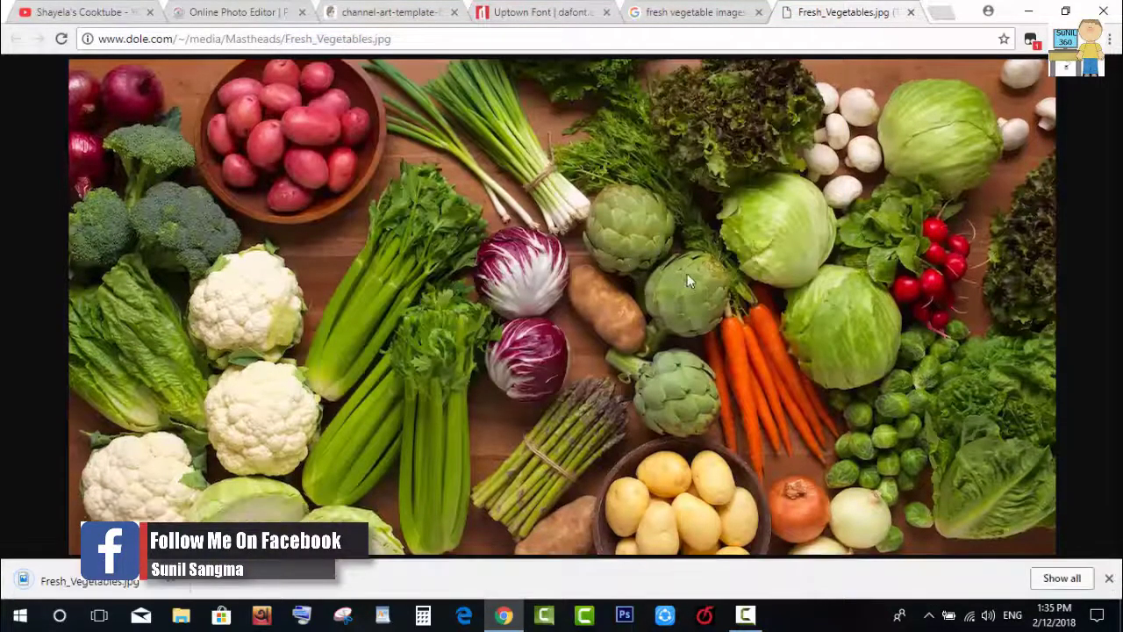
pyautogui.click(911, 13)
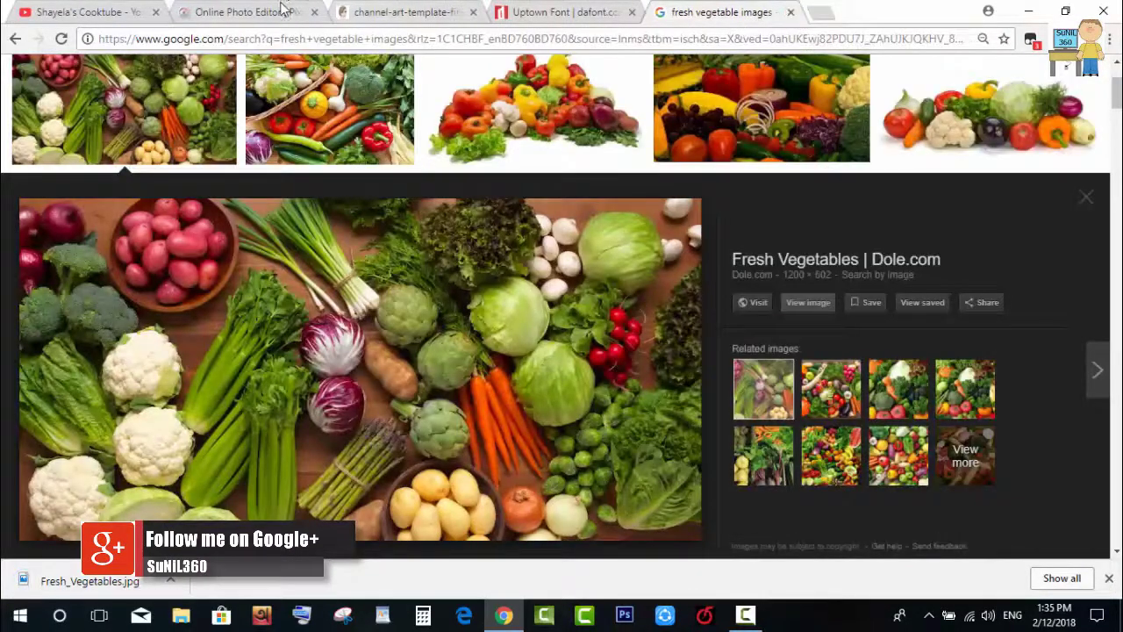
pyautogui.click(283, 11)
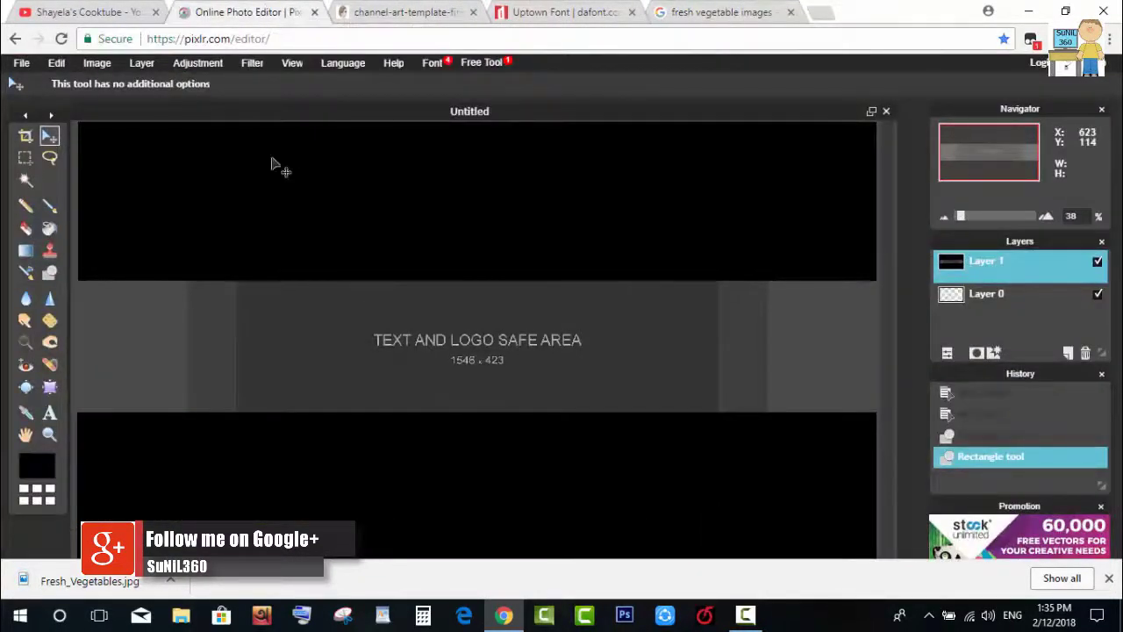
# - Open Fresh_Vegetables.jpg from the Desktop as Layer 2, centered on the banner
pyautogui.click(140, 65)
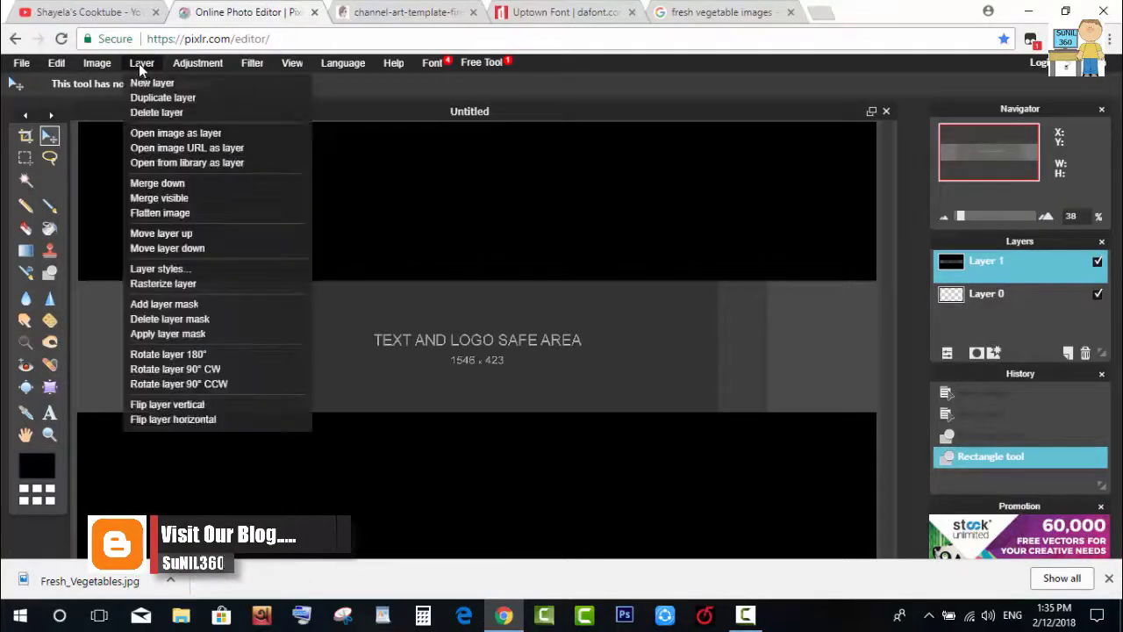
pyautogui.click(185, 134)
pyautogui.click(680, 200)
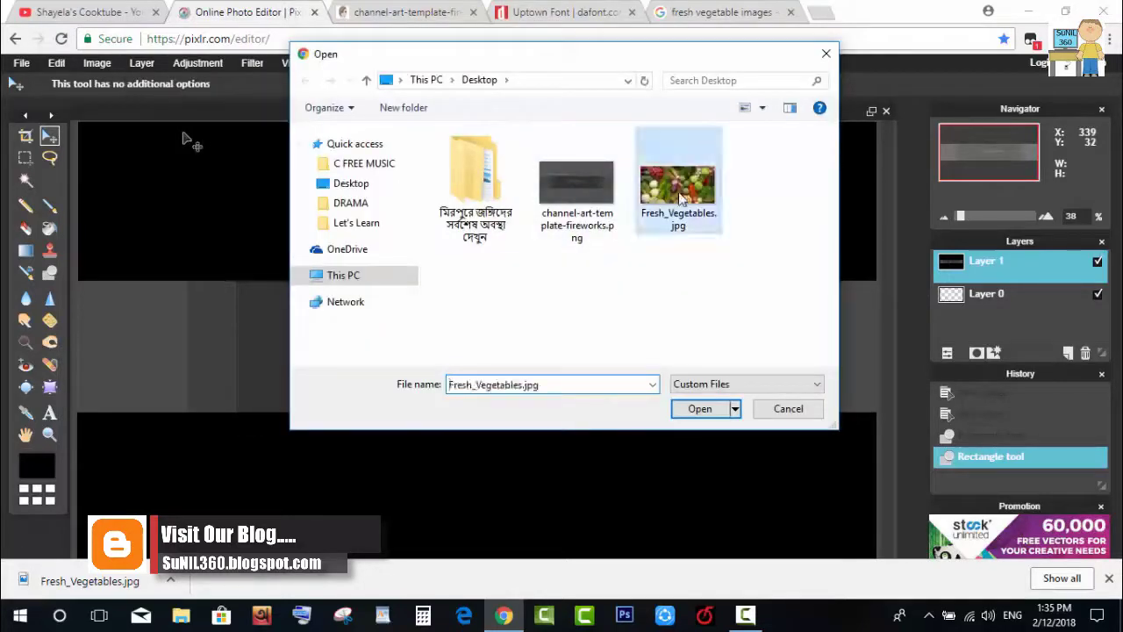
pyautogui.click(705, 409)
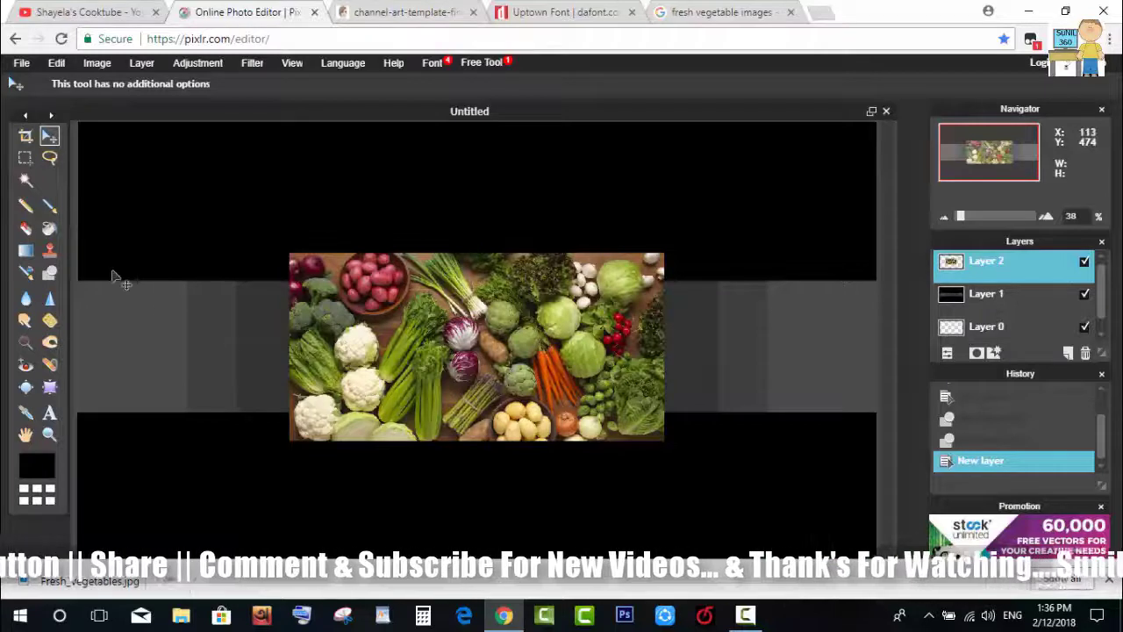
pyautogui.click(55, 63)
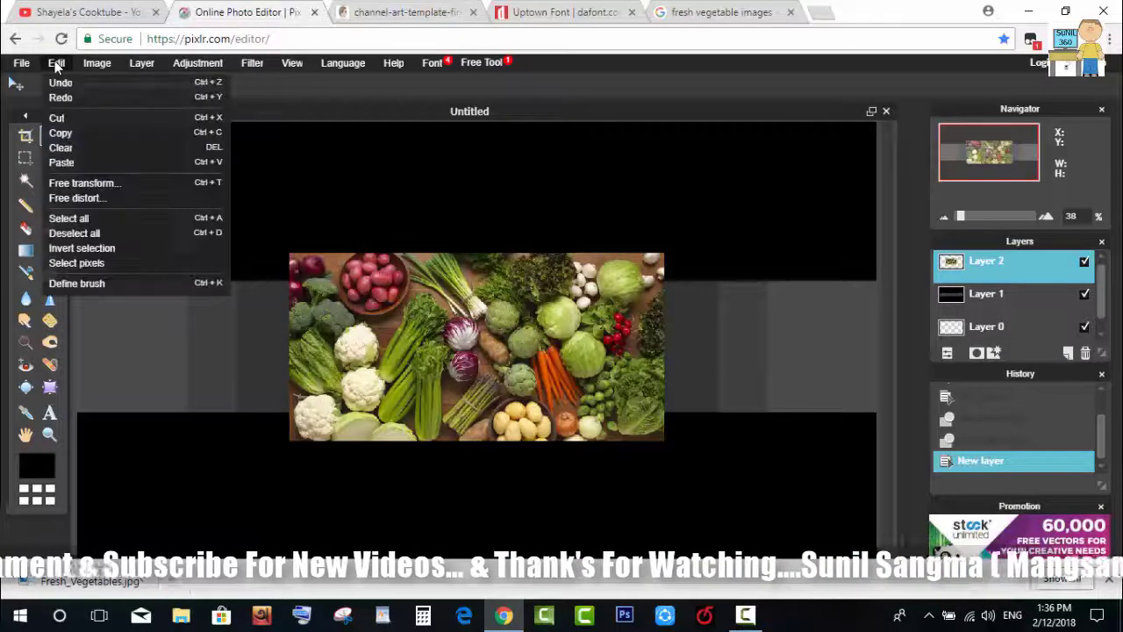
# - Free-transform the vegetables photo into a full-width strip between the black areas and apply it
pyautogui.click(83, 183)
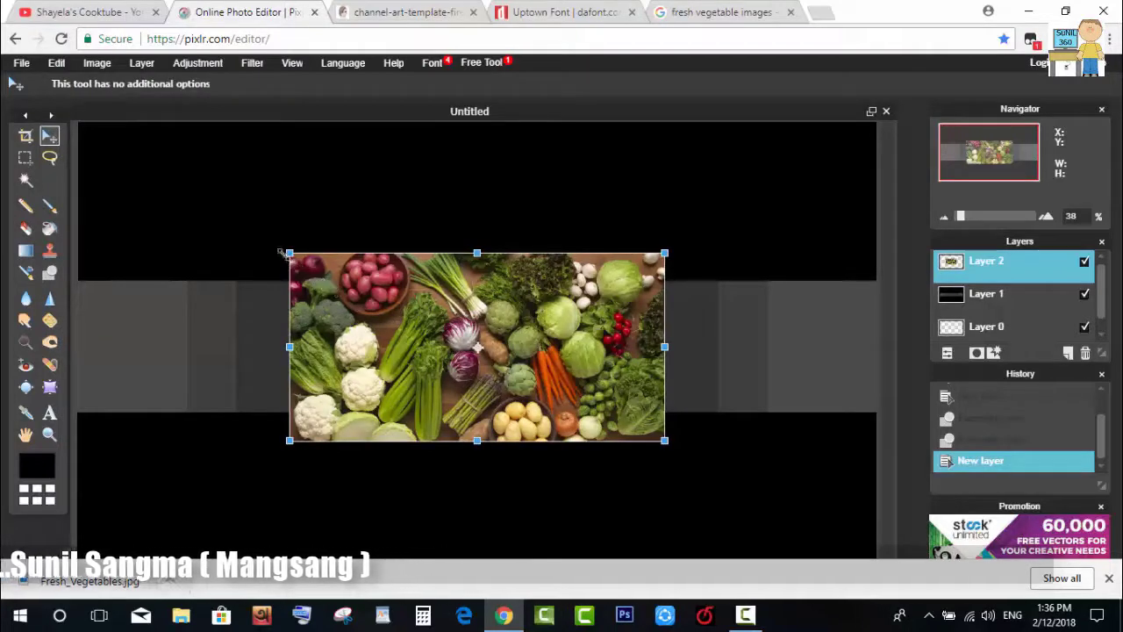
pyautogui.moveTo(289, 252)
pyautogui.mouseDown()
pyautogui.moveTo(137, 289)
pyautogui.moveTo(76, 278)
pyautogui.mouseUp()
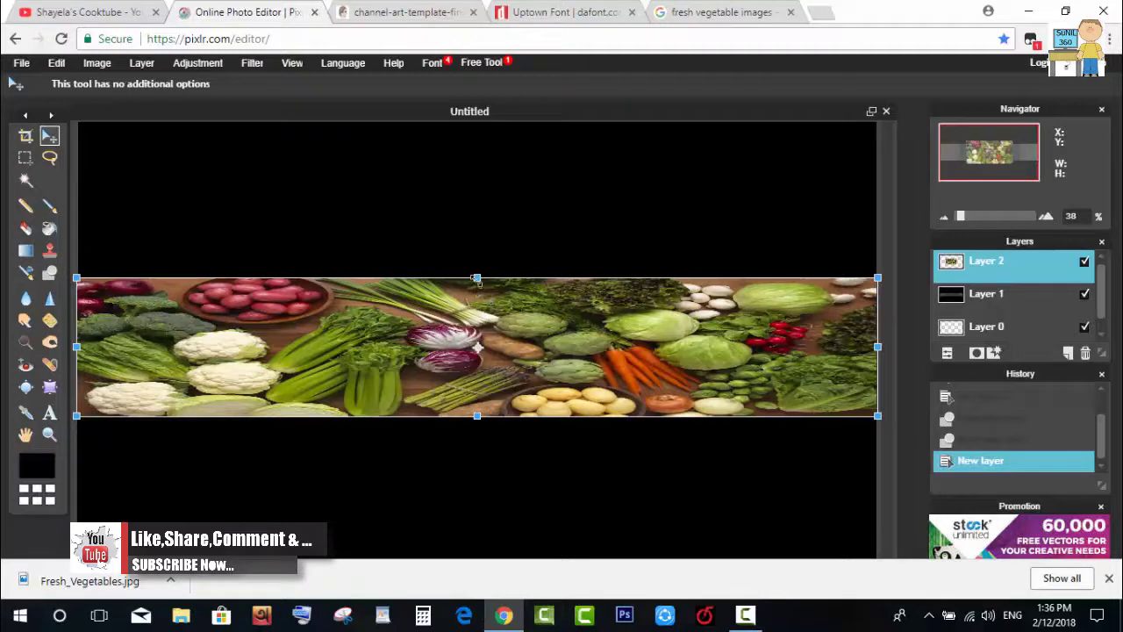
pyautogui.moveTo(477, 277); pyautogui.dragTo(476, 280)
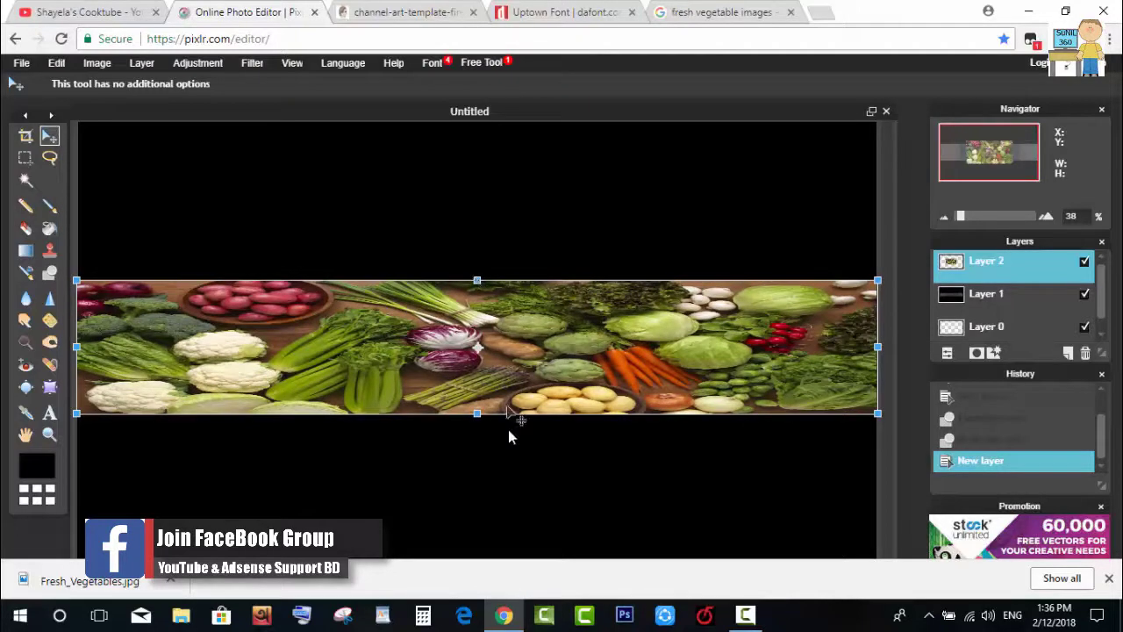
pyautogui.moveTo(477, 413); pyautogui.dragTo(475, 411)
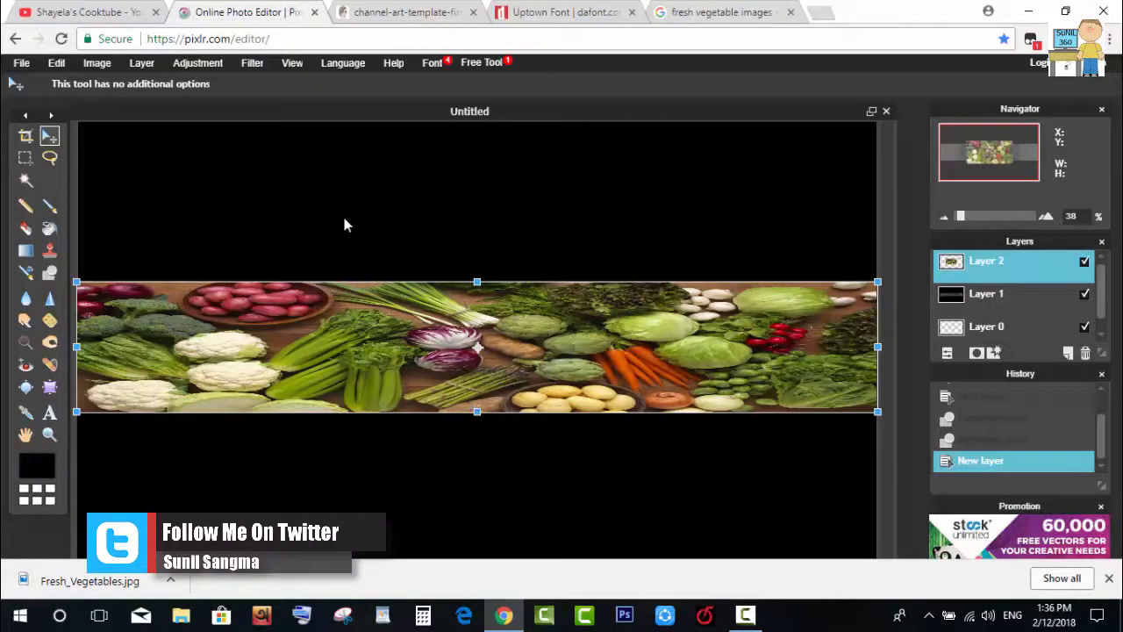
pyautogui.click(381, 178)
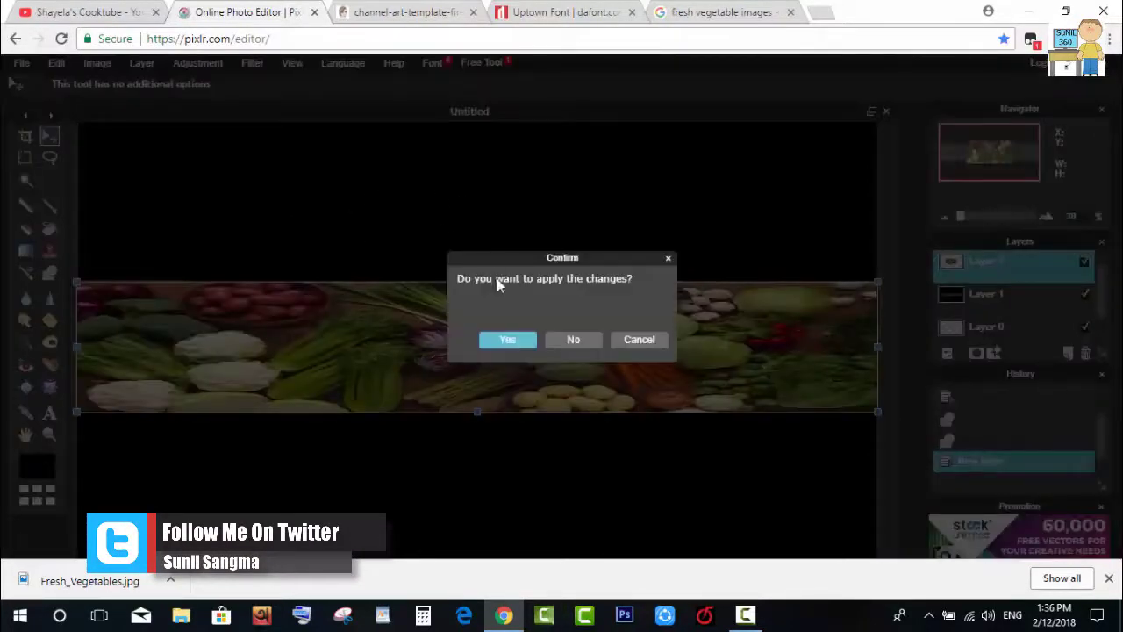
pyautogui.click(506, 340)
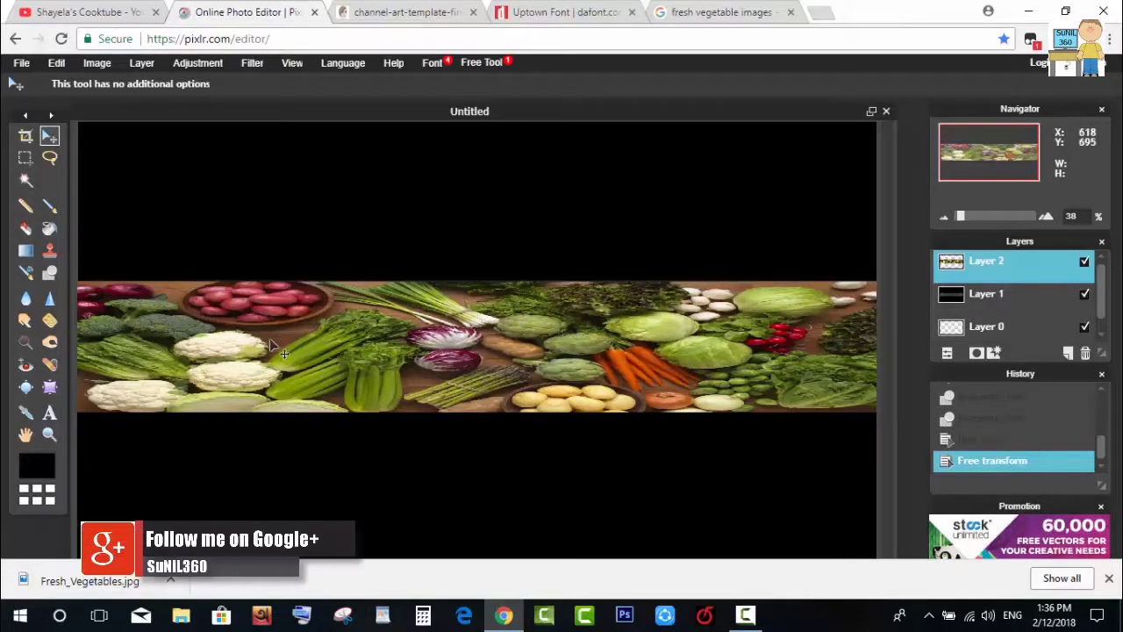
# - Select the Type tool for adding the banner text
pyautogui.click(51, 419)
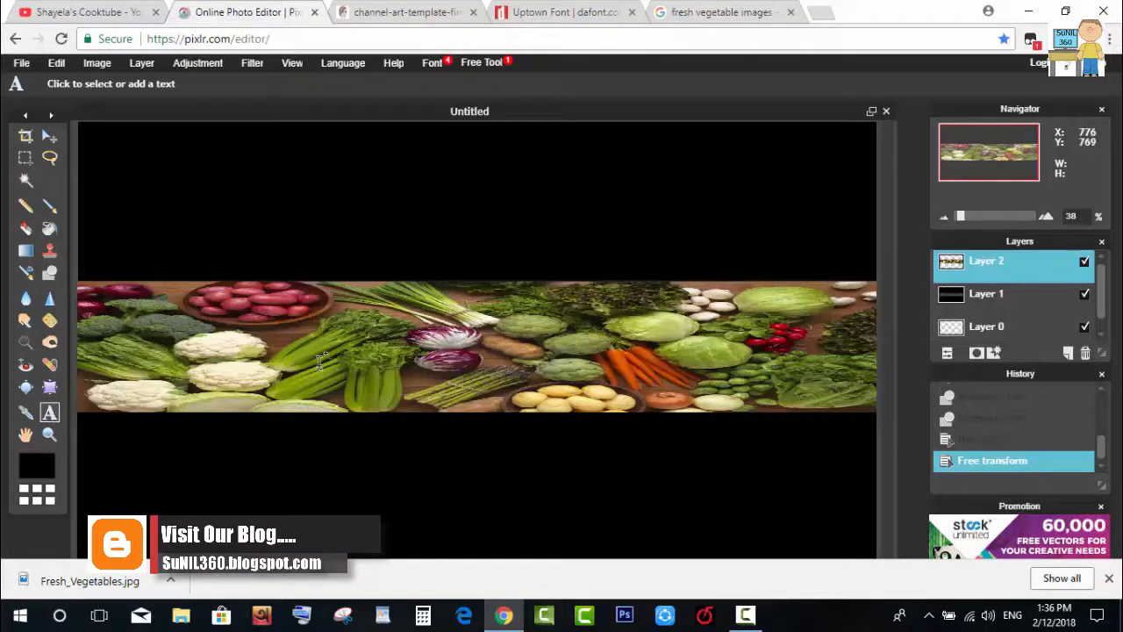
pyautogui.click(406, 303)
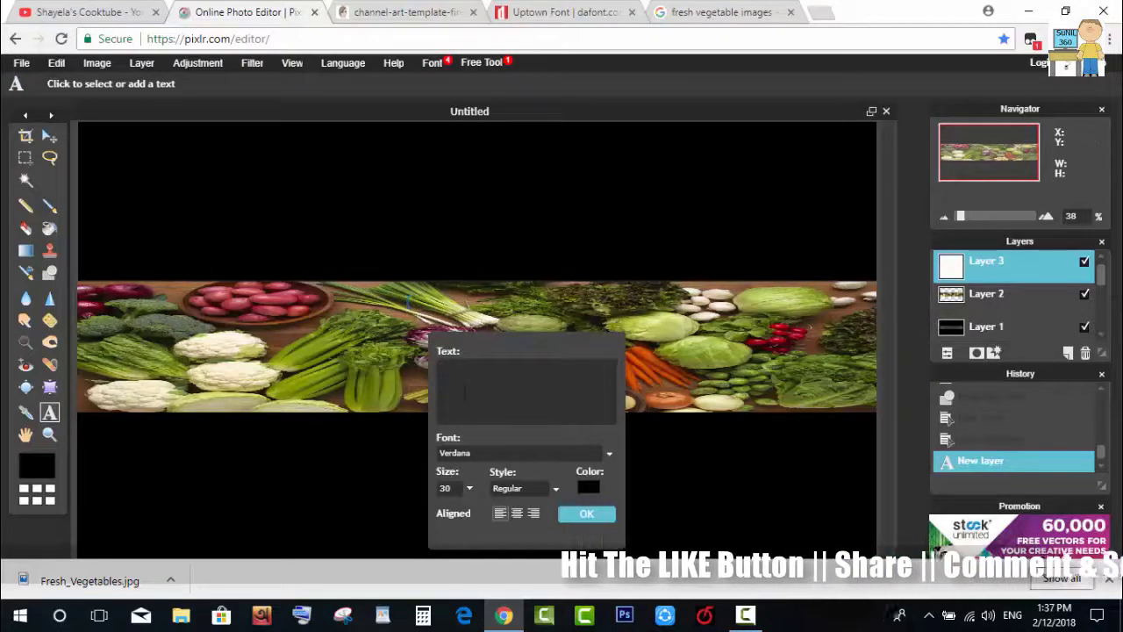
pyautogui.click(584, 453)
pyautogui.scroll(-10, 533, 514)
pyautogui.scroll(-10, 534, 514)
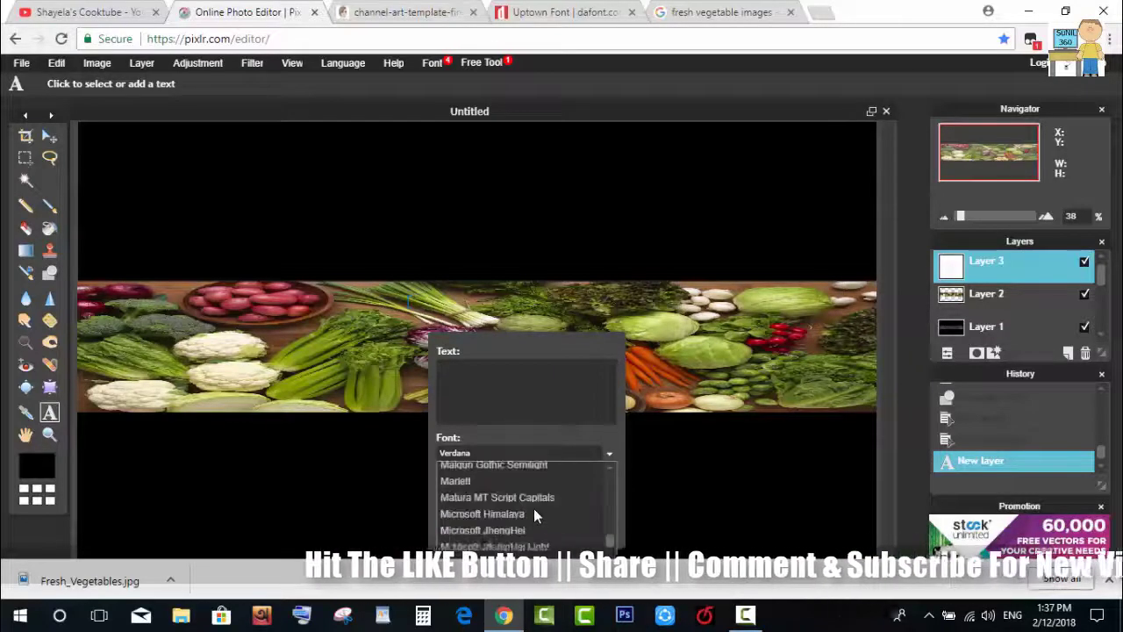
pyautogui.scroll(-3, 534, 512)
pyautogui.scroll(-15, 536, 512)
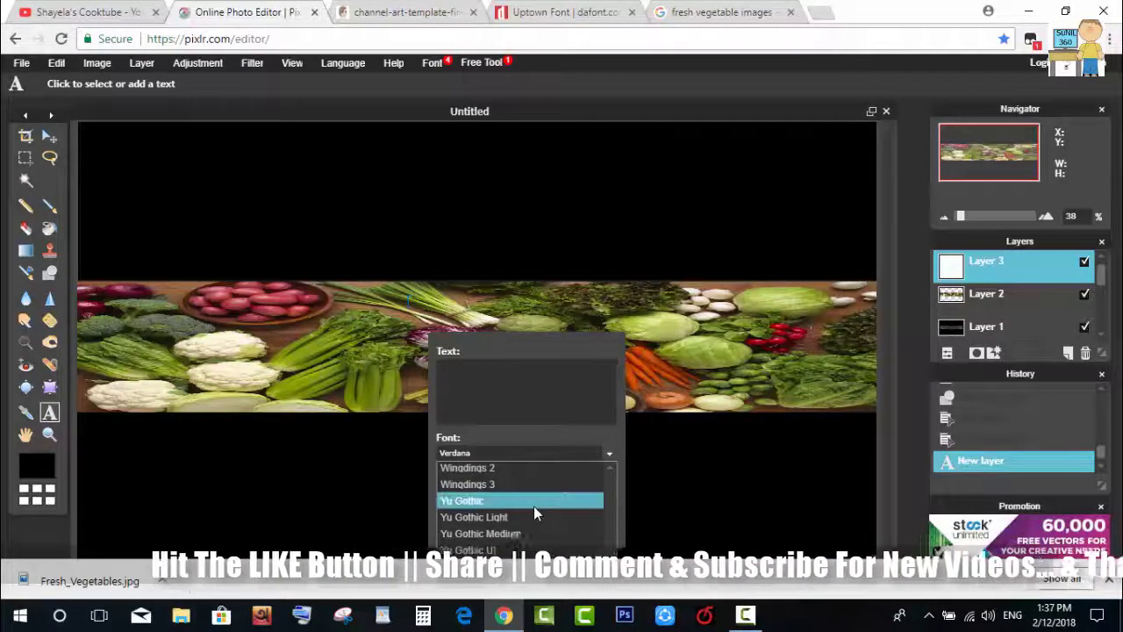
pyautogui.scroll(10, 537, 506)
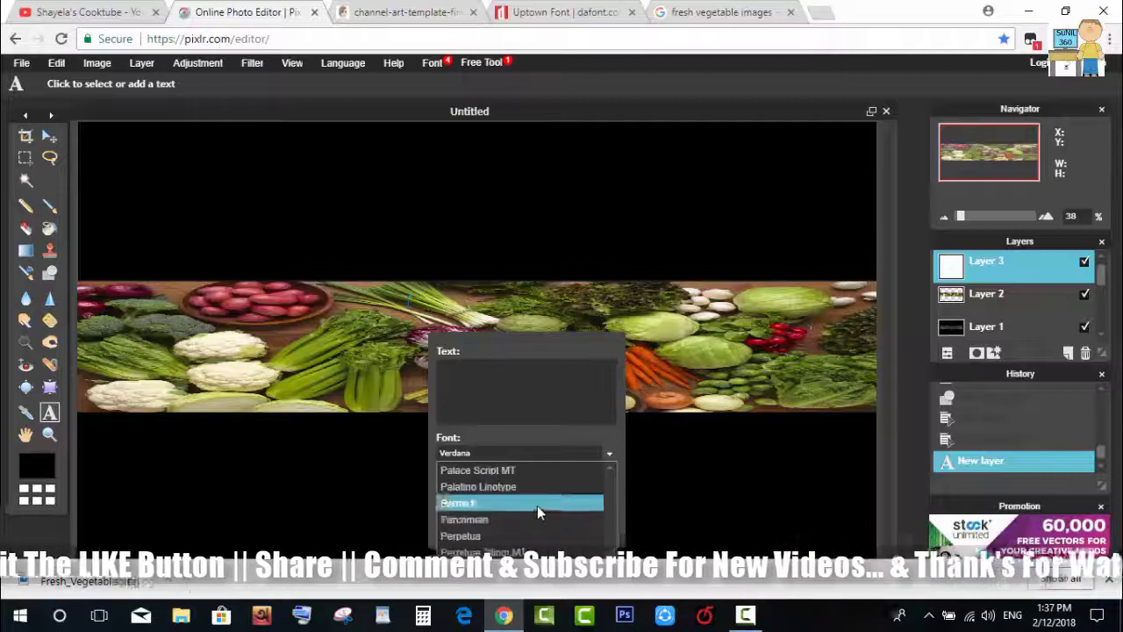
pyautogui.scroll(10, 536, 505)
pyautogui.scroll(10, 537, 506)
pyautogui.scroll(10, 537, 506)
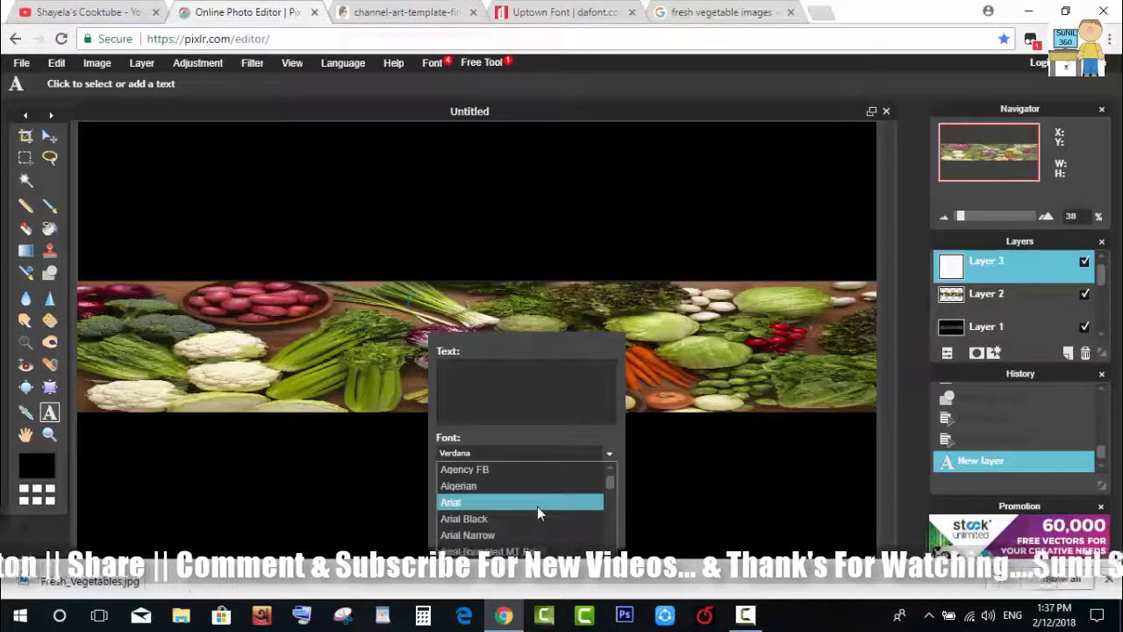
pyautogui.scroll(-10, 537, 501)
pyautogui.scroll(-3, 538, 507)
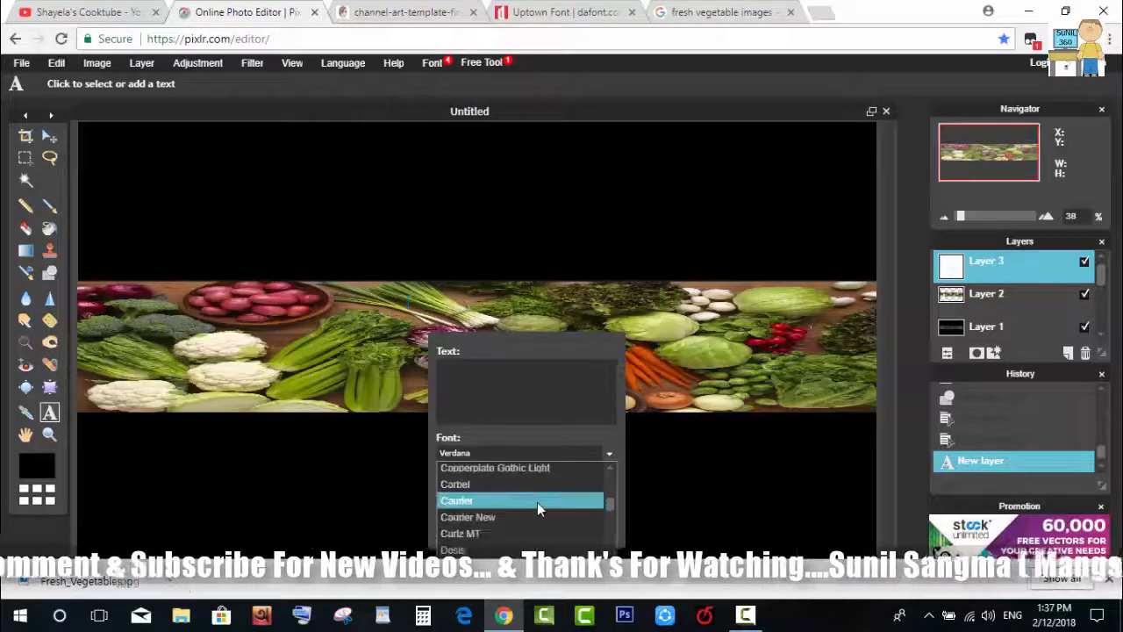
pyautogui.scroll(-3, 538, 507)
pyautogui.scroll(-3, 538, 507)
pyautogui.scroll(-3, 537, 507)
pyautogui.scroll(-3, 538, 507)
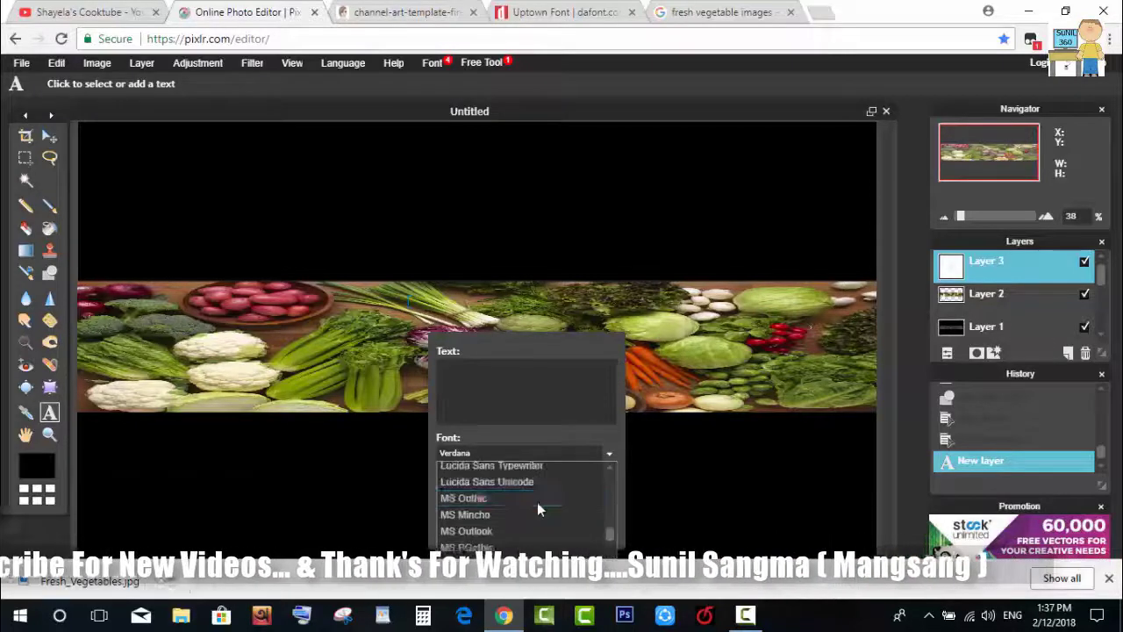
pyautogui.scroll(-3, 538, 507)
pyautogui.scroll(-3, 538, 507)
pyautogui.scroll(-5, 537, 502)
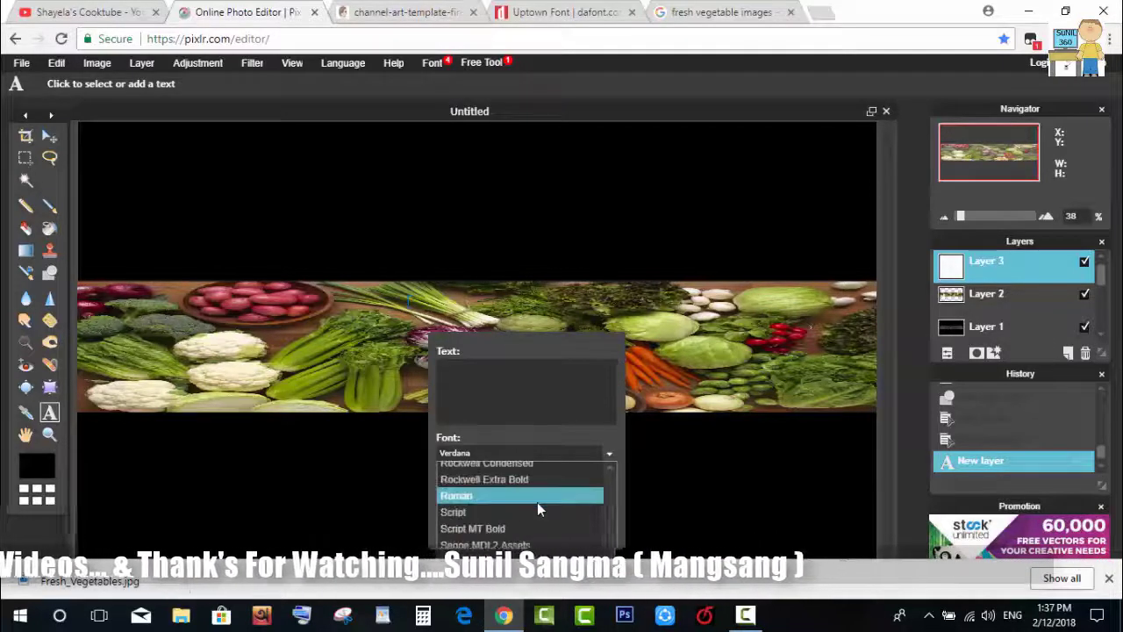
pyautogui.scroll(-5, 537, 501)
pyautogui.scroll(-5, 537, 502)
pyautogui.scroll(-5, 537, 501)
pyautogui.scroll(-2, 537, 501)
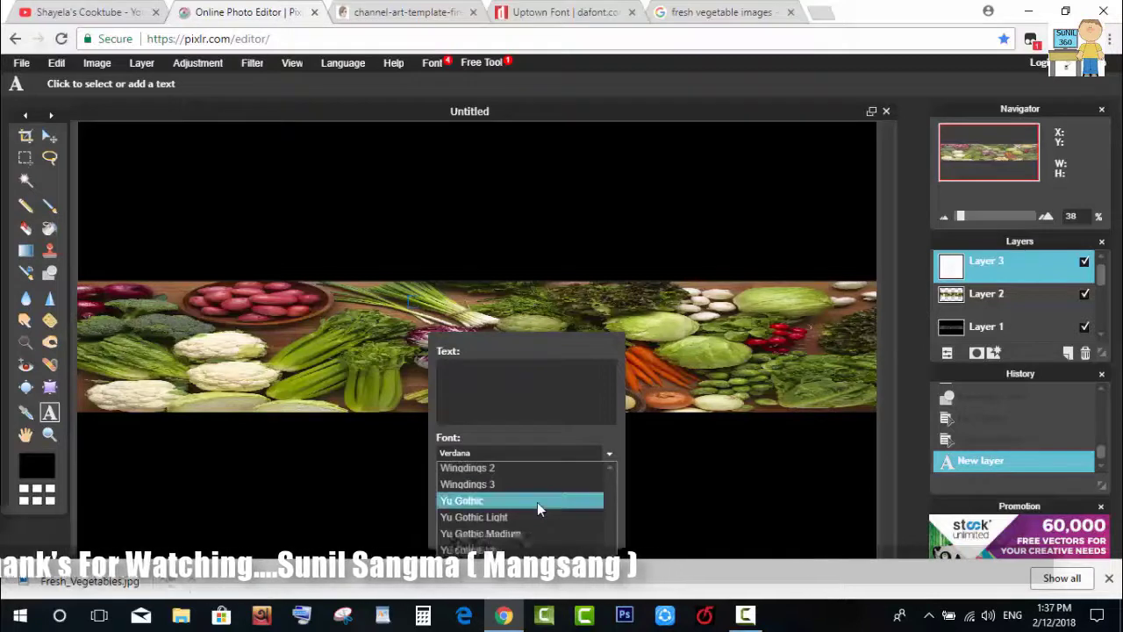
pyautogui.scroll(5, 537, 502)
pyautogui.scroll(3, 537, 502)
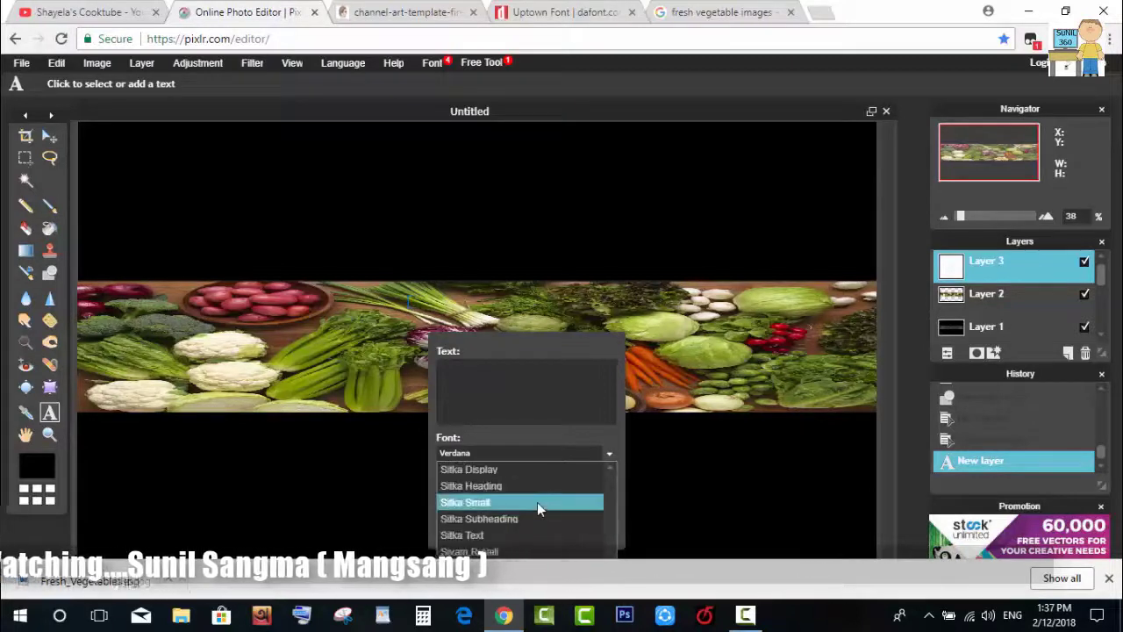
pyautogui.scroll(3, 537, 502)
pyautogui.scroll(5, 537, 502)
pyautogui.scroll(3, 537, 502)
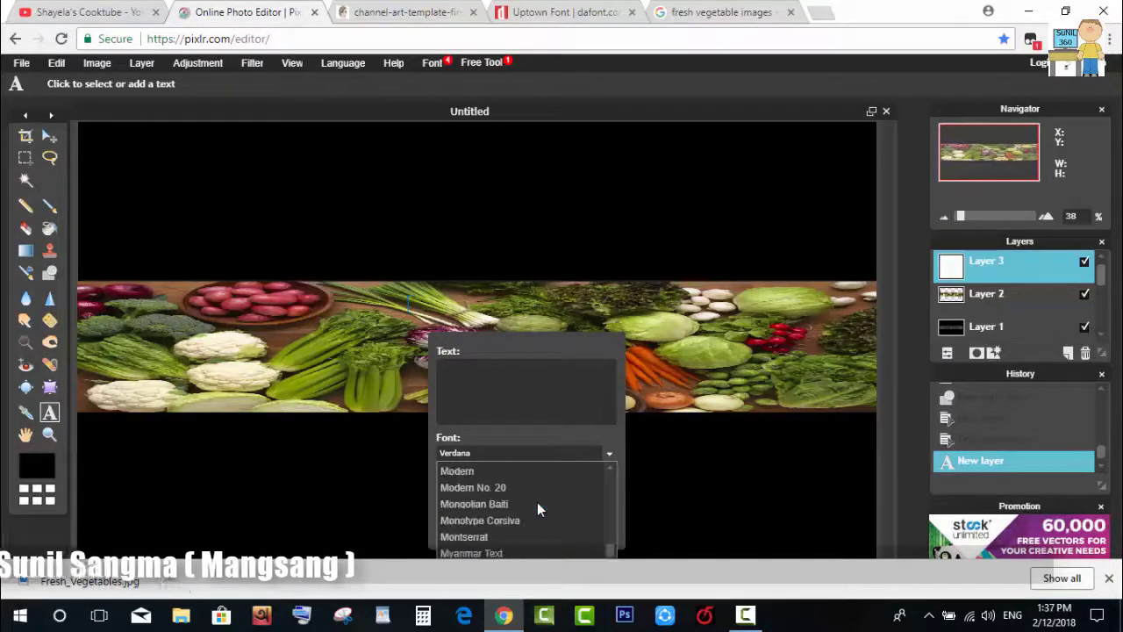
pyautogui.scroll(3, 537, 502)
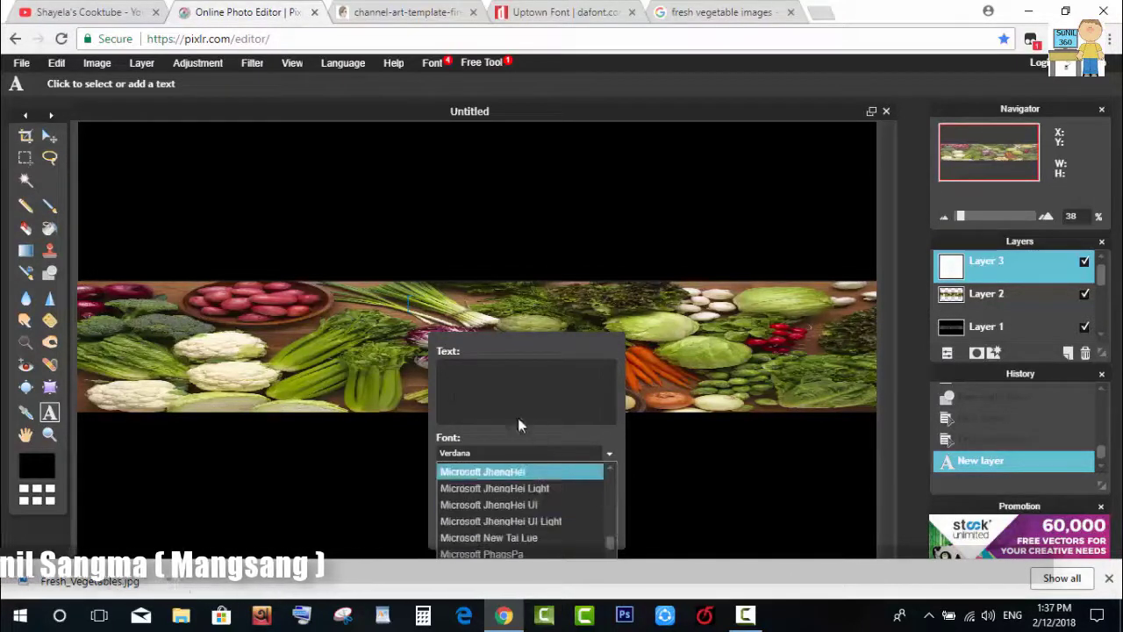
pyautogui.click(396, 349)
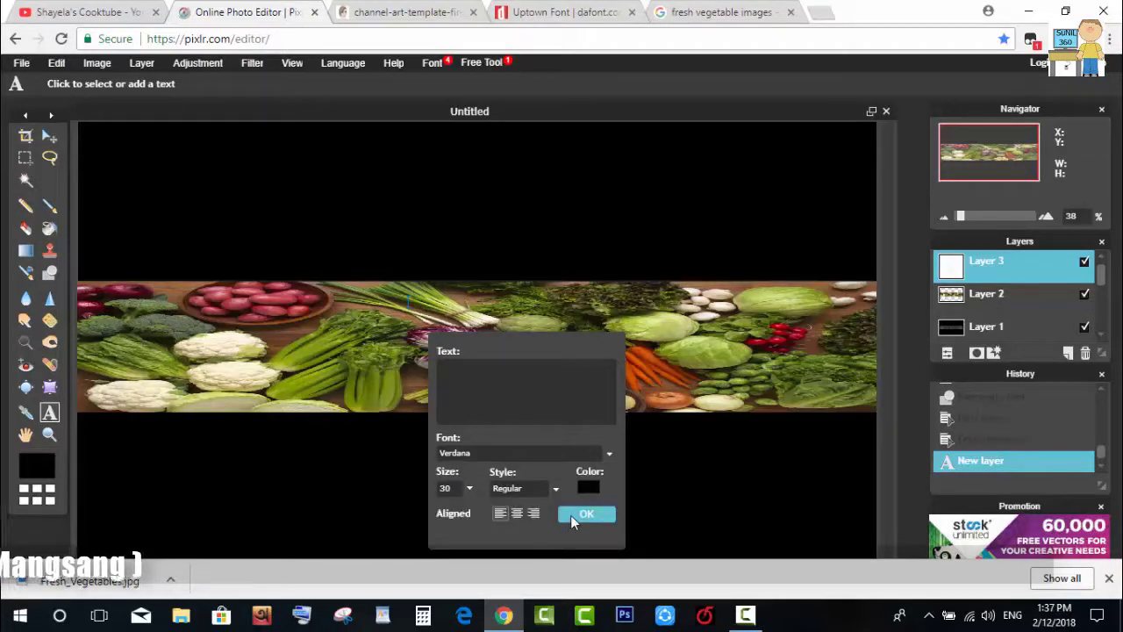
pyautogui.click(571, 515)
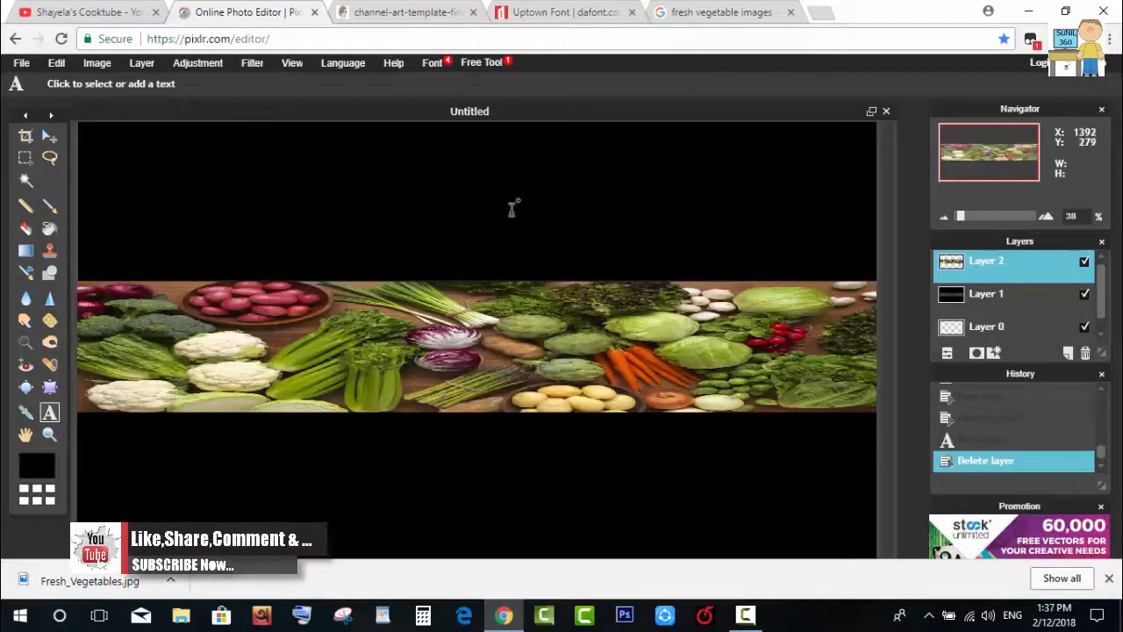
# - Download uptown.zip from dafont.com's Uptown page to the Desktop and open the archive
pyautogui.click(545, 13)
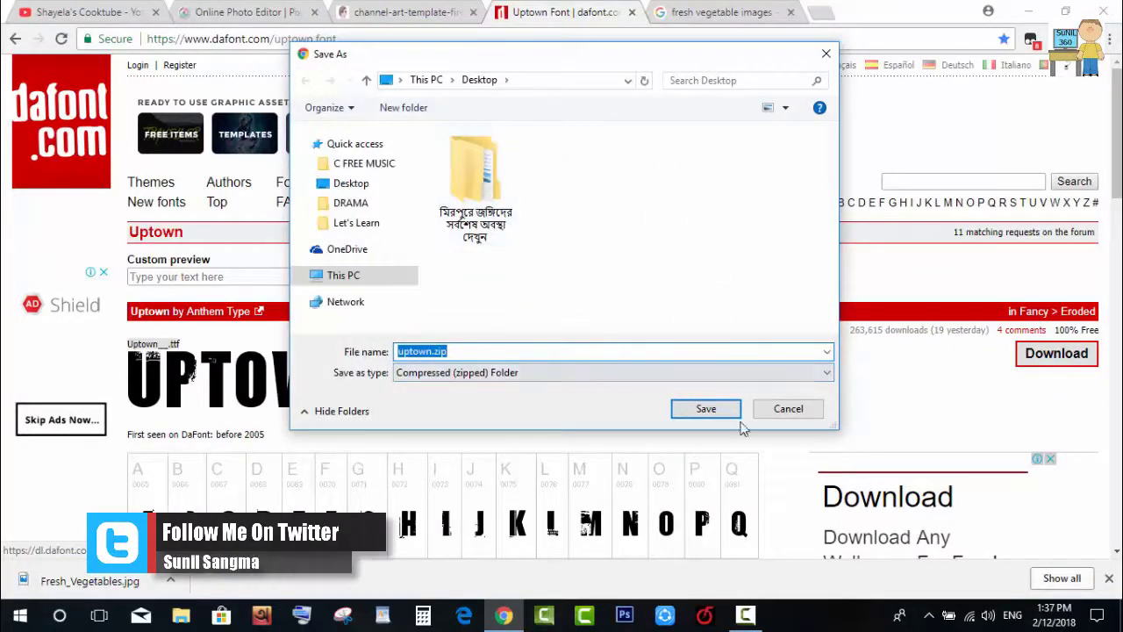
pyautogui.click(707, 410)
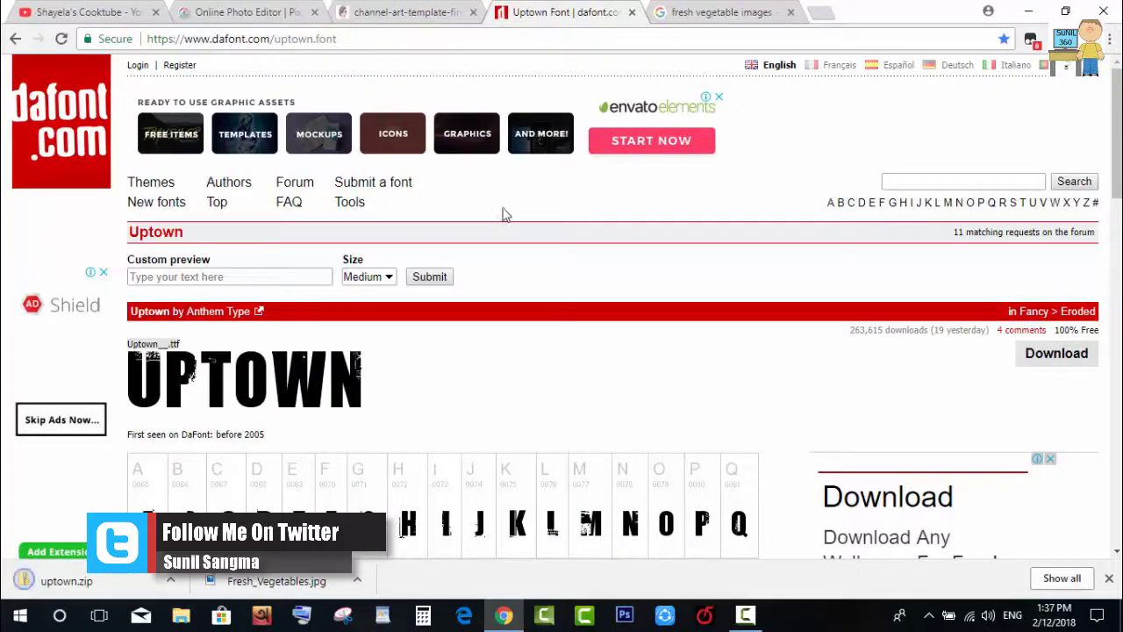
pyautogui.click(170, 581)
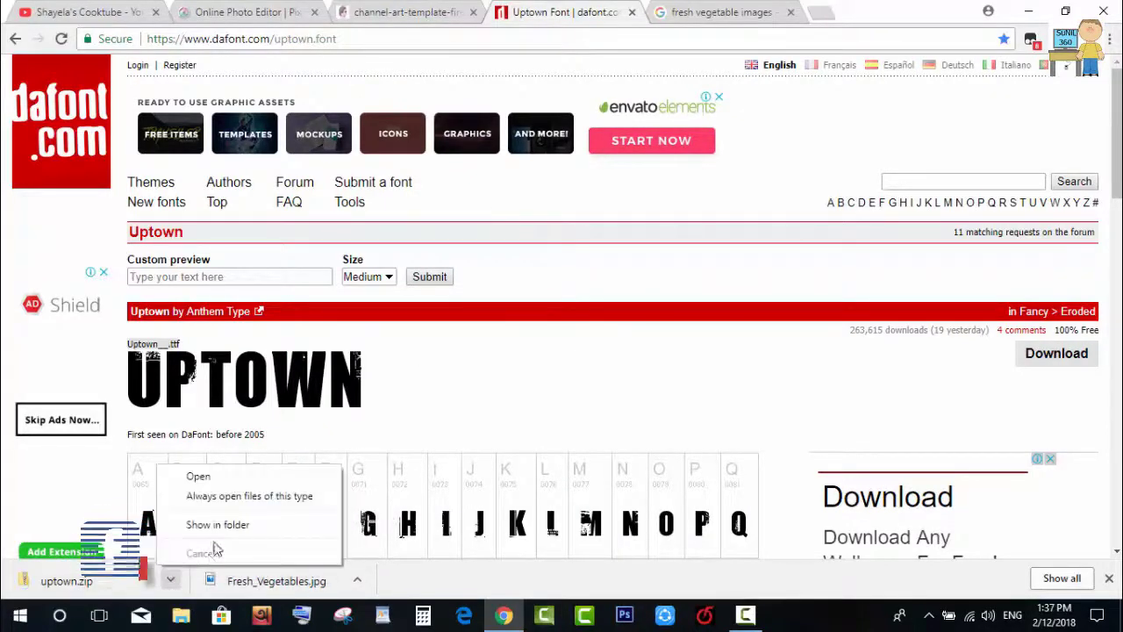
pyautogui.click(215, 478)
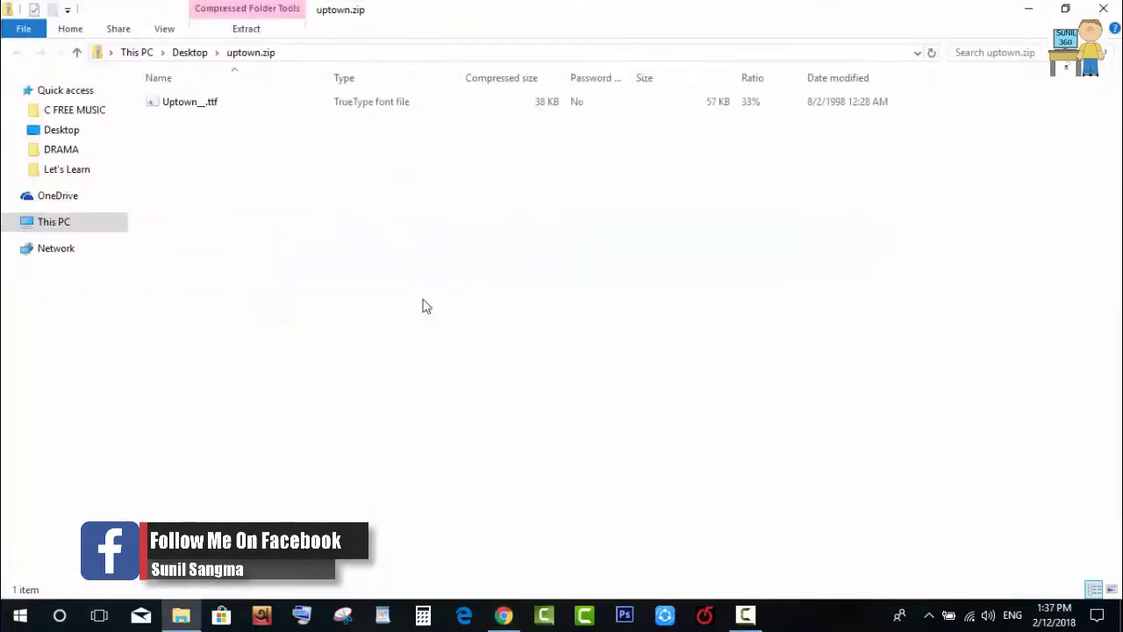
# - Install the Uptown TrueType font from the zip, replacing the existing copy, then return to Chrome
pyautogui.click(190, 109)
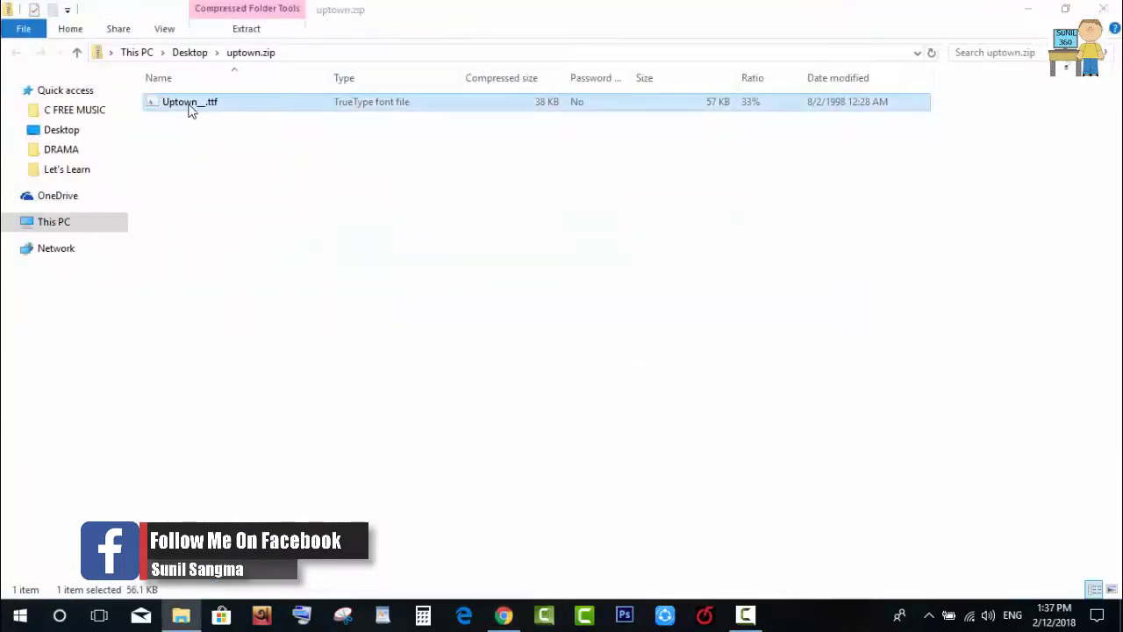
pyautogui.doubleClick(190, 105)
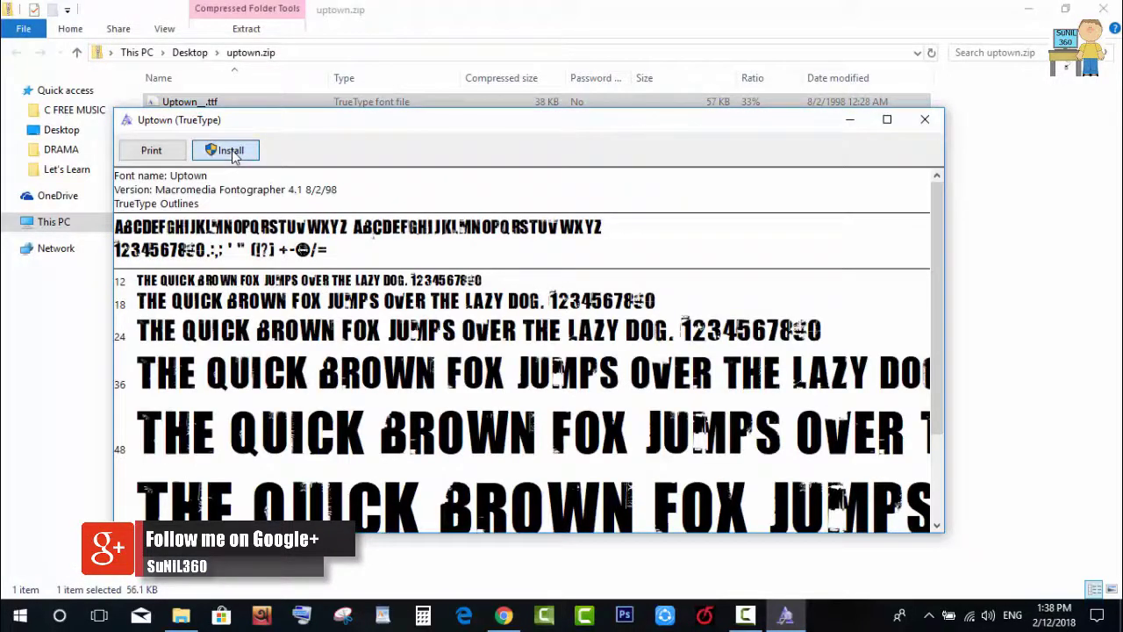
pyautogui.click(232, 151)
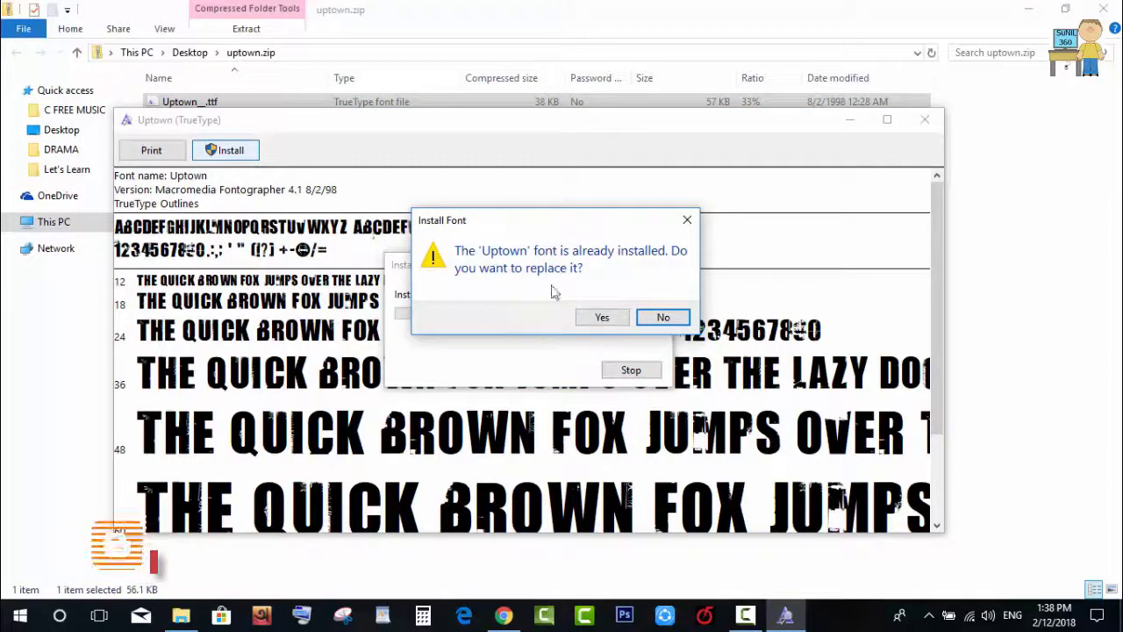
pyautogui.click(614, 320)
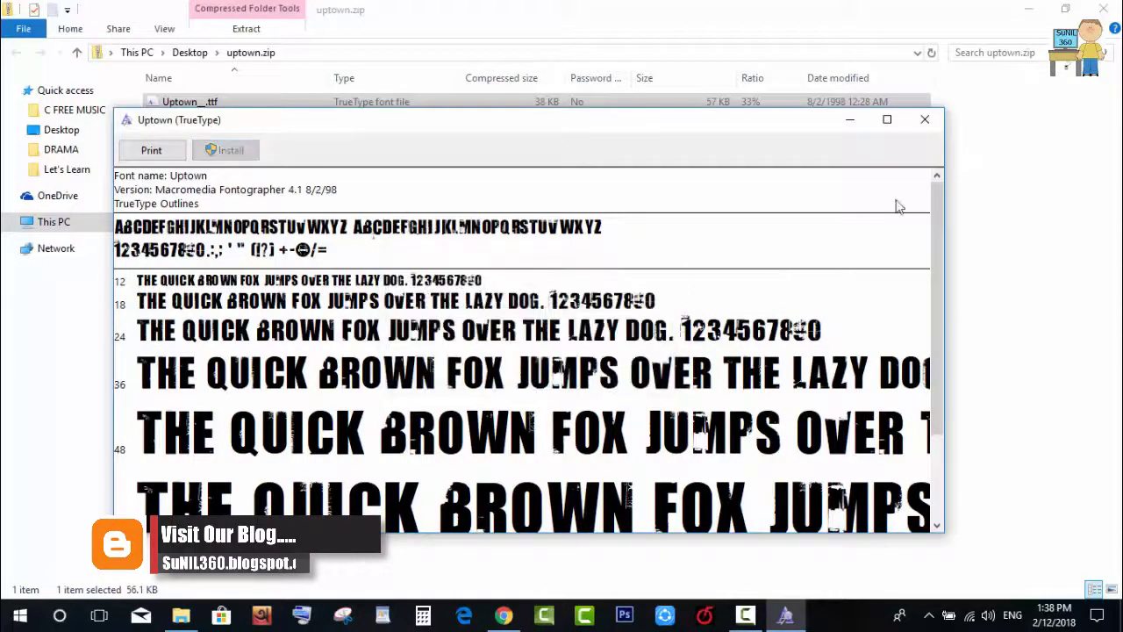
pyautogui.click(849, 120)
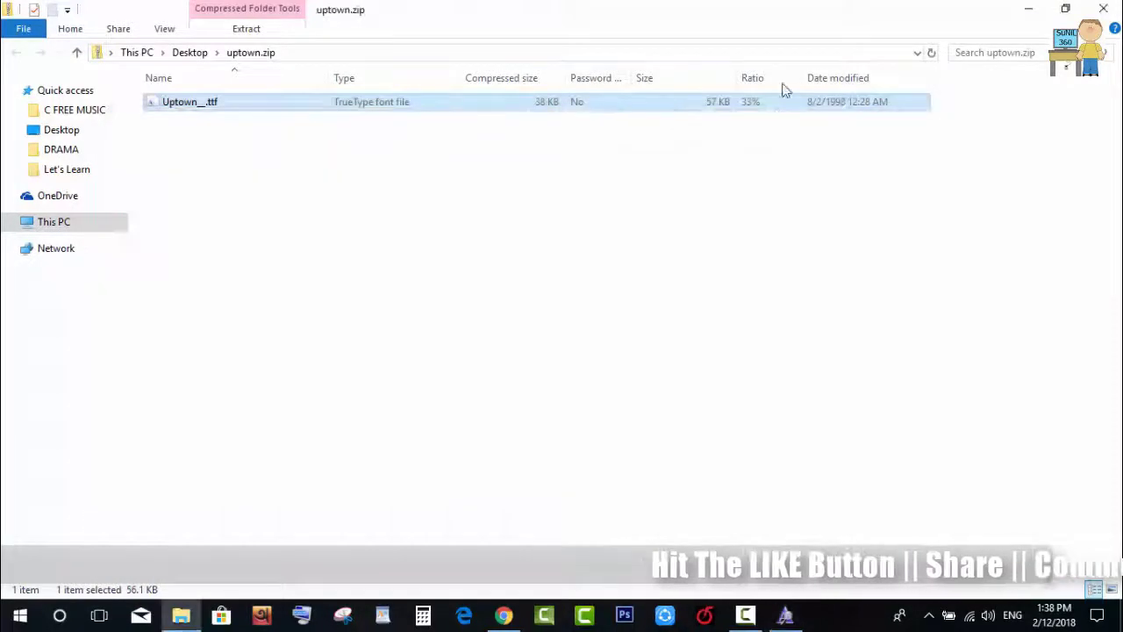
pyautogui.click(1030, 8)
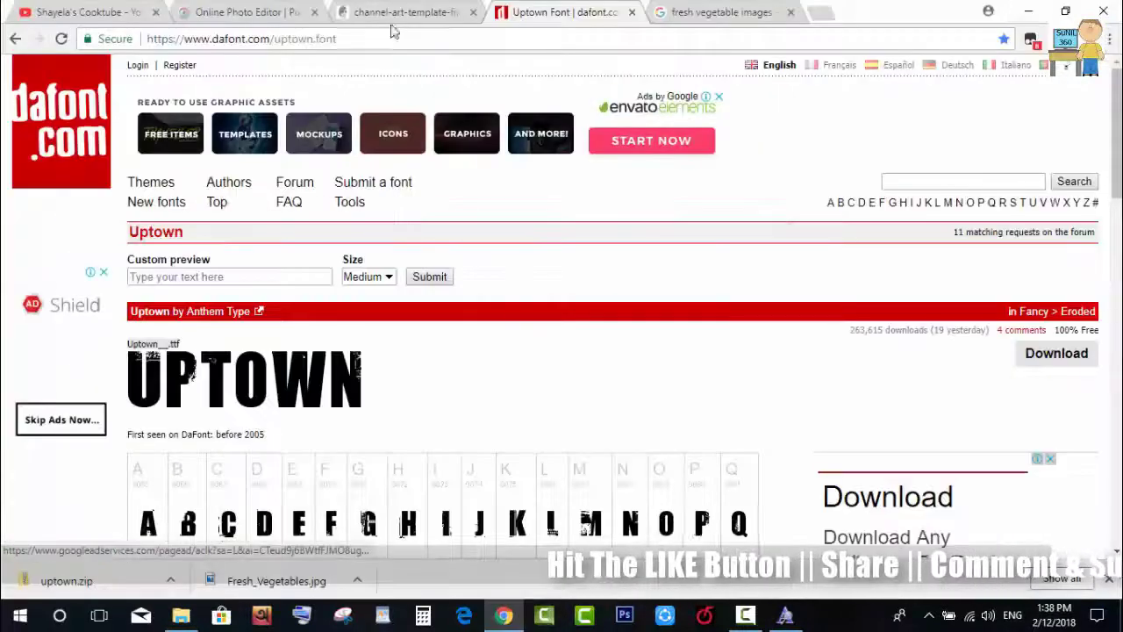
# - Return to the vegetables banner and start a new text layer, Layer 4
pyautogui.click(224, 10)
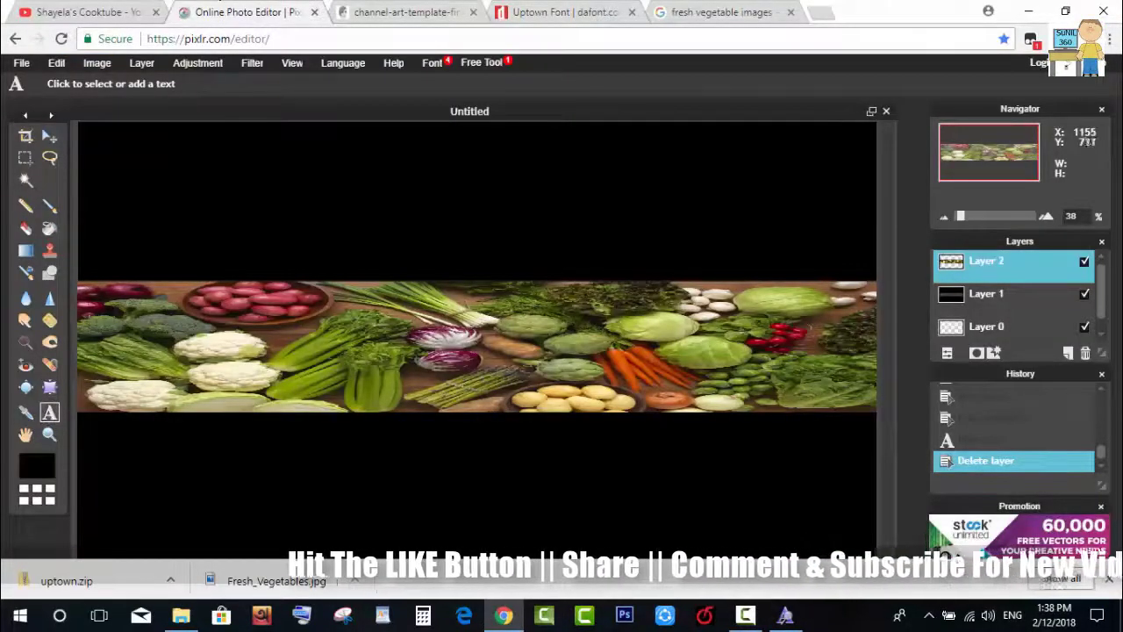
pyautogui.click(449, 307)
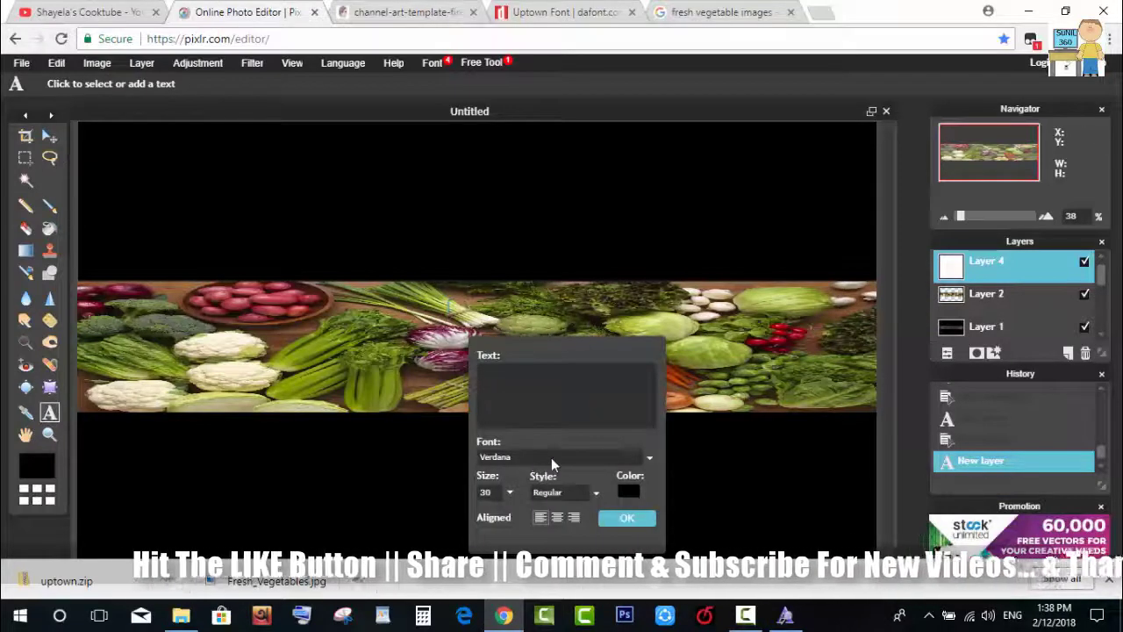
pyautogui.click(551, 457)
# - Scroll up and down through the font list looking for a title font
pyautogui.scroll(-5, 562, 513)
pyautogui.scroll(-5, 562, 507)
pyautogui.scroll(-5, 562, 507)
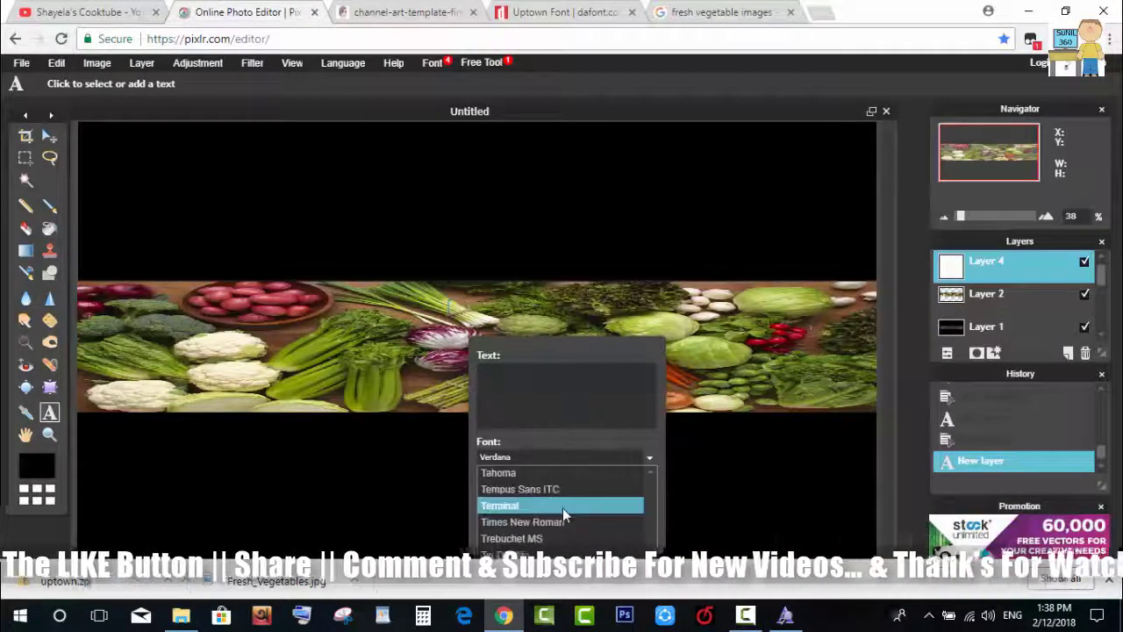
pyautogui.scroll(-5, 562, 507)
pyautogui.scroll(3, 562, 507)
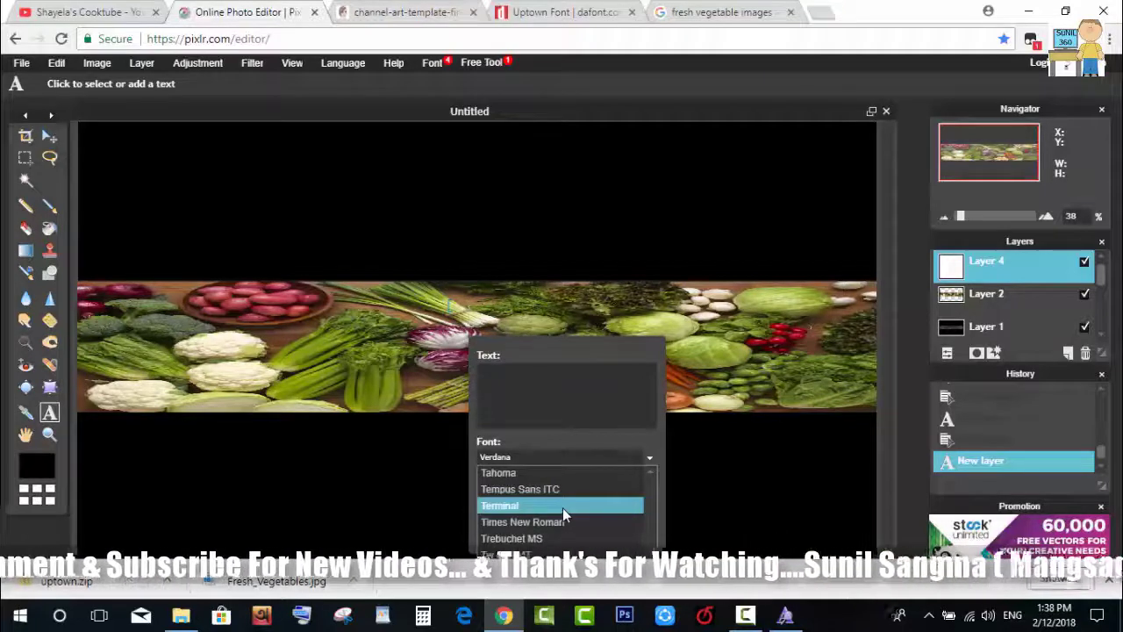
pyautogui.scroll(3, 563, 507)
pyautogui.scroll(5, 562, 507)
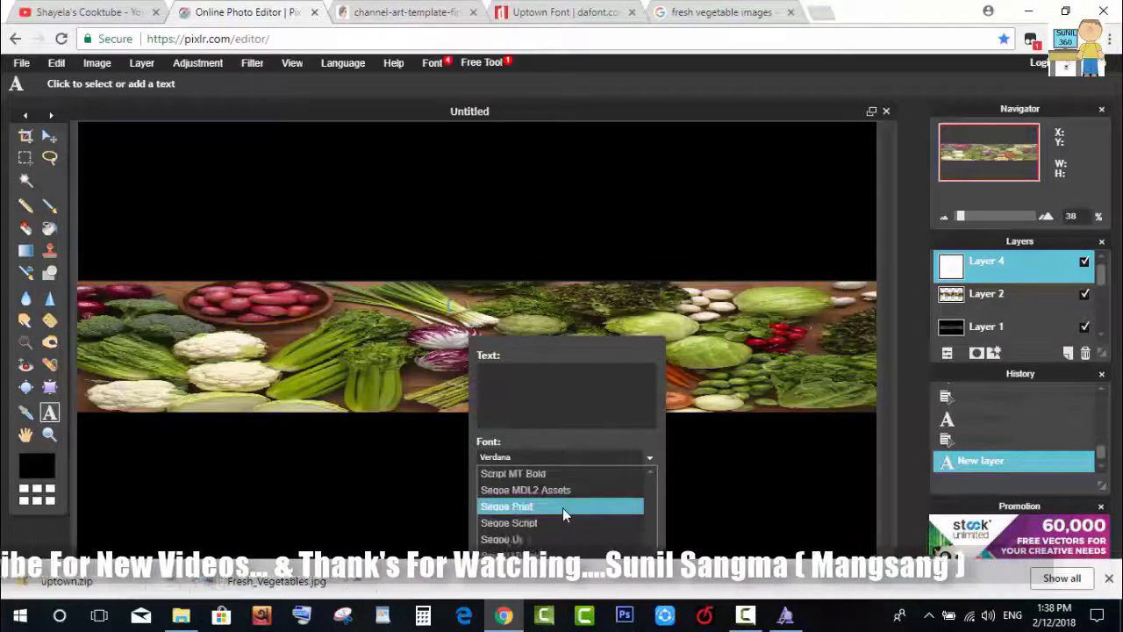
pyautogui.scroll(7, 563, 507)
pyautogui.scroll(5, 562, 508)
pyautogui.scroll(10, 563, 508)
pyautogui.scroll(10, 562, 507)
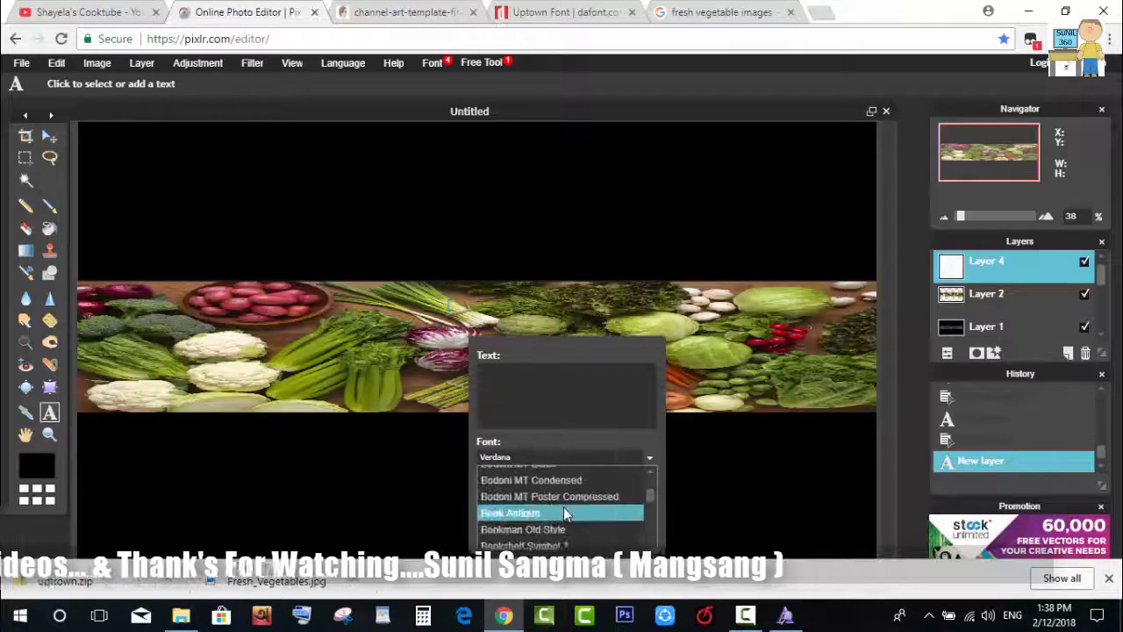
pyautogui.scroll(5, 564, 507)
pyautogui.scroll(-5, 563, 507)
pyautogui.scroll(-10, 564, 506)
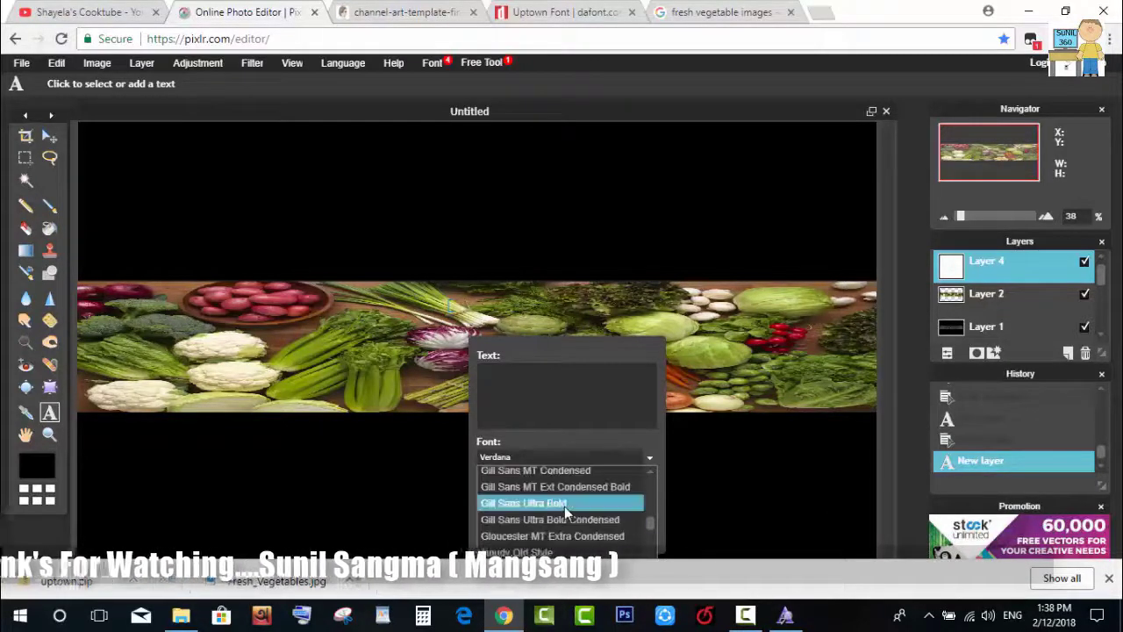
pyautogui.scroll(-8, 564, 506)
pyautogui.scroll(-10, 564, 507)
pyautogui.scroll(-8, 564, 506)
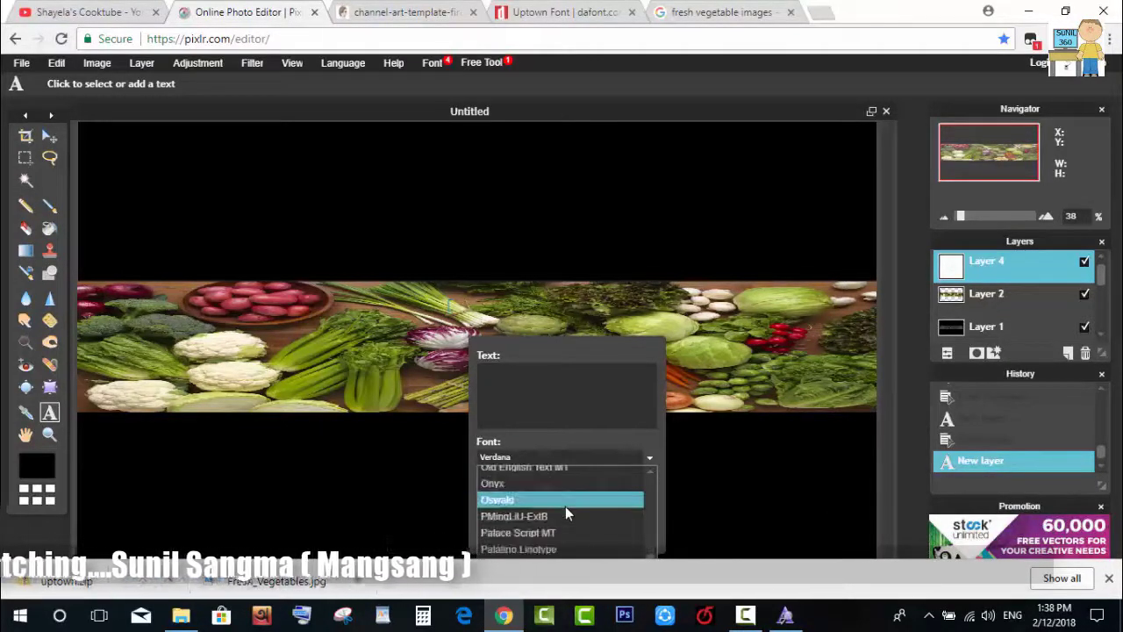
pyautogui.scroll(-8, 565, 506)
pyautogui.scroll(-3, 566, 506)
pyautogui.scroll(-3, 566, 506)
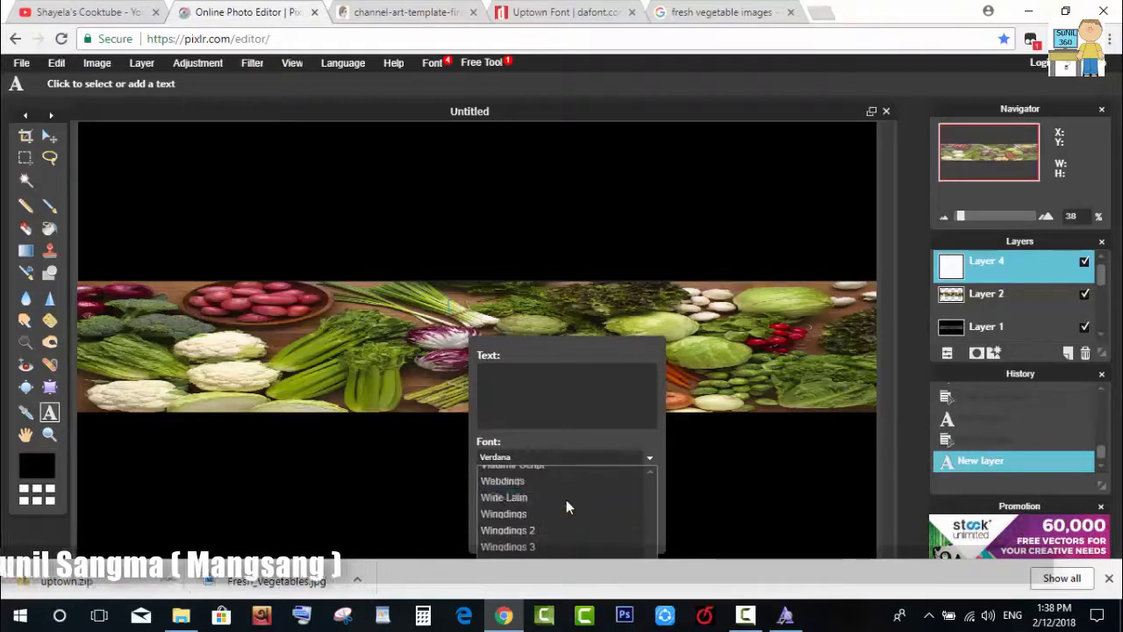
pyautogui.scroll(-1, 566, 507)
pyautogui.scroll(-3, 566, 499)
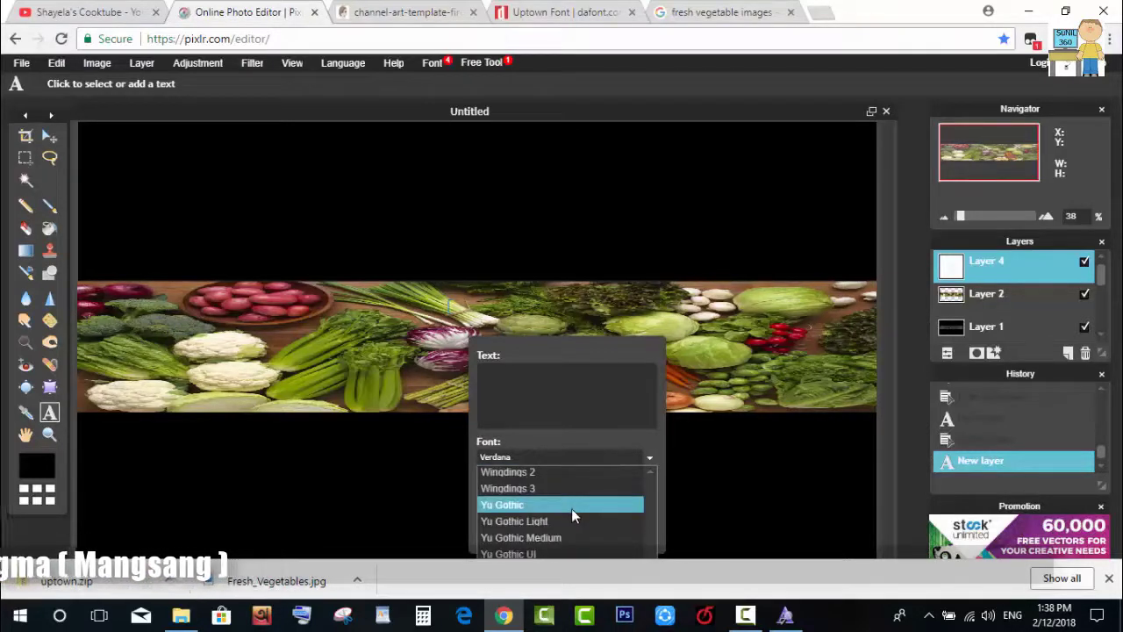
pyautogui.scroll(5, 572, 514)
pyautogui.scroll(3, 571, 508)
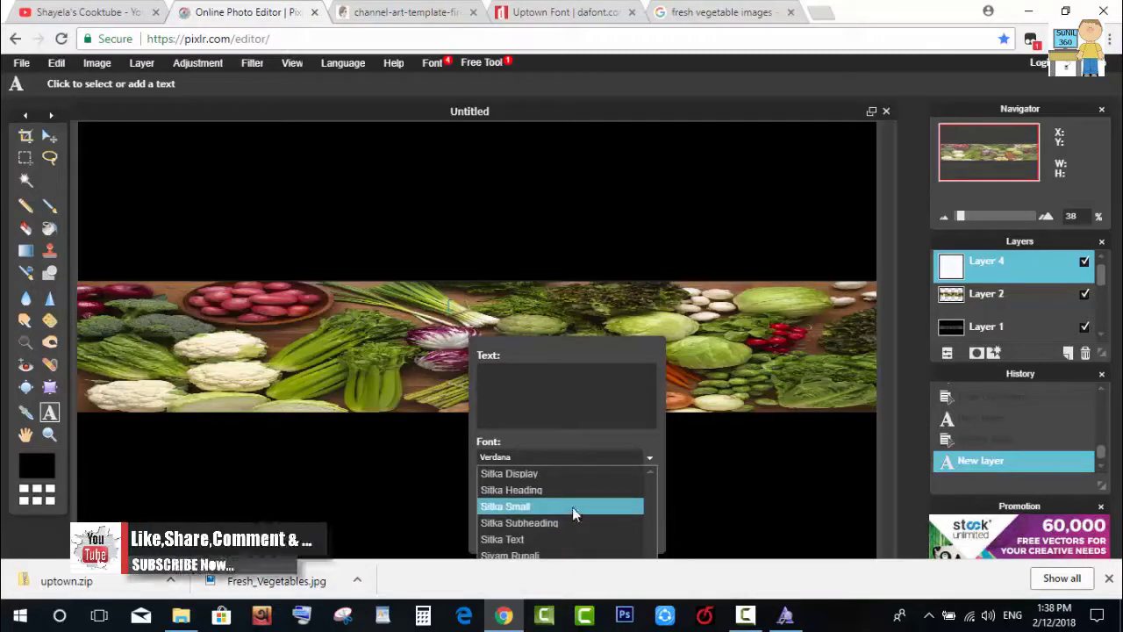
pyautogui.scroll(3, 572, 506)
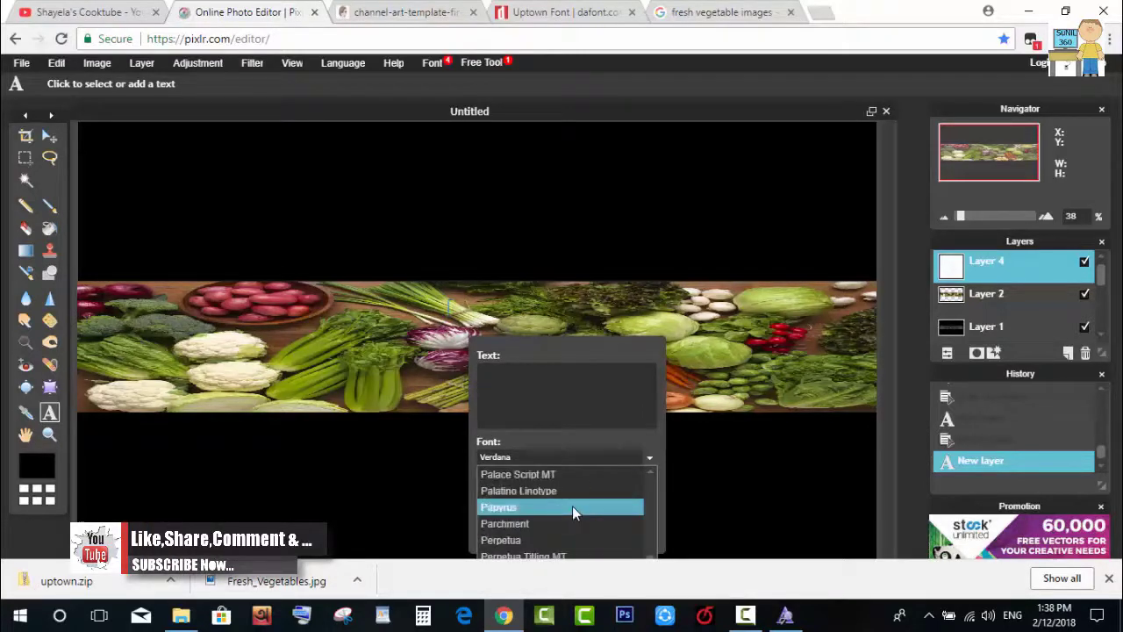
pyautogui.scroll(5, 571, 505)
pyautogui.scroll(5, 572, 502)
pyautogui.scroll(5, 571, 498)
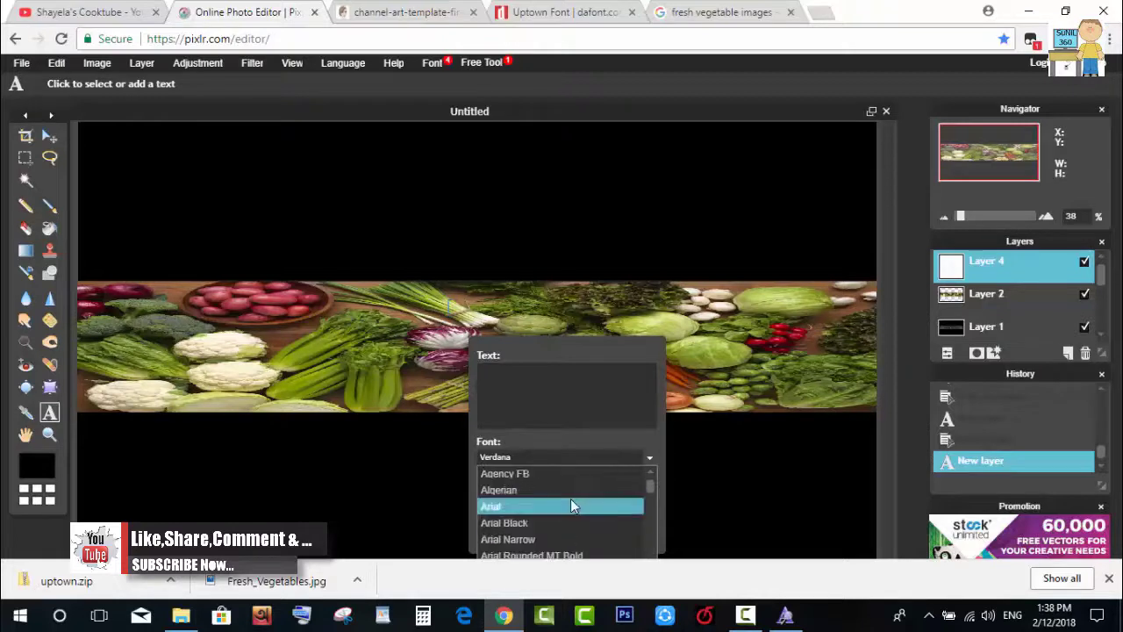
# - Give the new text the Algerian font at size 200 and confirm its colour
pyautogui.click(542, 492)
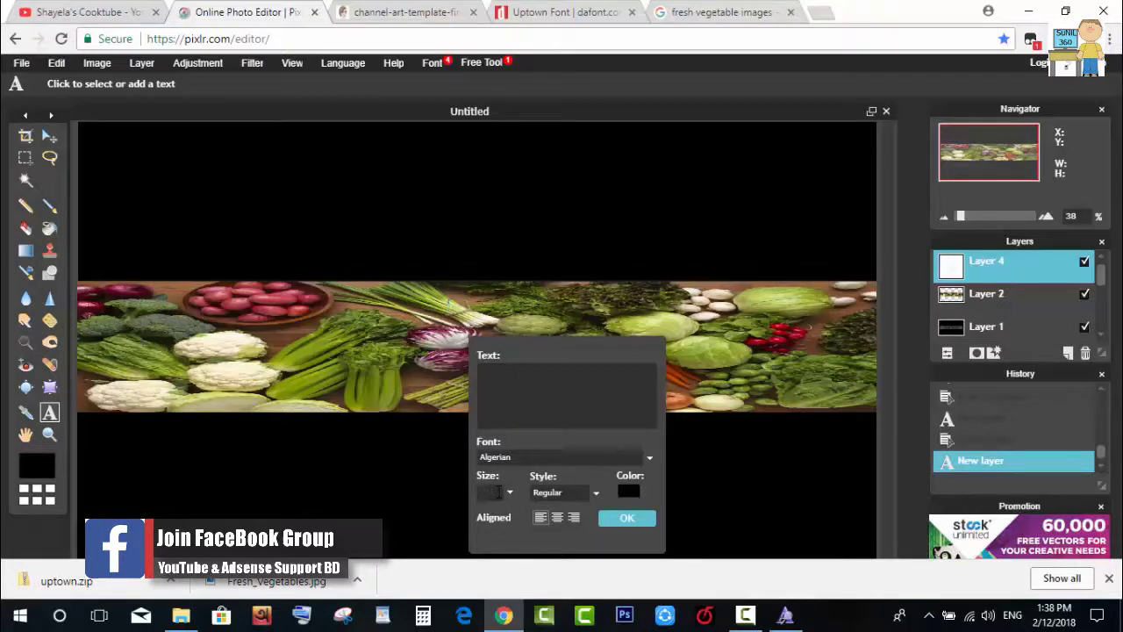
pyautogui.write('200')
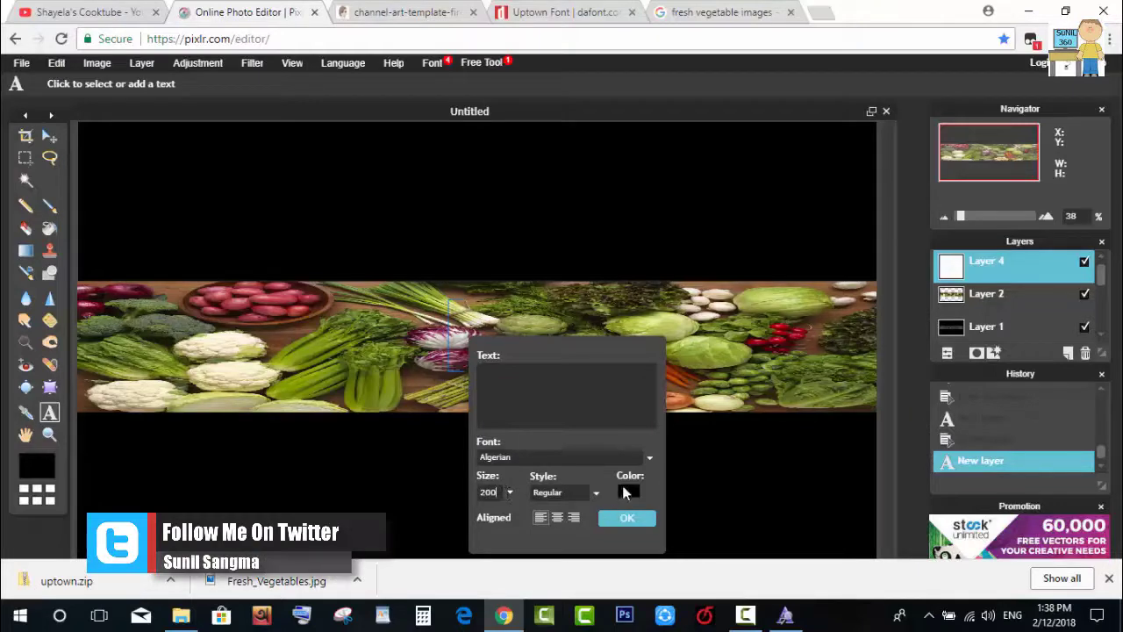
pyautogui.click(626, 491)
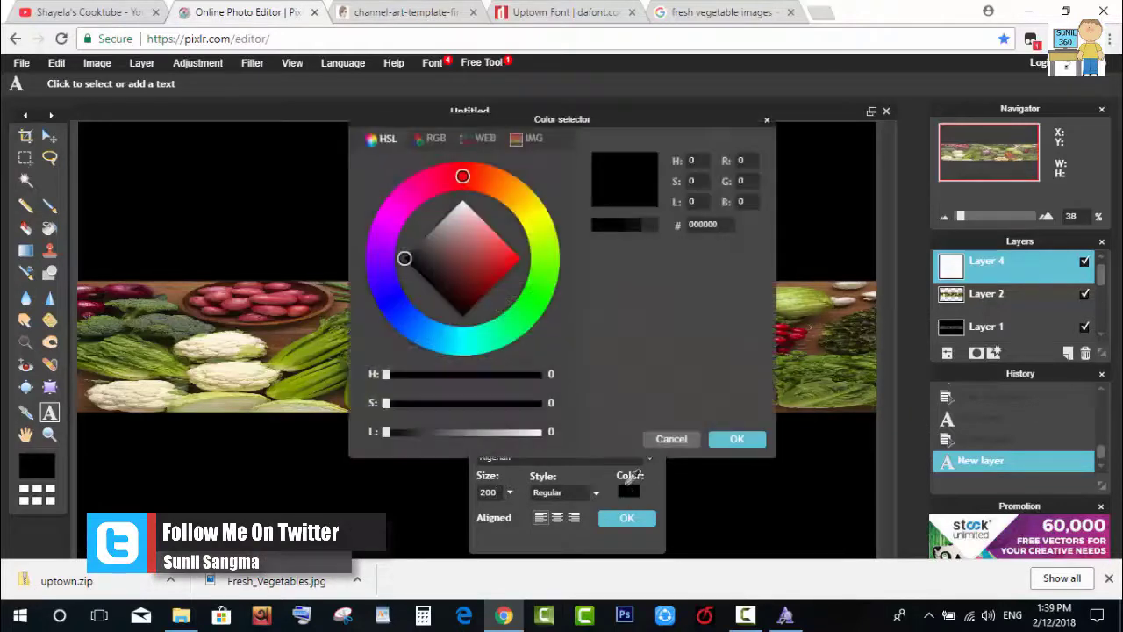
pyautogui.click(544, 260)
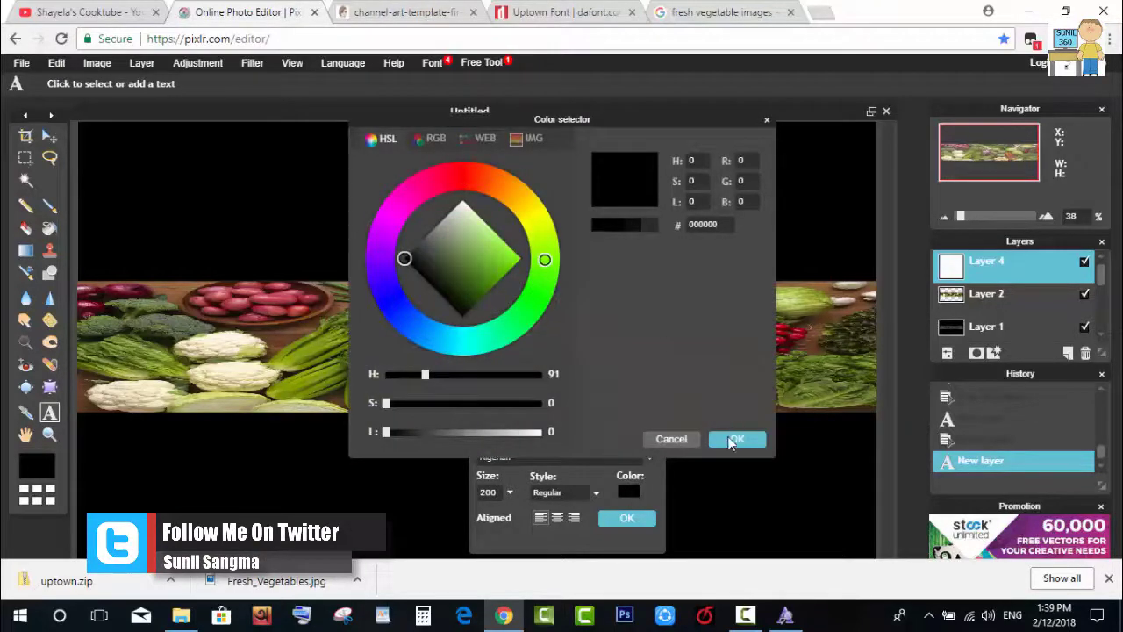
pyautogui.click(735, 440)
pyautogui.write('Shaye')
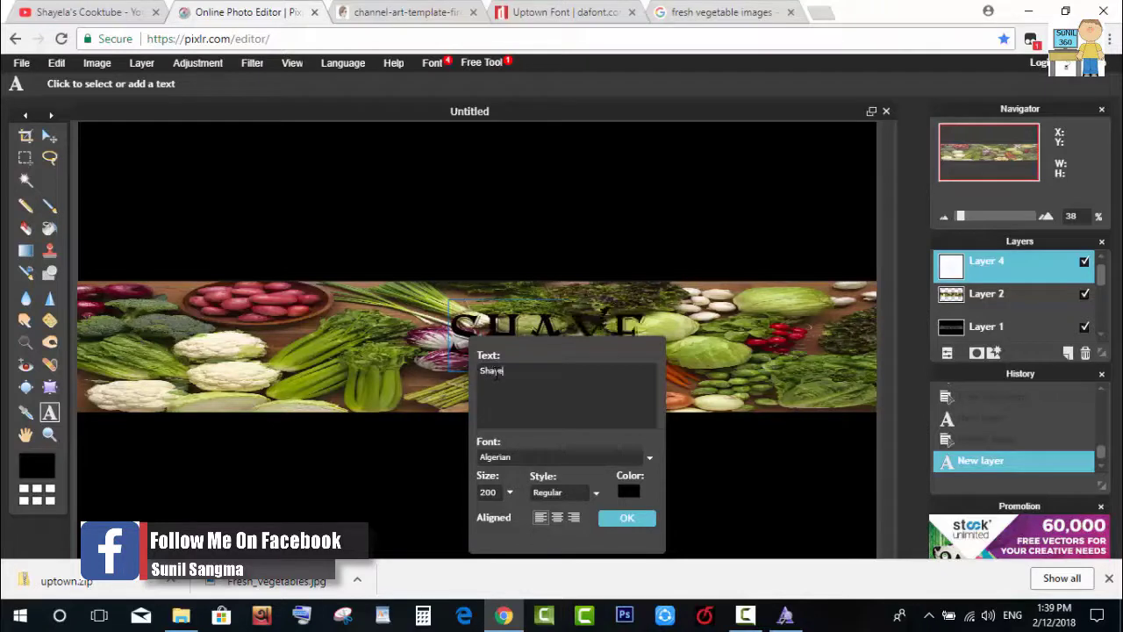
# - Finish typing 'Shayela's Cooktube' and drag it left across the vegetable band
pyautogui.write('l')
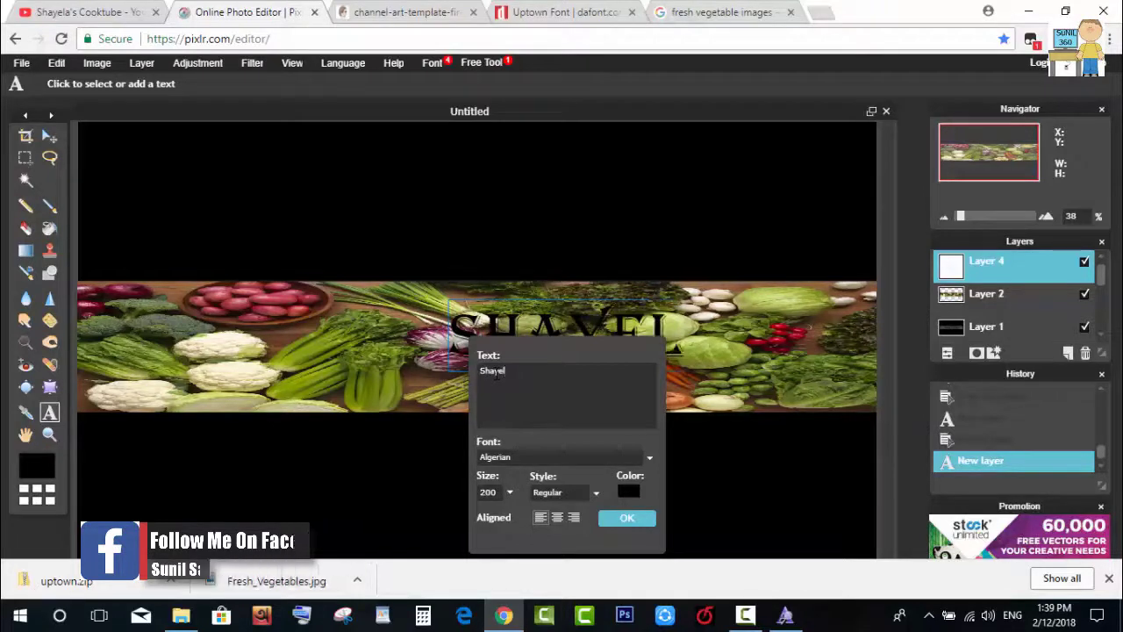
pyautogui.write("a's")
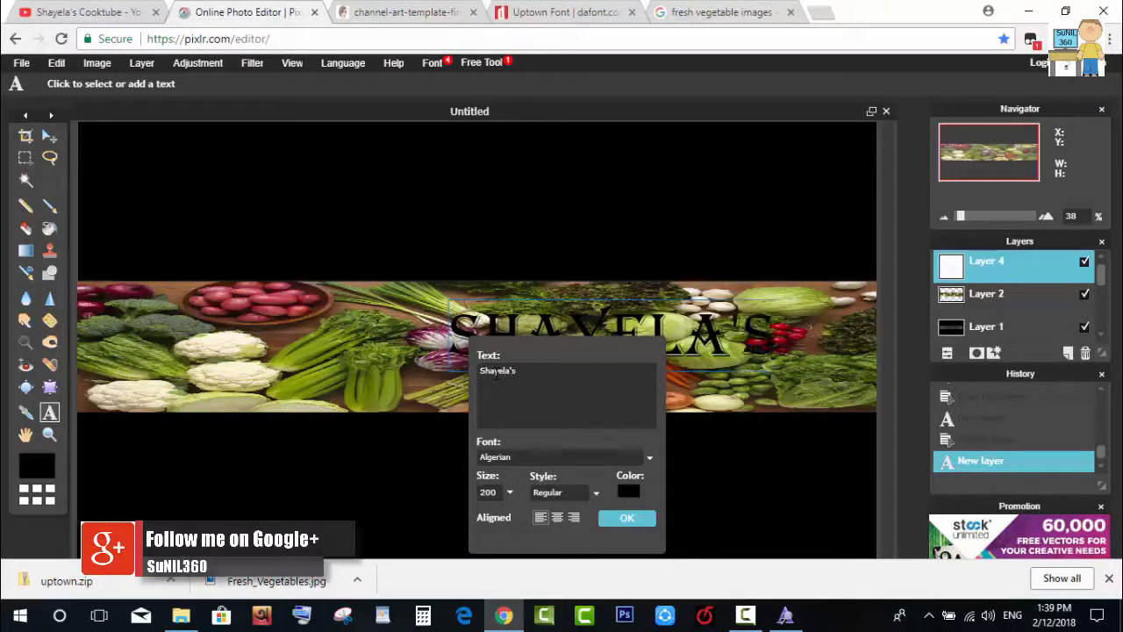
pyautogui.write(' Cooktube')
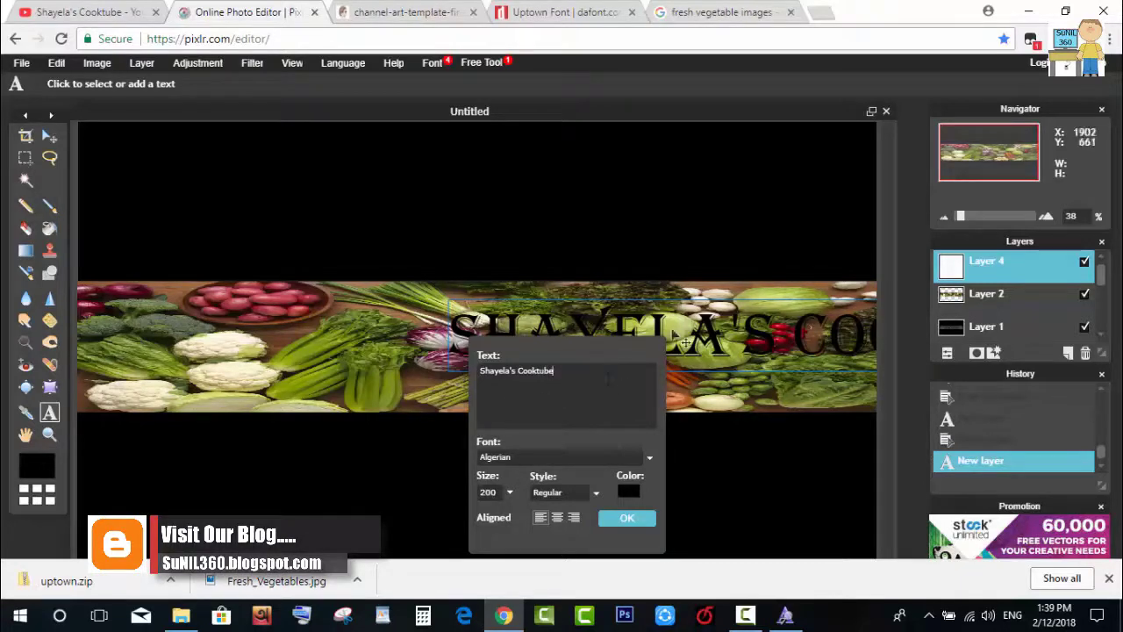
pyautogui.moveTo(796, 344); pyautogui.dragTo(529, 326)
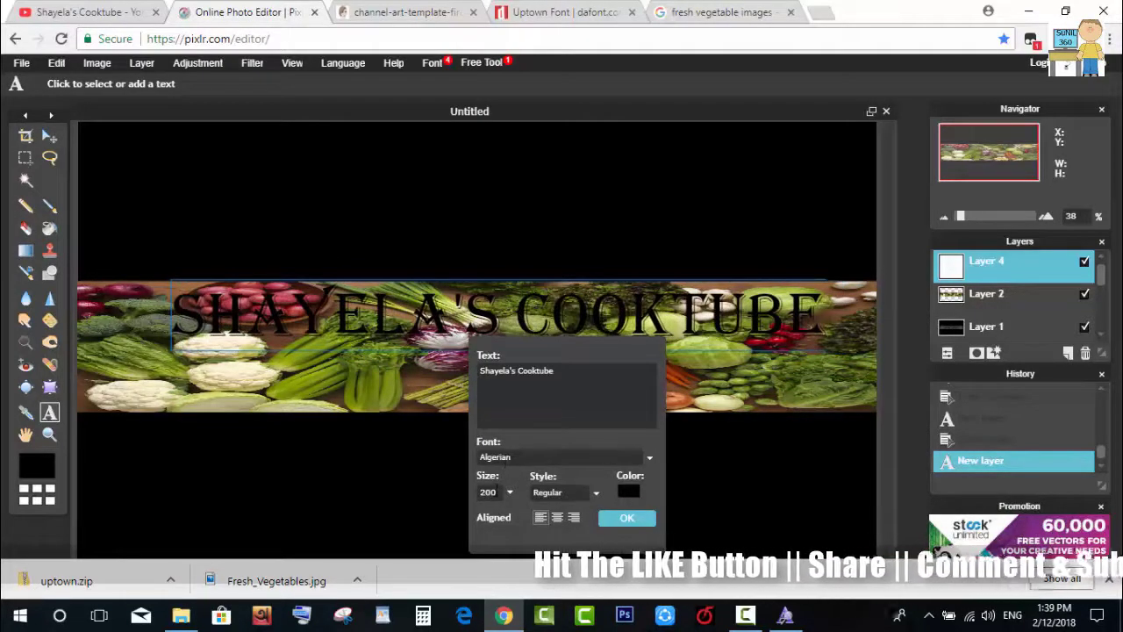
# - Change the title size to 150 and centre it across the vegetable band
pyautogui.press('BackSpace')
pyautogui.press('BackSpace')
pyautogui.press('BackSpace')
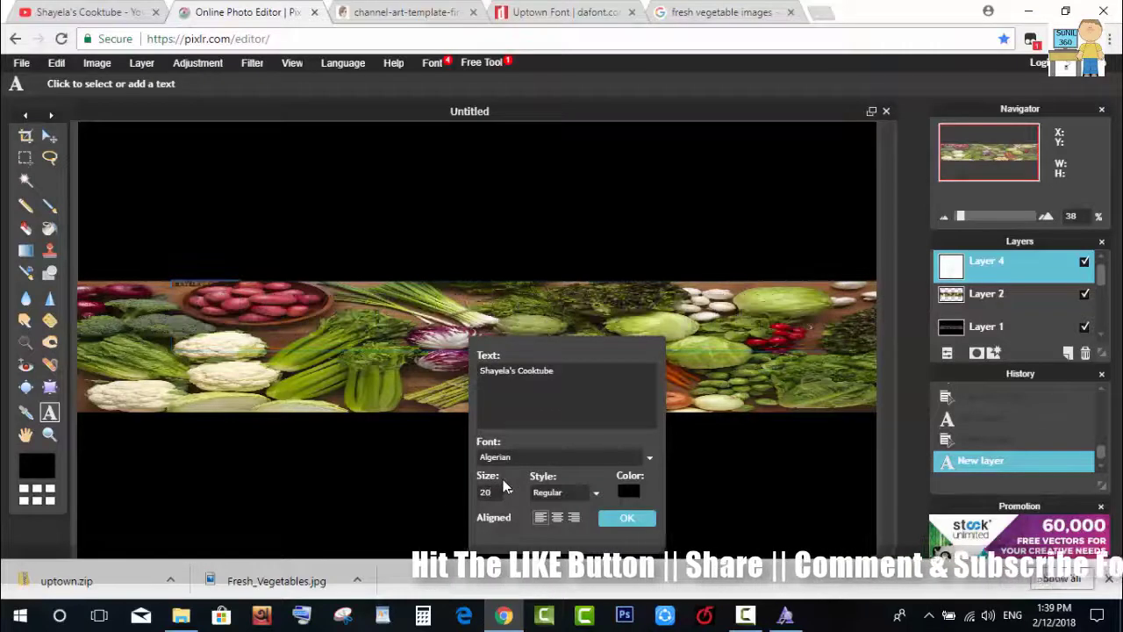
pyautogui.write('1')
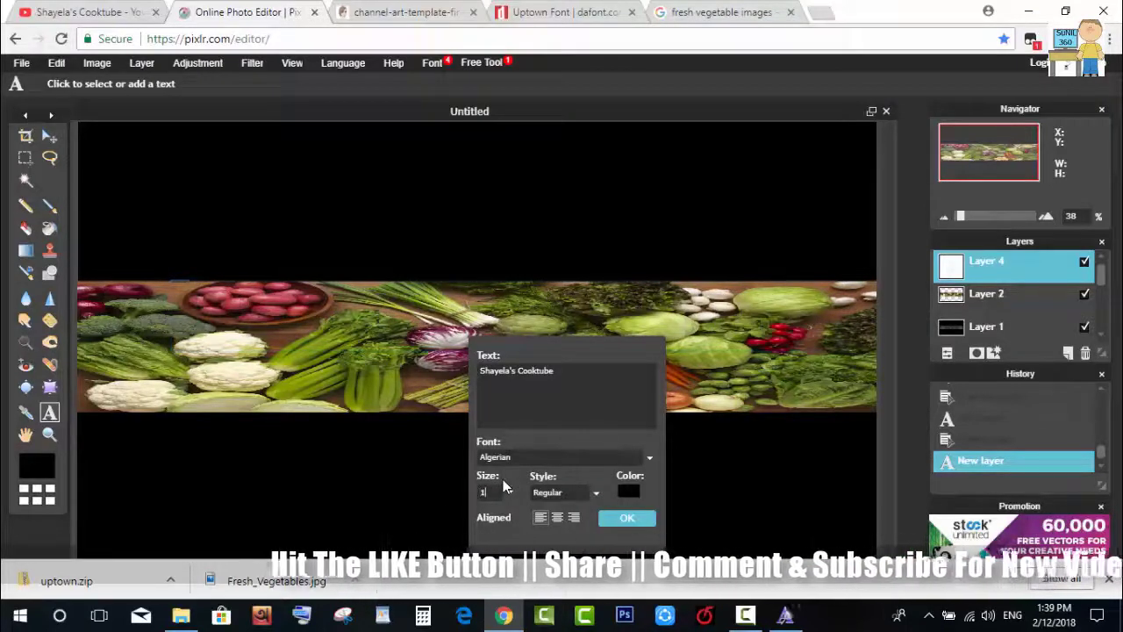
pyautogui.write('70')
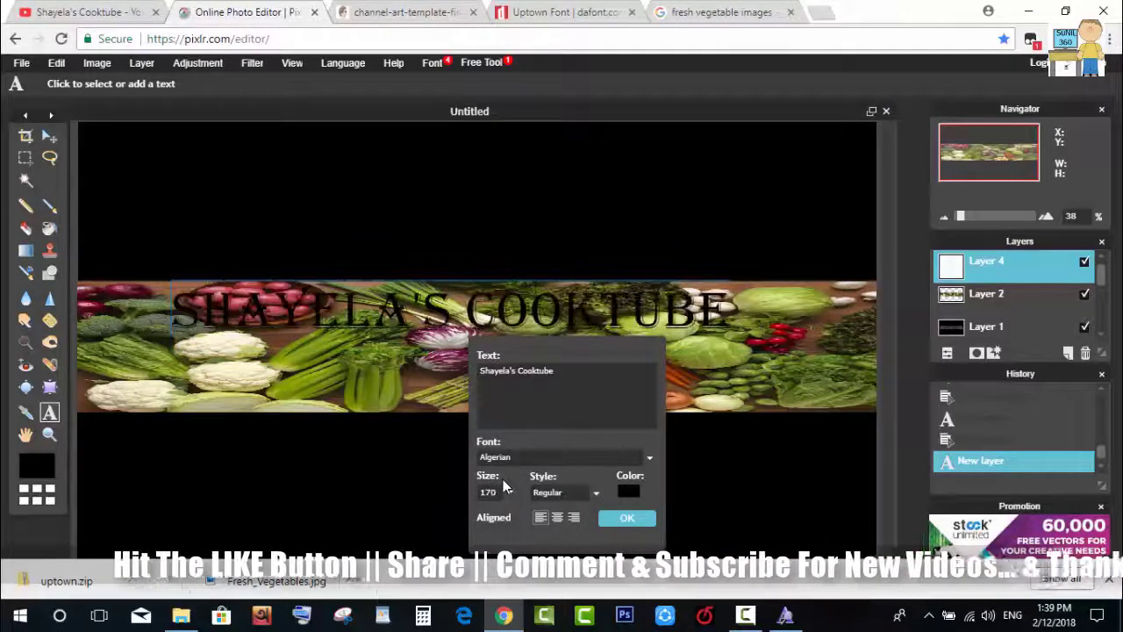
pyautogui.press('BackSpace')
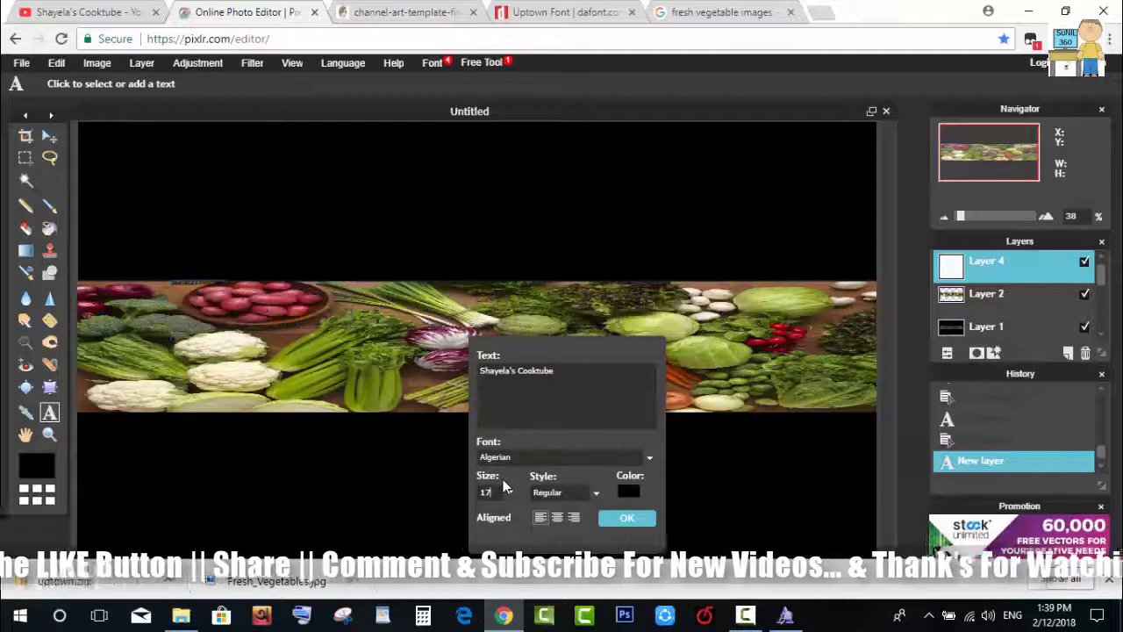
pyautogui.press('BackSpace')
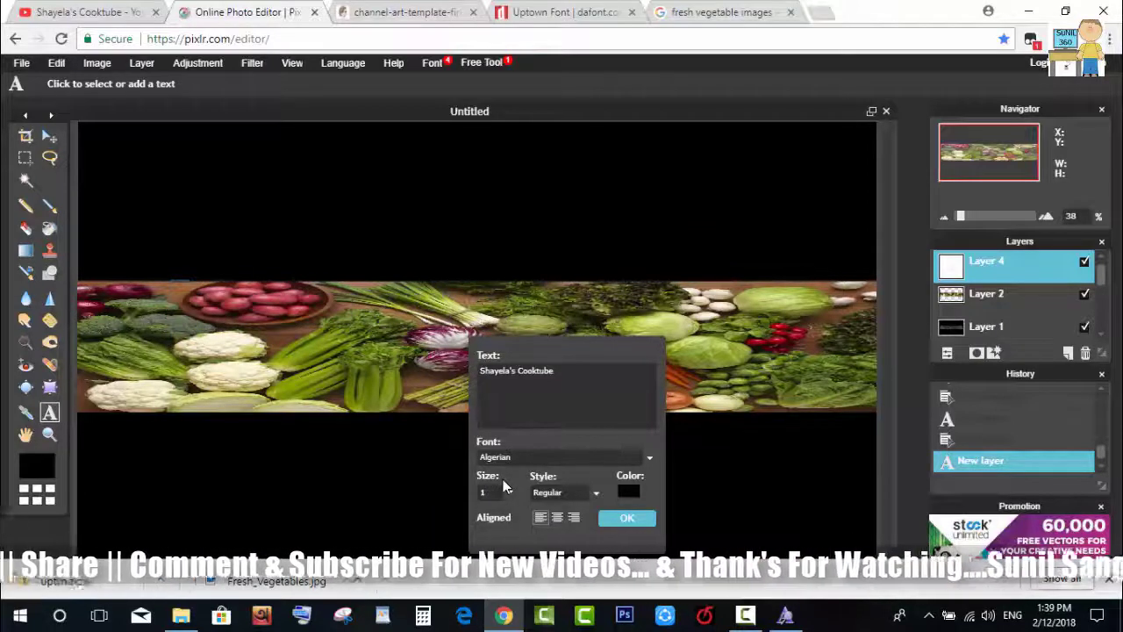
pyautogui.write('50')
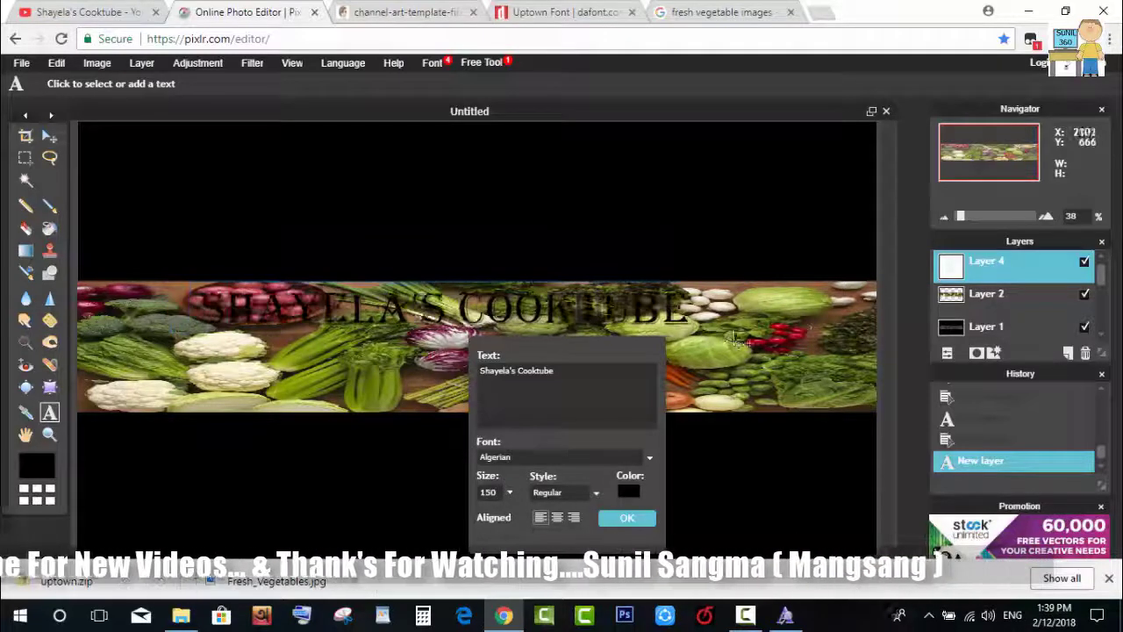
pyautogui.moveTo(709, 340); pyautogui.dragTo(799, 337)
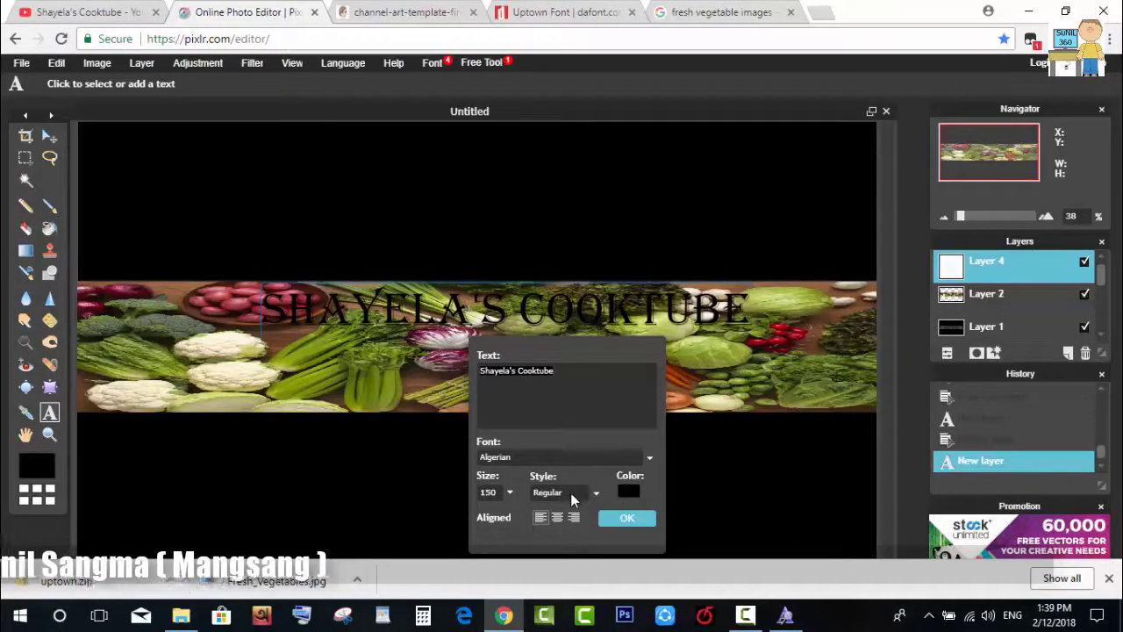
# - Make the title Bold/Italic in yellow #ffff00 and commit it to the banner
pyautogui.click(572, 493)
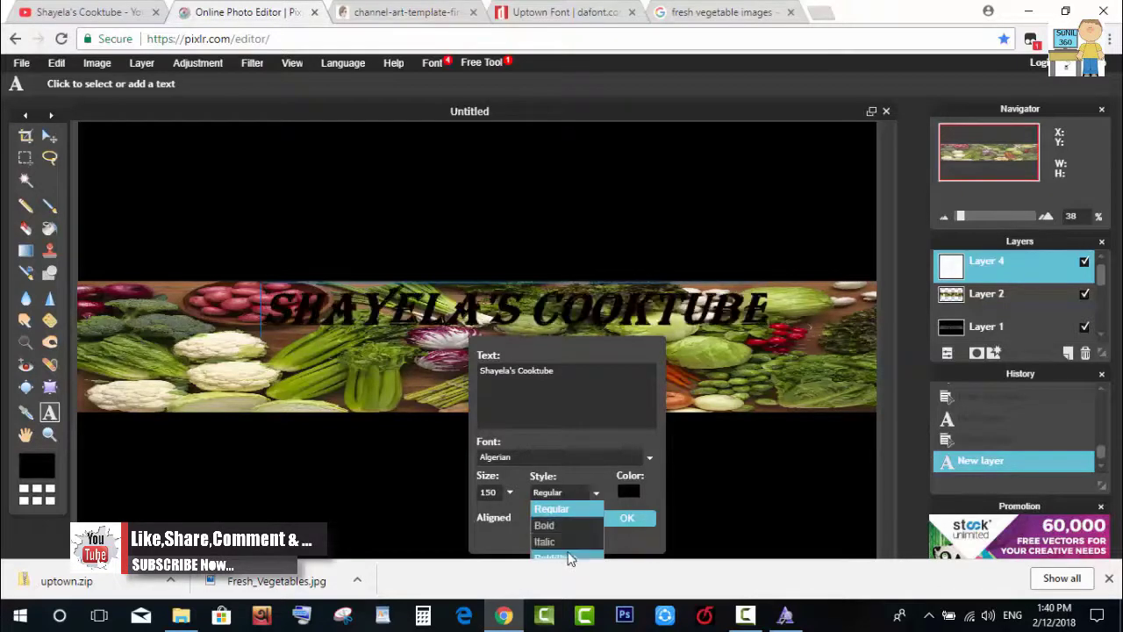
pyautogui.click(569, 558)
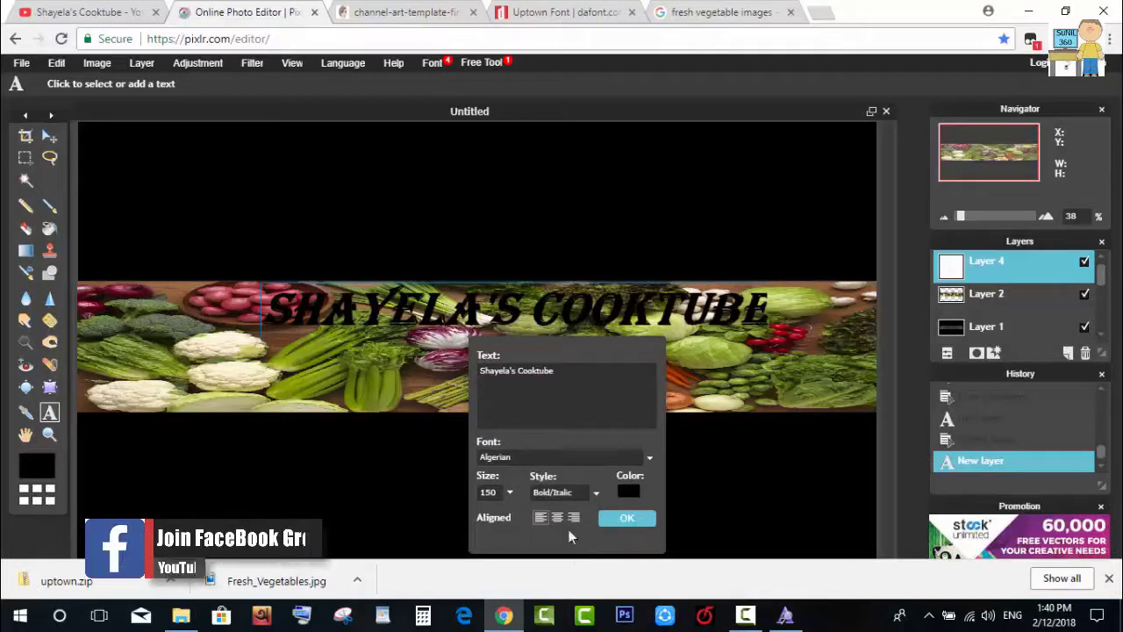
pyautogui.click(628, 492)
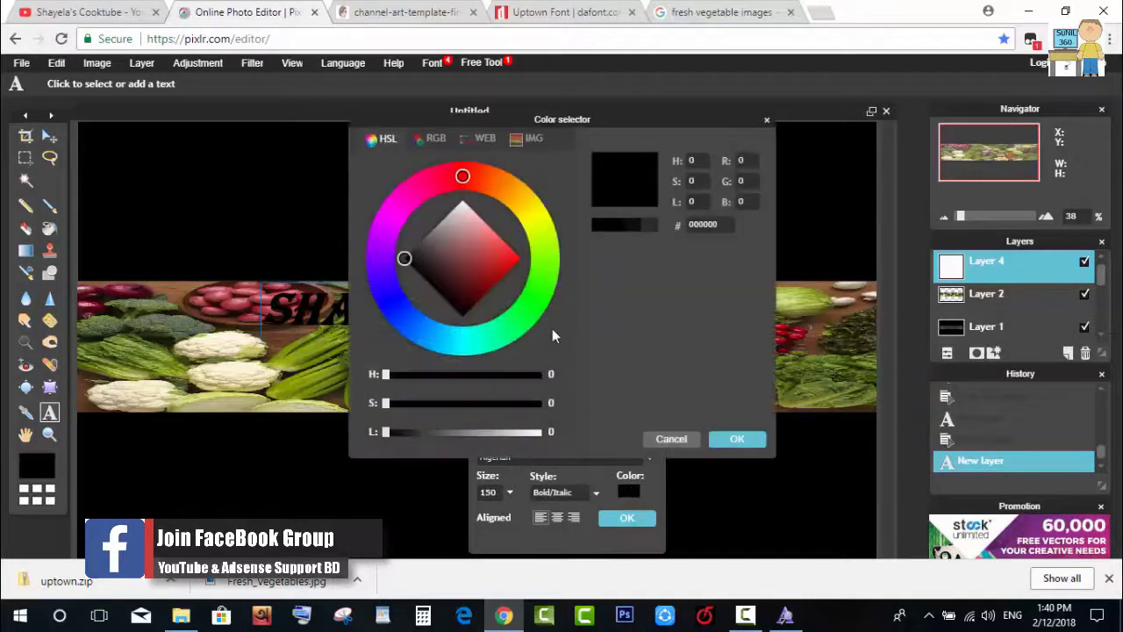
pyautogui.click(541, 227)
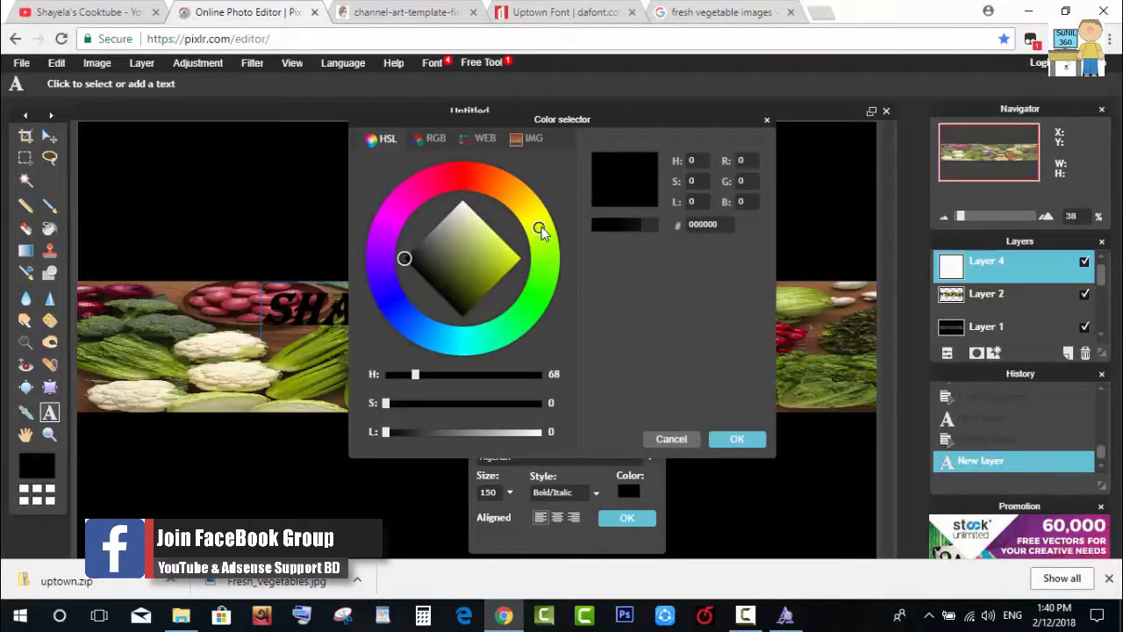
pyautogui.click(460, 175)
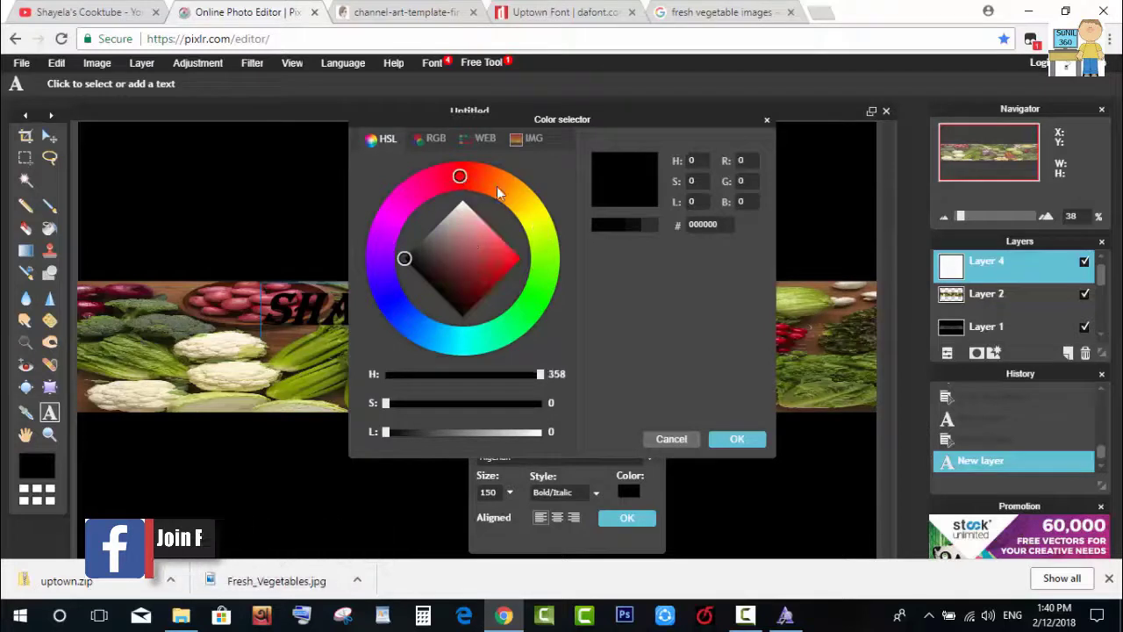
pyautogui.click(481, 140)
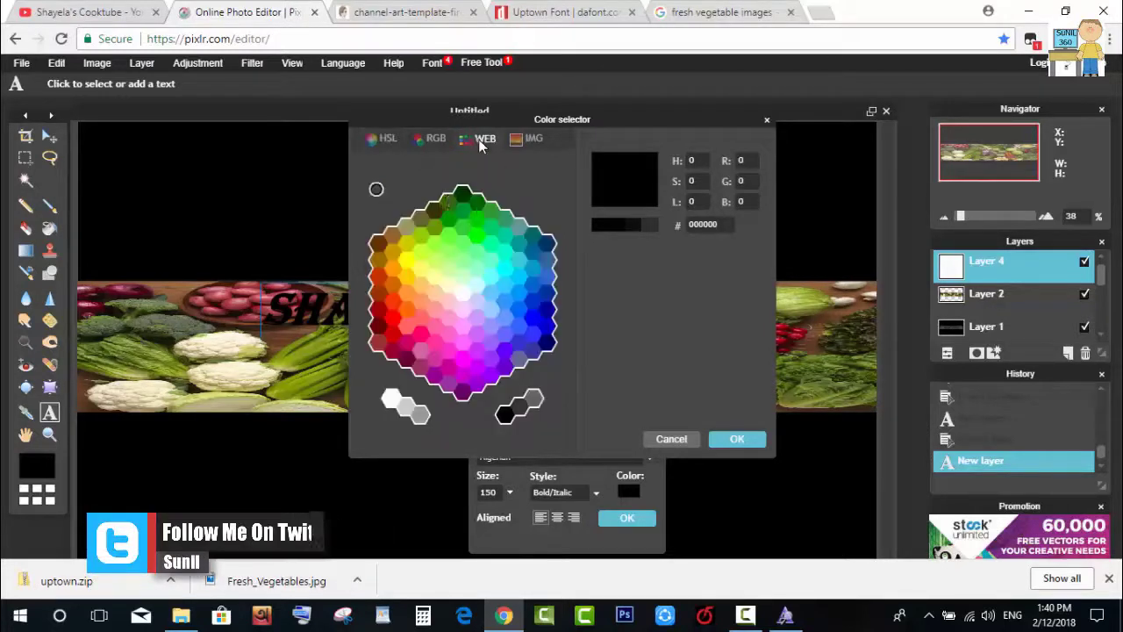
pyautogui.click(409, 261)
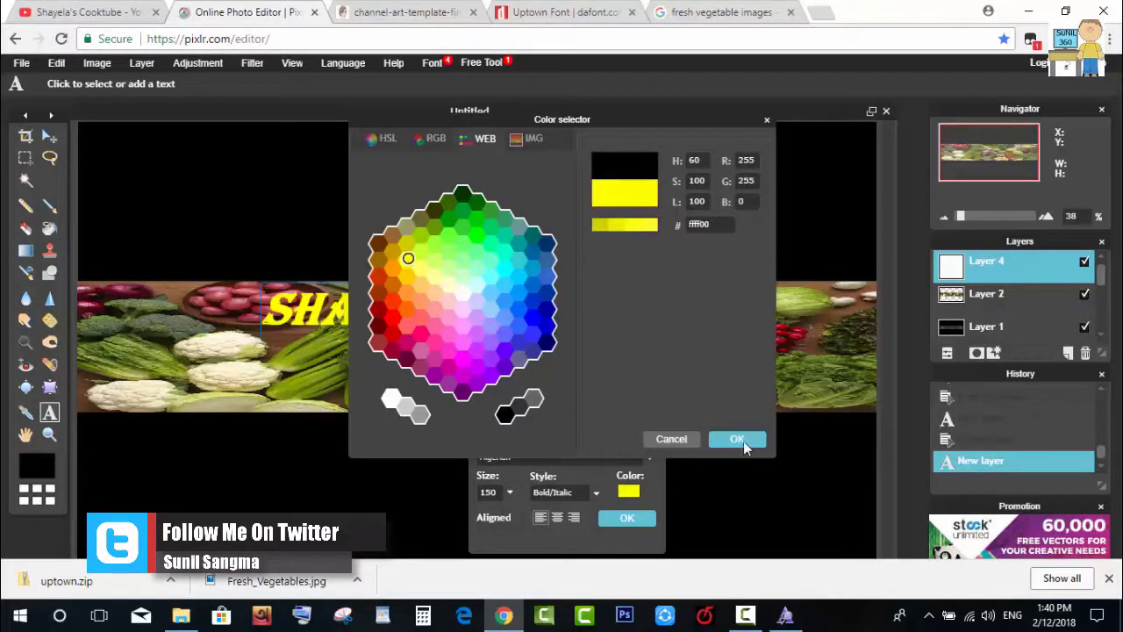
pyautogui.click(742, 441)
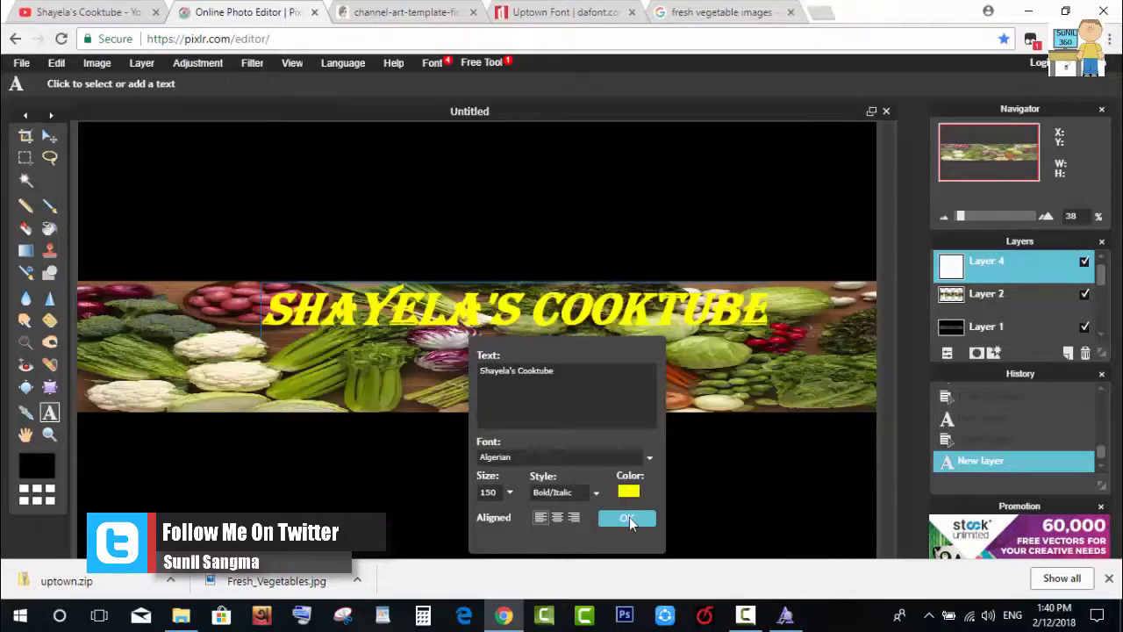
pyautogui.click(629, 516)
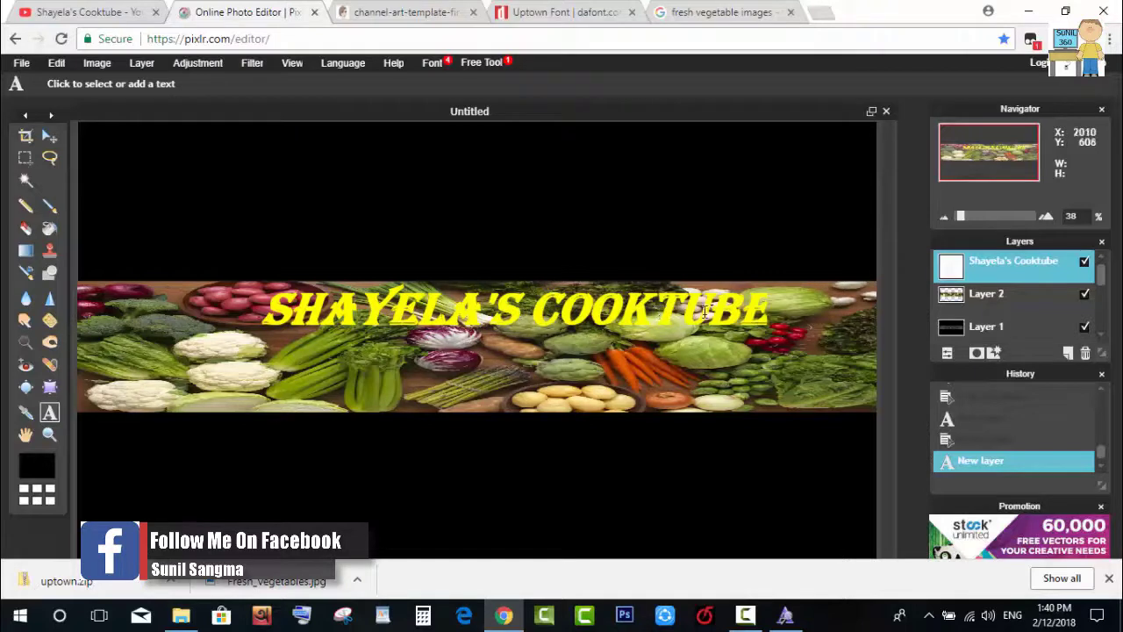
# - Discard an accidental empty text layer, then nudge the yellow title slightly left and commit
pyautogui.click(800, 321)
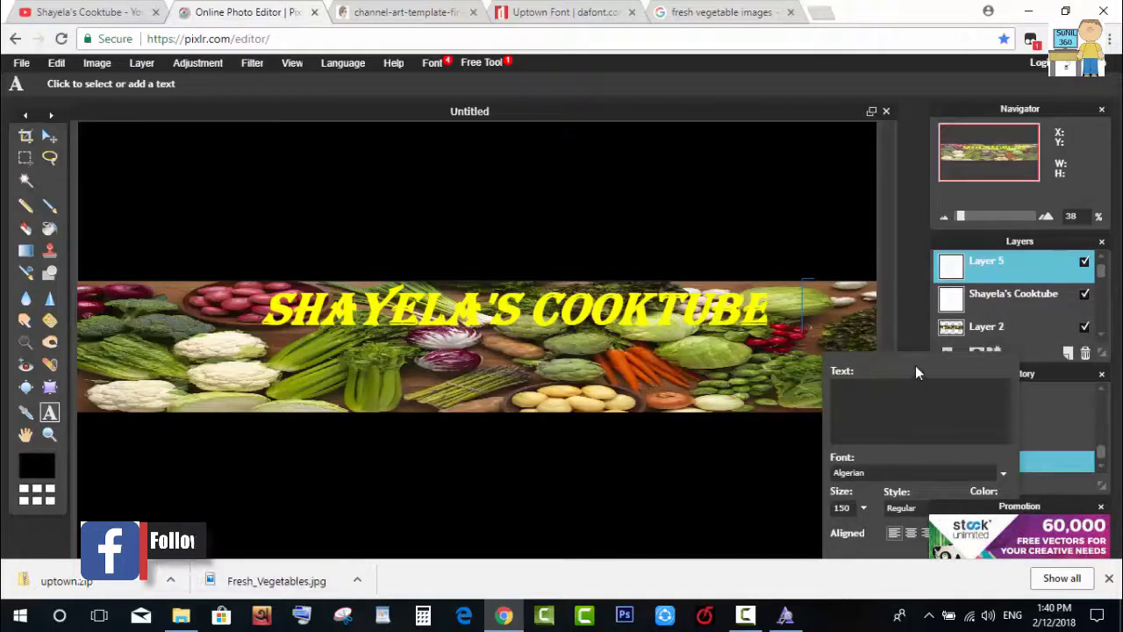
pyautogui.moveTo(914, 365); pyautogui.dragTo(661, 343)
pyautogui.click(728, 511)
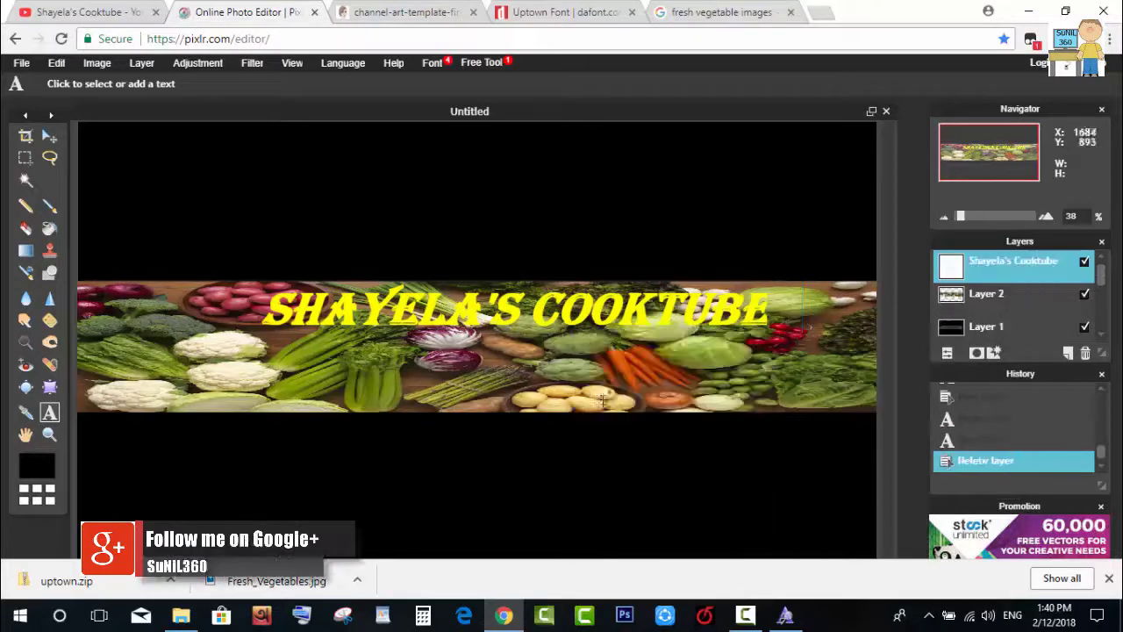
pyautogui.click(509, 294)
pyautogui.moveTo(535, 316); pyautogui.dragTo(517, 313)
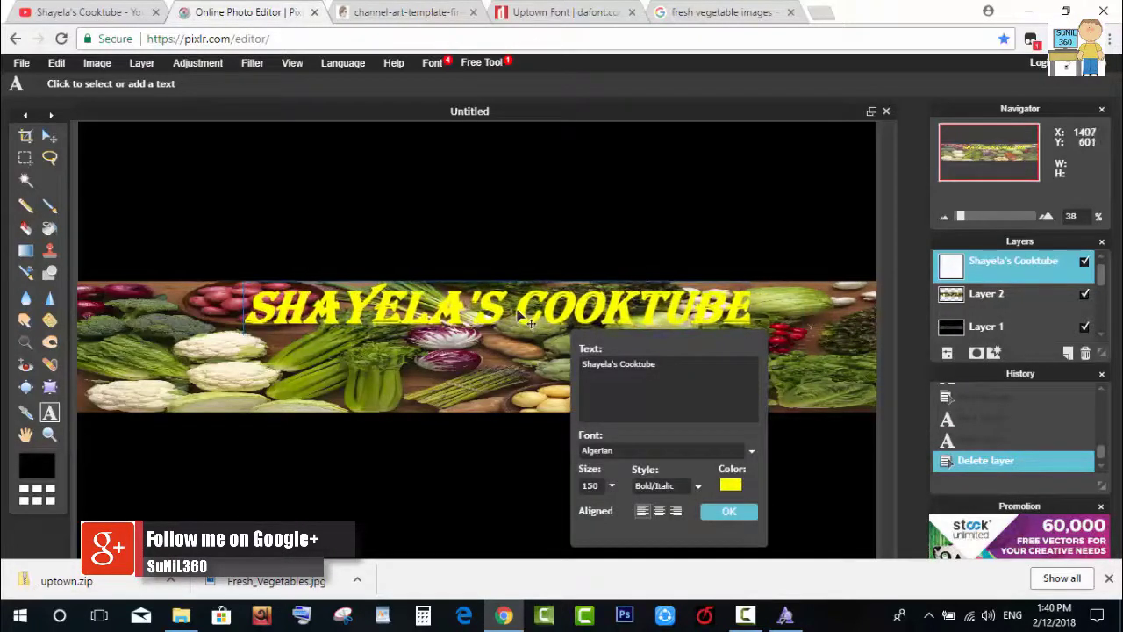
pyautogui.click(726, 512)
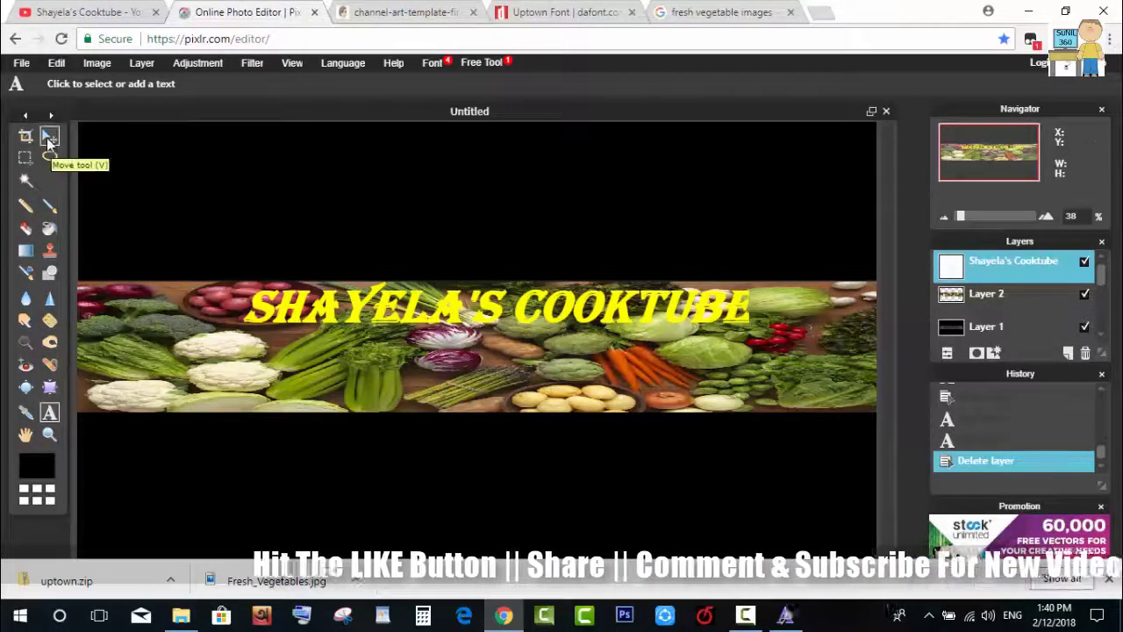
# - Add the tagline 'Eat Fresh Live Healthy' below the title and move it left, closing Chrome's downloads bar
pyautogui.click(49, 136)
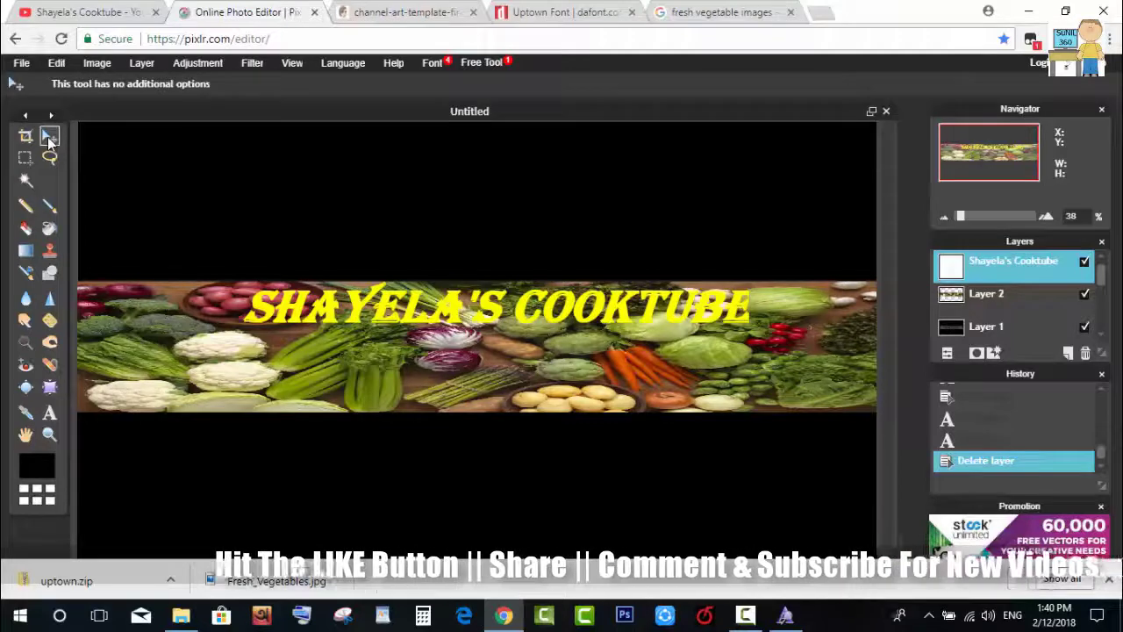
pyautogui.click(49, 413)
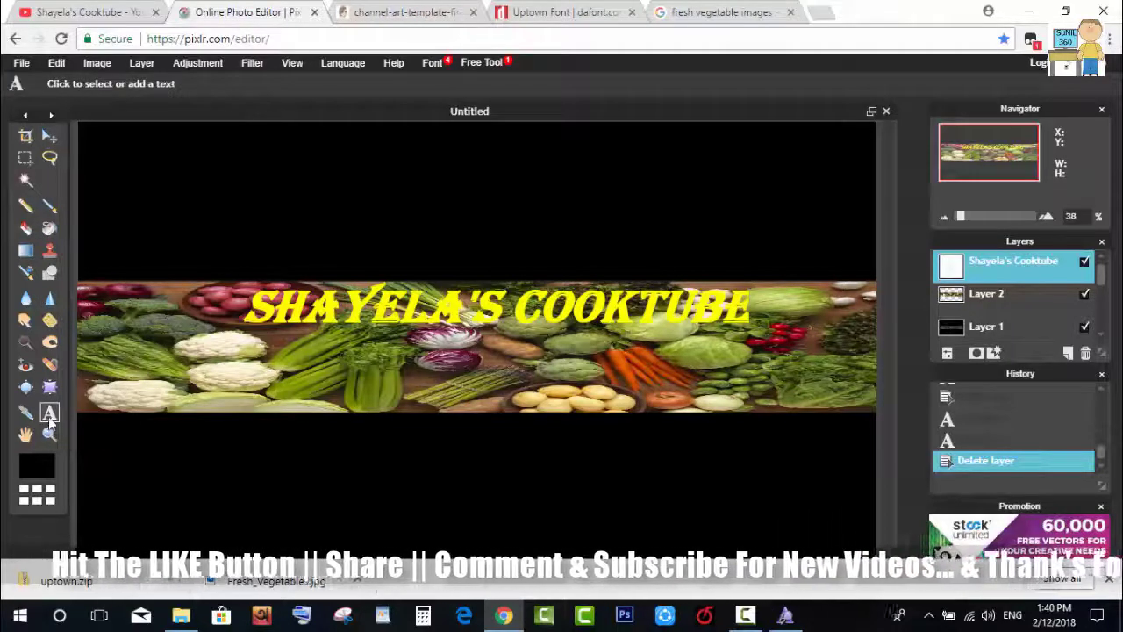
pyautogui.click(486, 376)
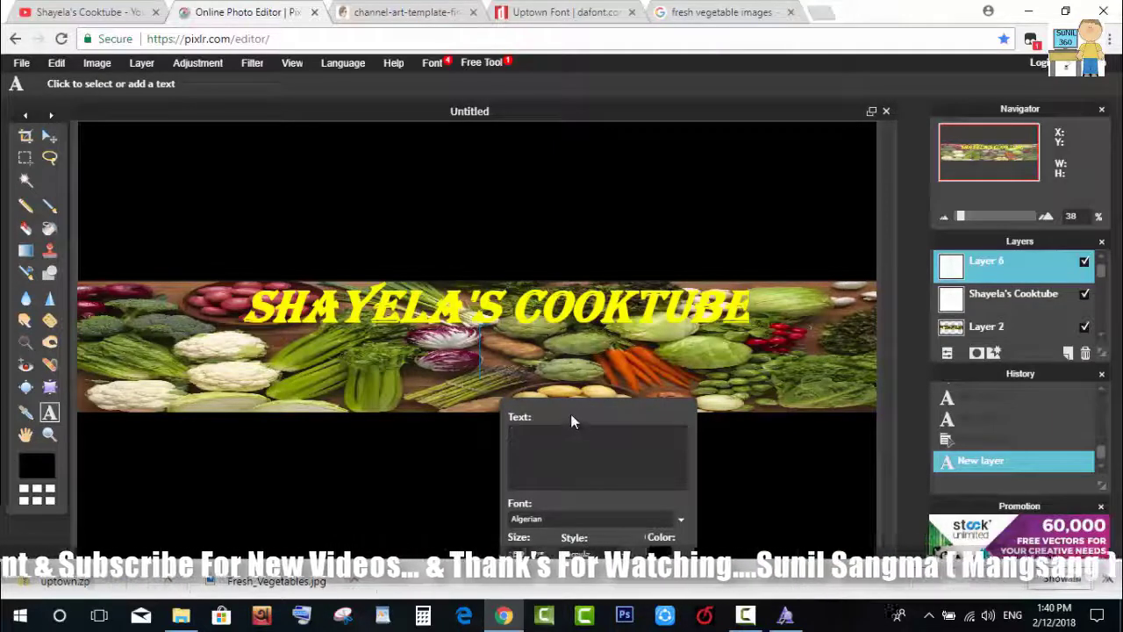
pyautogui.click(1108, 578)
pyautogui.write('Eat')
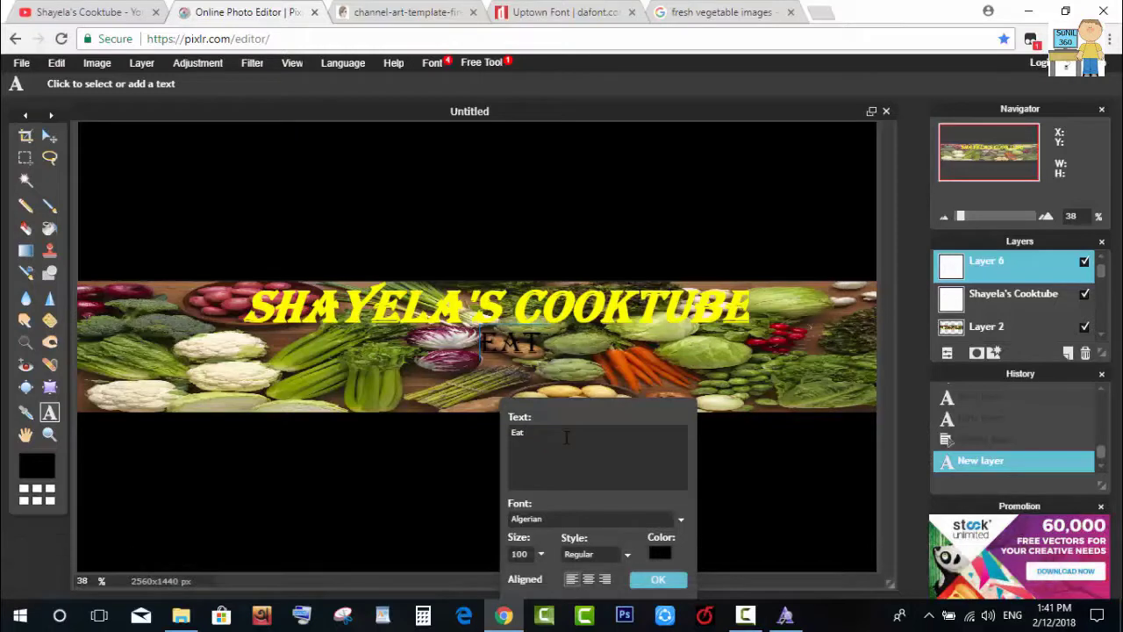
pyautogui.write(' Fresh Live')
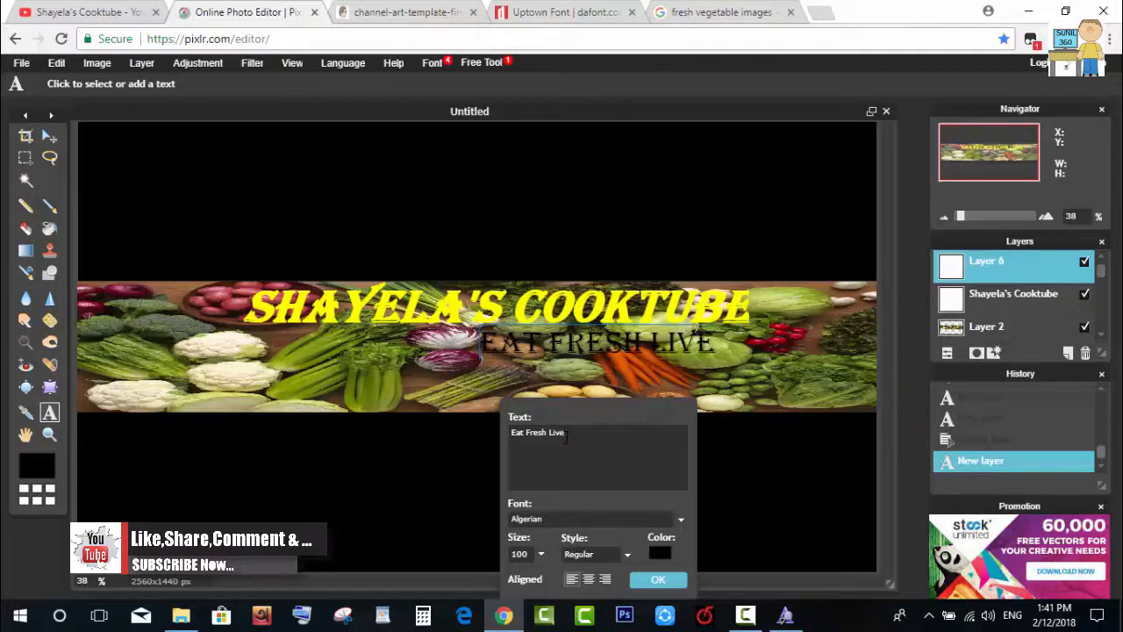
pyautogui.write('Healthy')
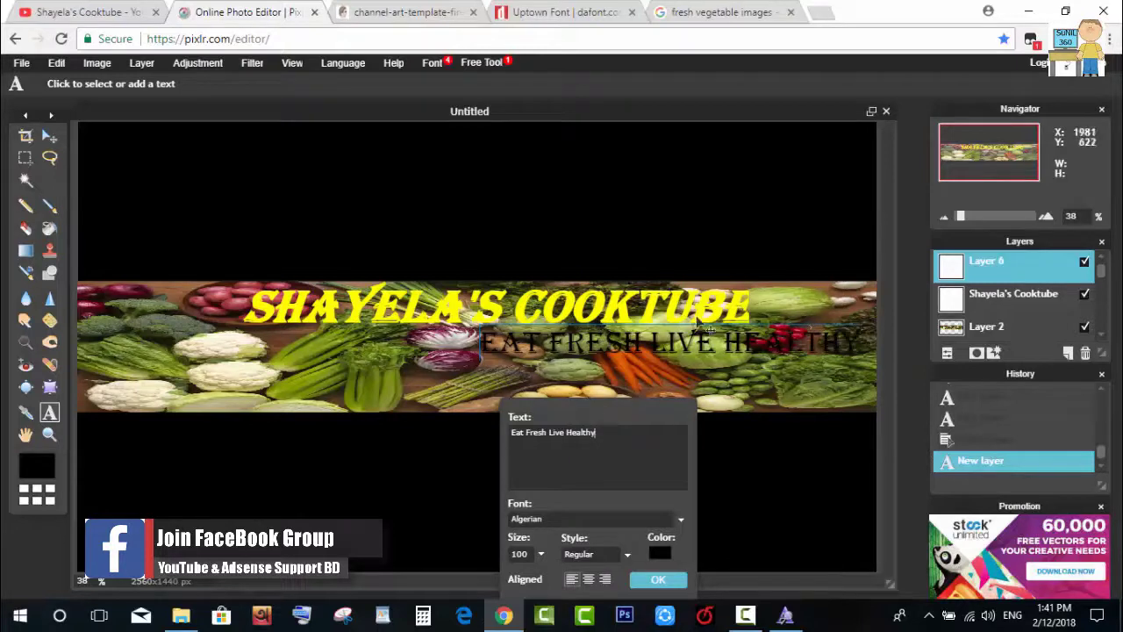
pyautogui.moveTo(707, 353); pyautogui.dragTo(534, 355)
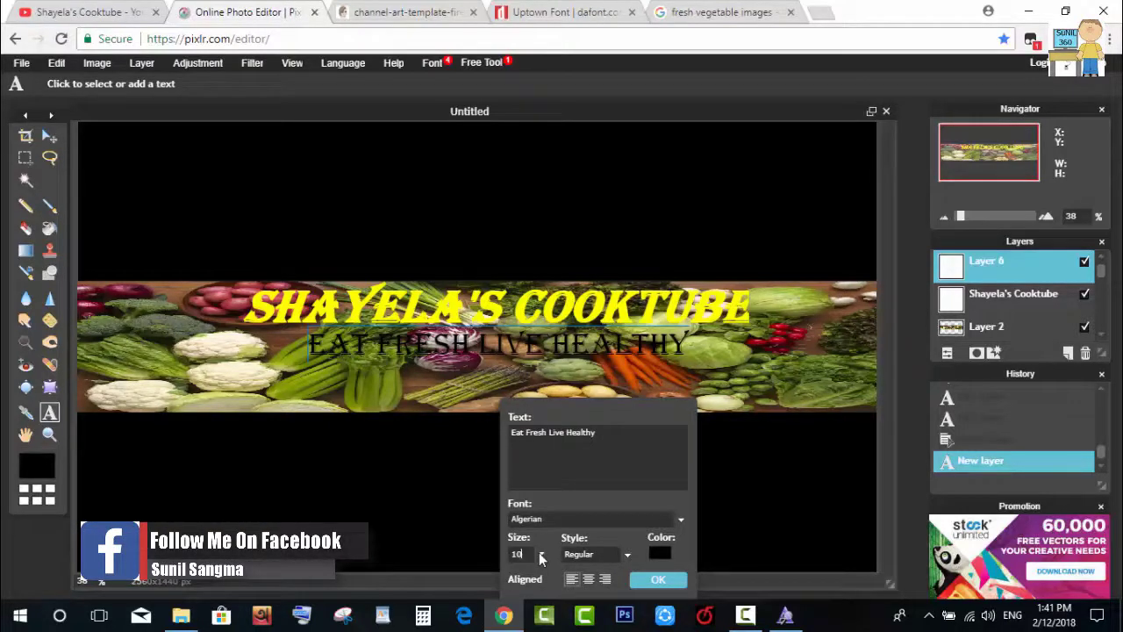
# - Set the tagline to size 90 in yellow and centre it under the title
pyautogui.press('BackSpace')
pyautogui.press('BackSpace')
pyautogui.write('90')
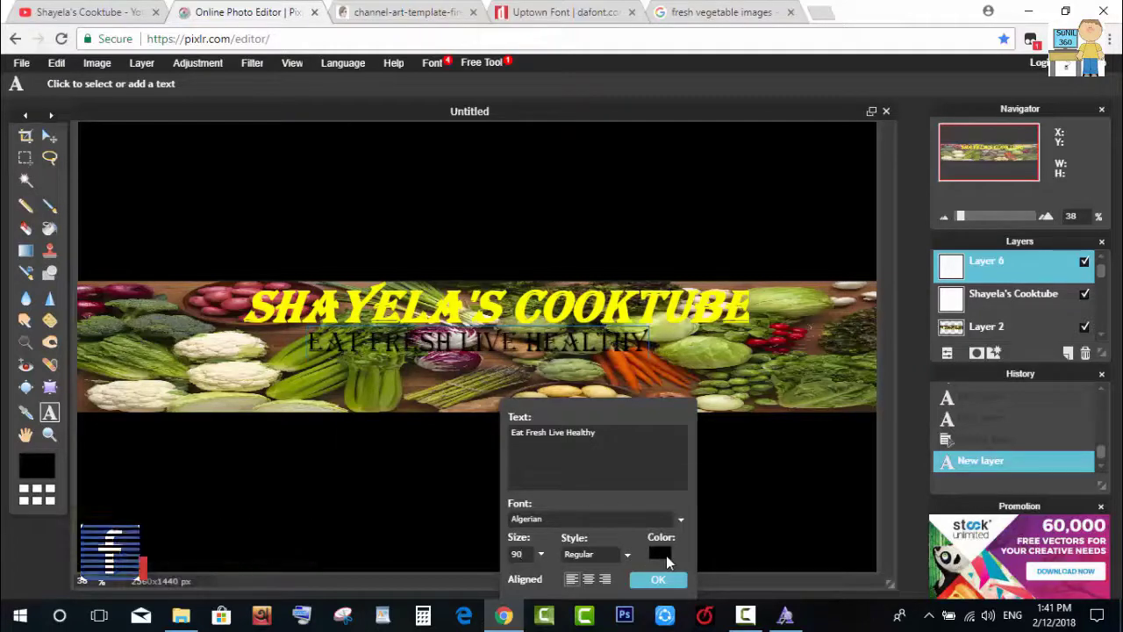
pyautogui.click(663, 553)
pyautogui.click(476, 236)
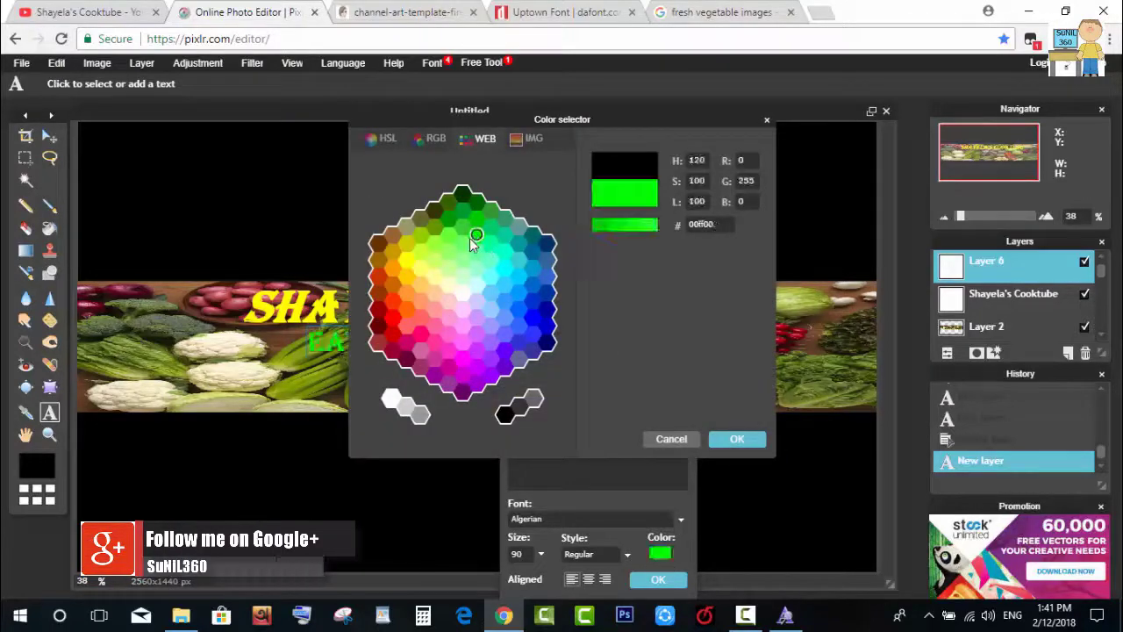
pyautogui.click(410, 261)
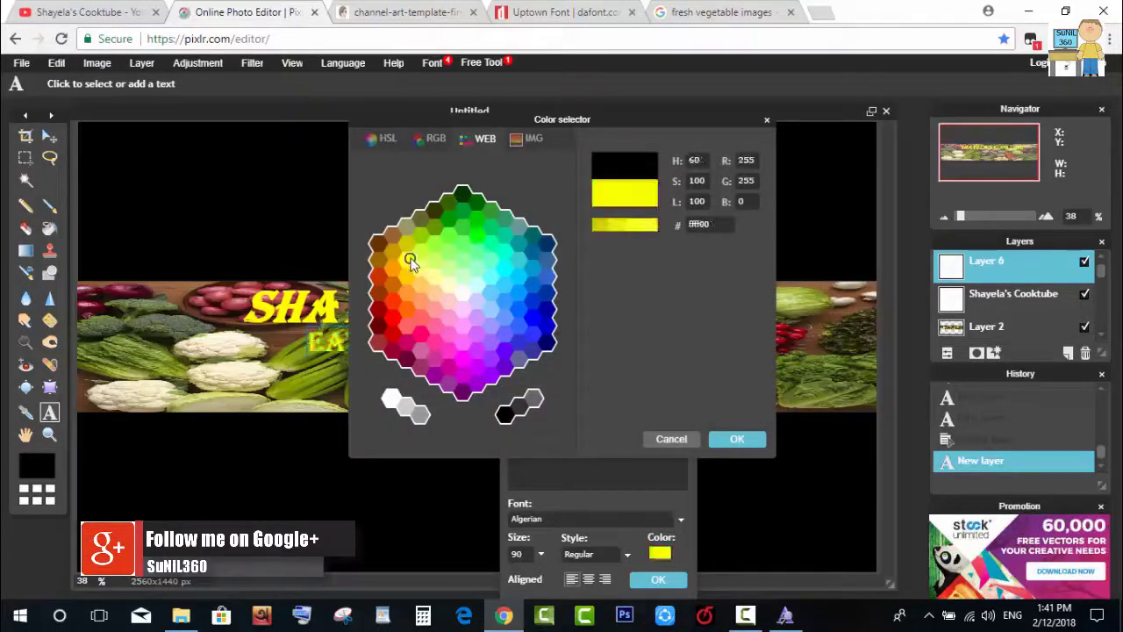
pyautogui.click(731, 440)
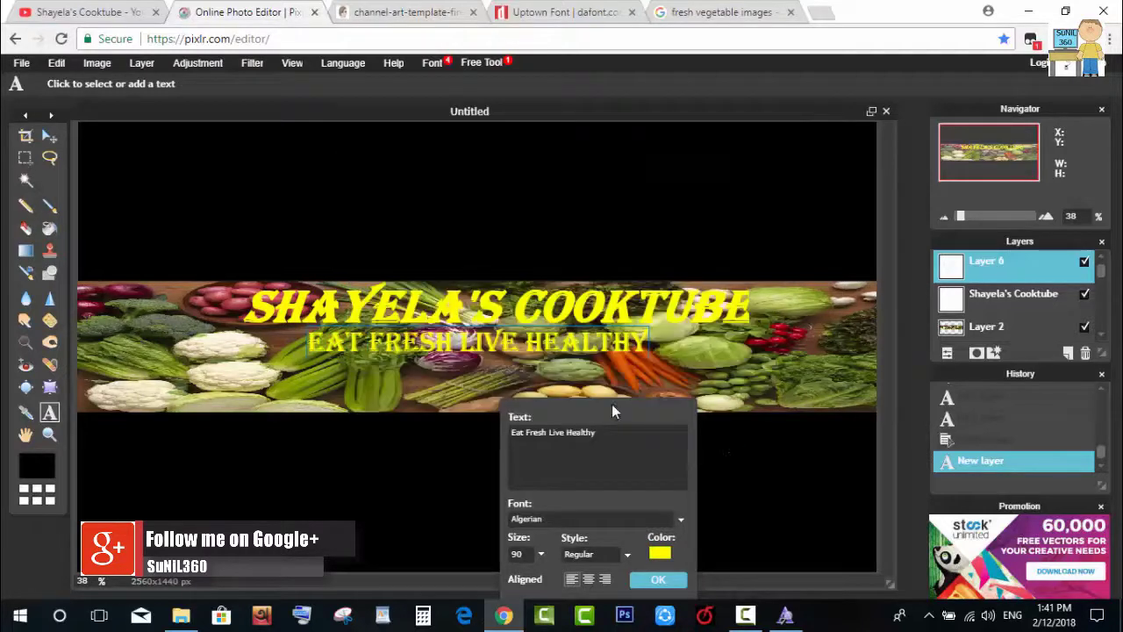
pyautogui.moveTo(632, 353); pyautogui.dragTo(651, 353)
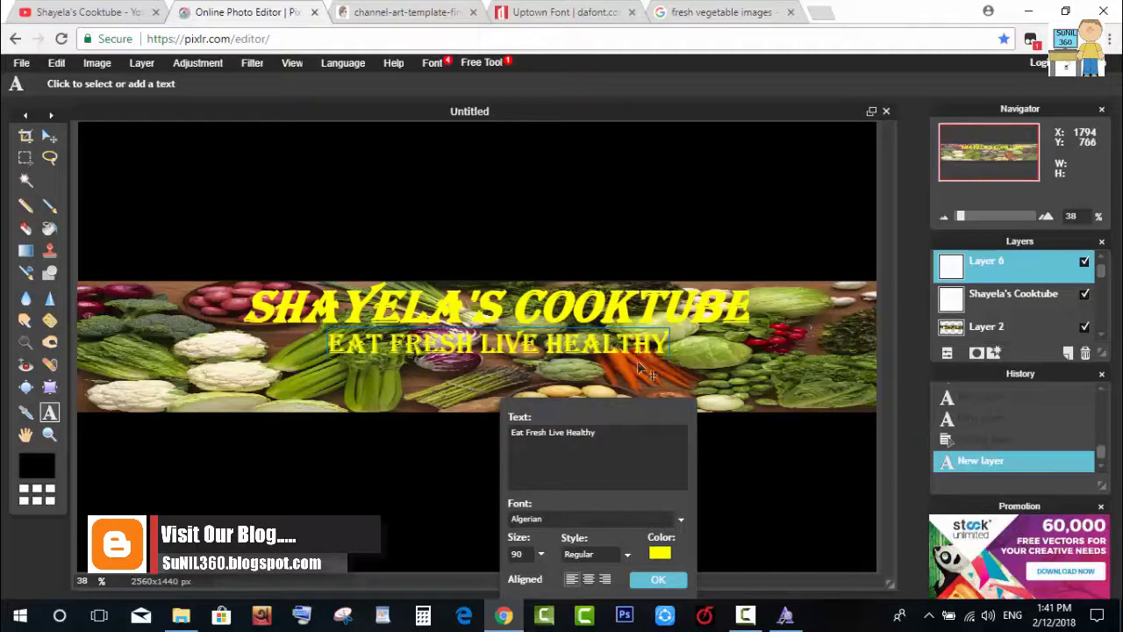
pyautogui.click(622, 521)
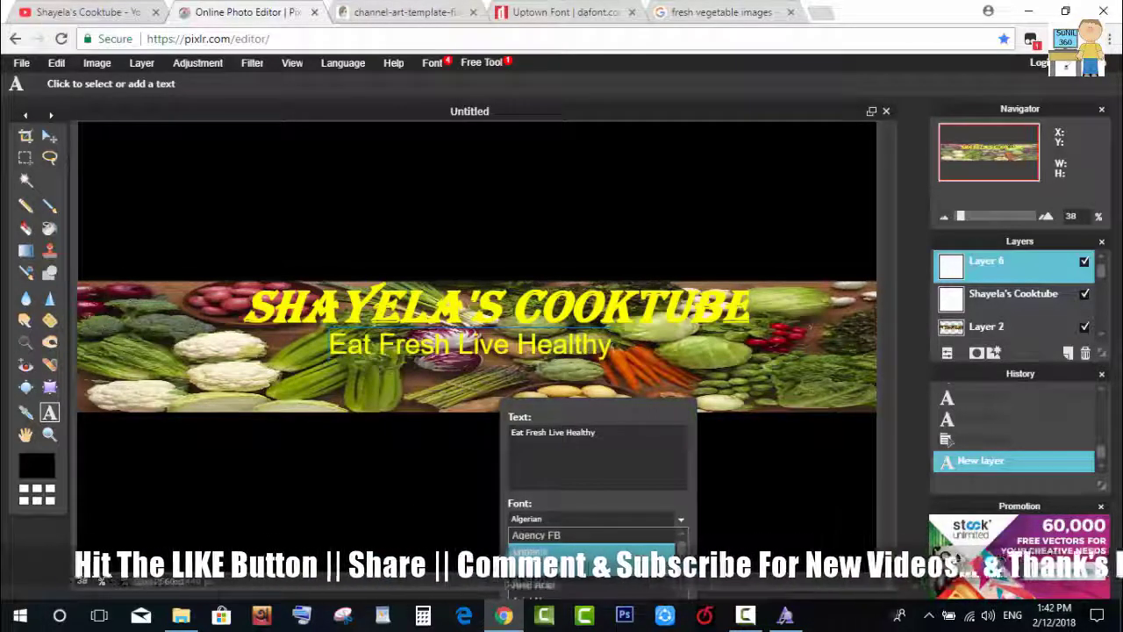
# - Keep the tagline in Algerian, then nudge it right beneath the title and commit
pyautogui.click(561, 551)
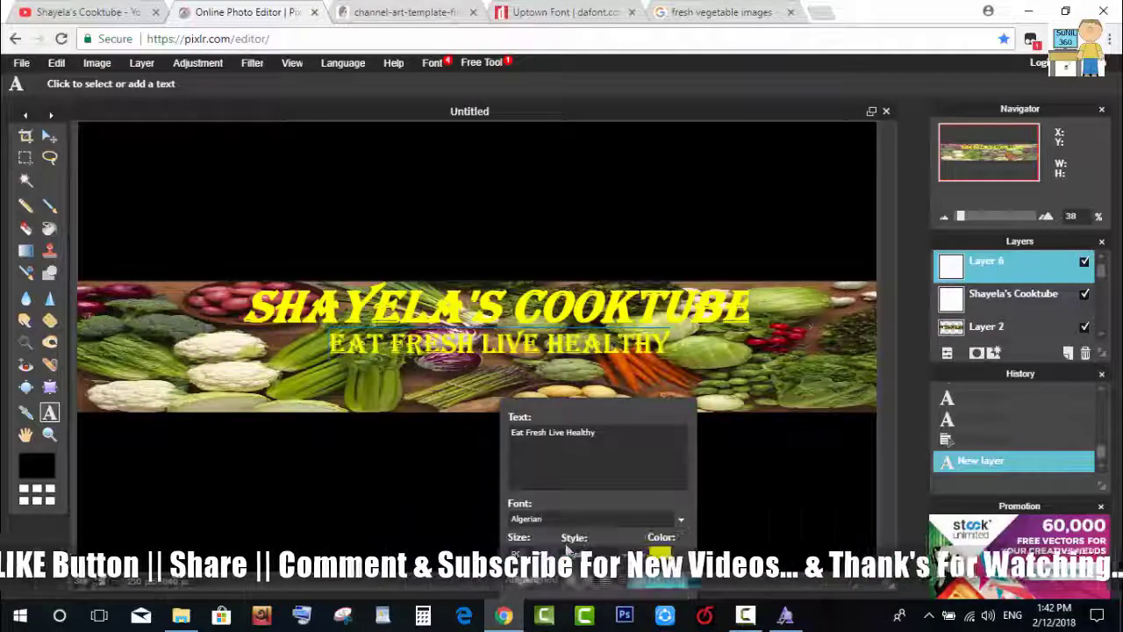
pyautogui.click(653, 582)
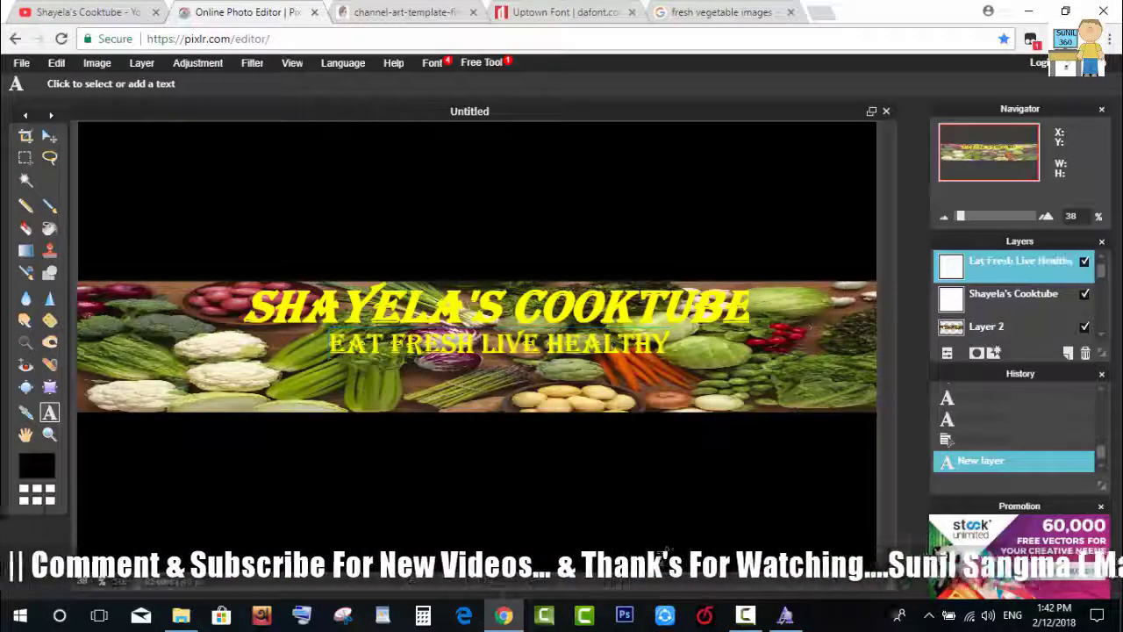
pyautogui.click(603, 346)
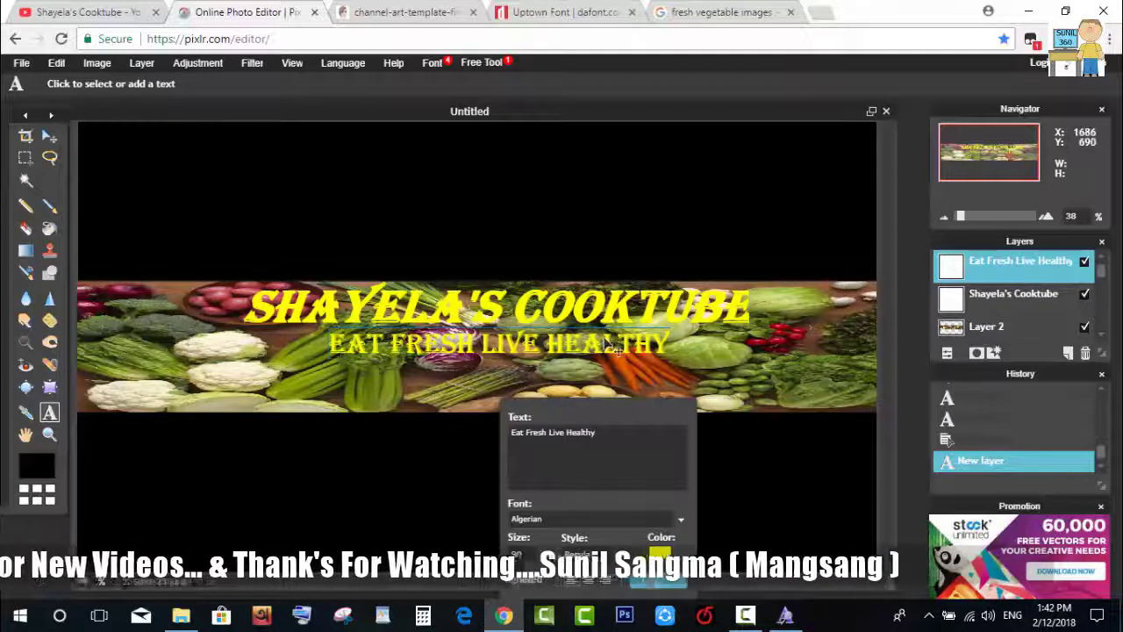
pyautogui.moveTo(605, 351); pyautogui.dragTo(642, 351)
pyautogui.click(658, 580)
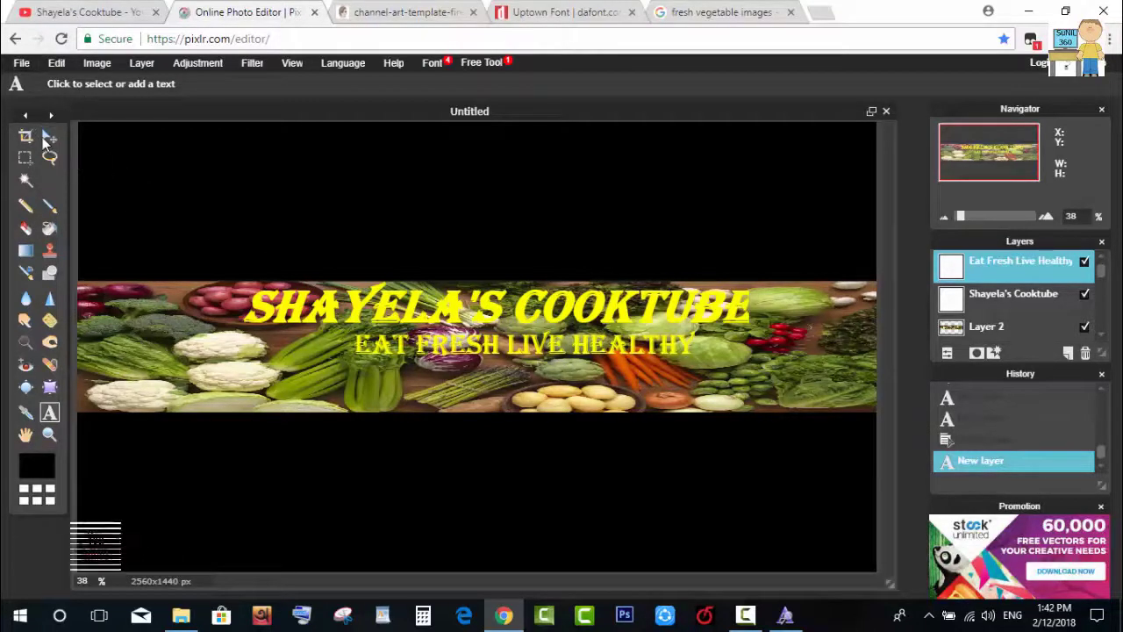
# - Open the Save image dialog for the banner as a JPEG at quality 80
pyautogui.click(48, 138)
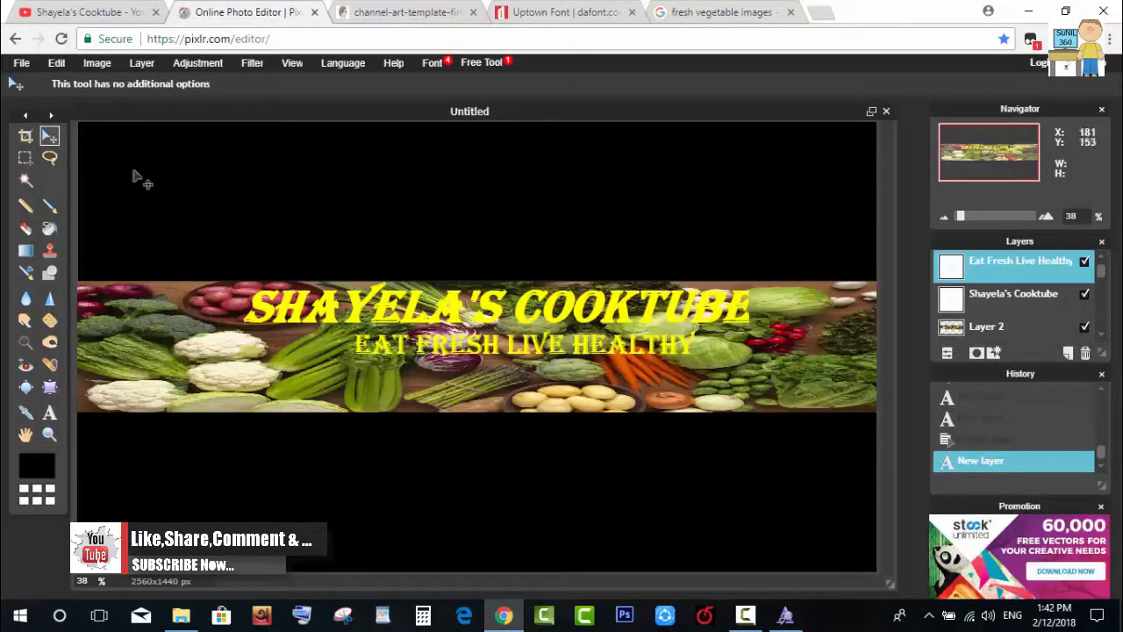
pyautogui.click(21, 63)
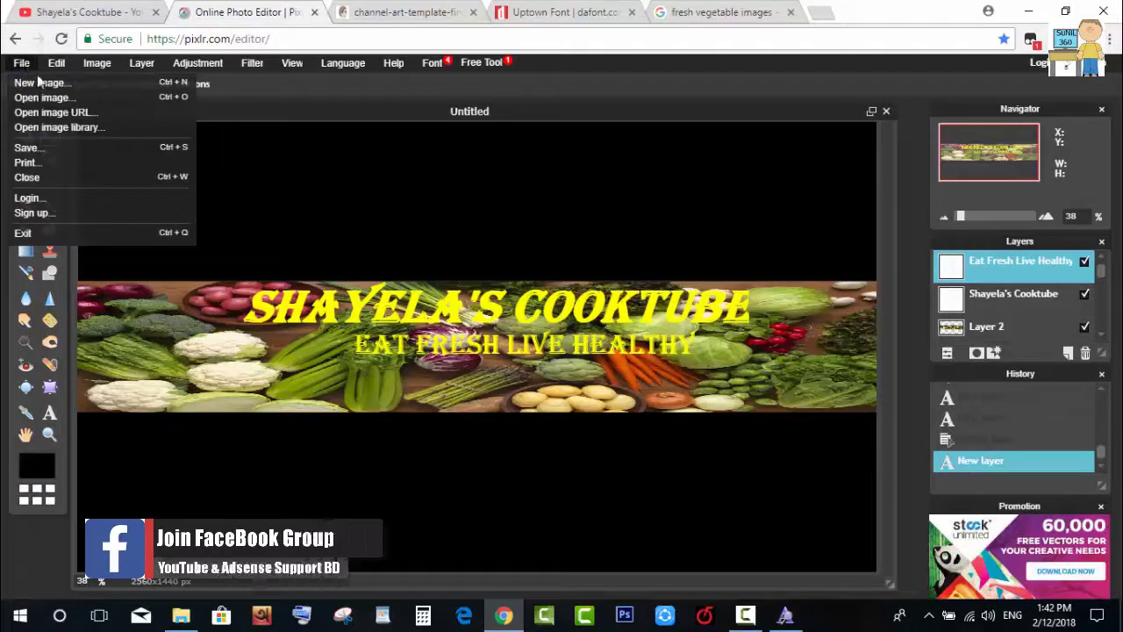
pyautogui.click(42, 147)
pyautogui.press('Return')
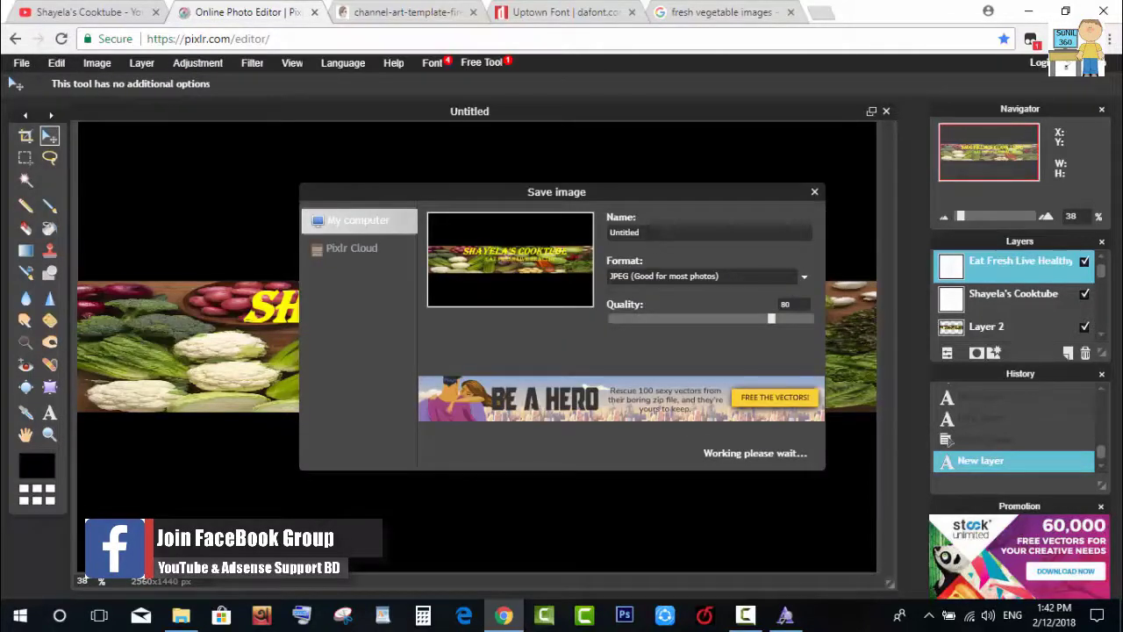
# - Save the JPEG as 'Channel banner' on the Desktop, then minimize Chrome
pyautogui.doubleClick(647, 232)
pyautogui.press('BackSpace')
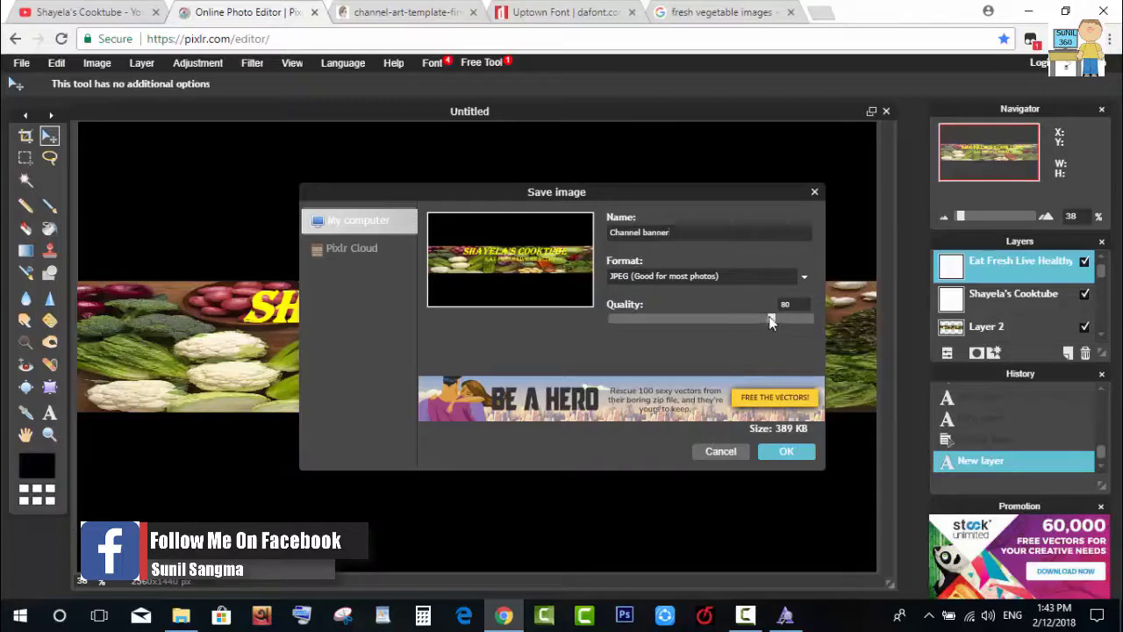
pyautogui.click(776, 454)
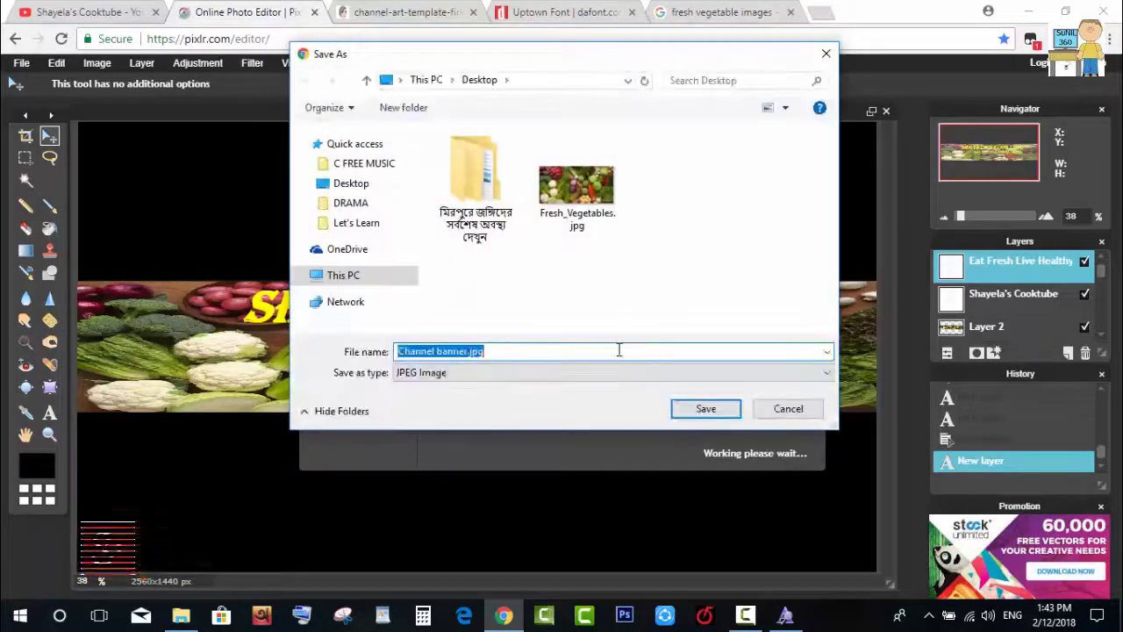
pyautogui.click(695, 408)
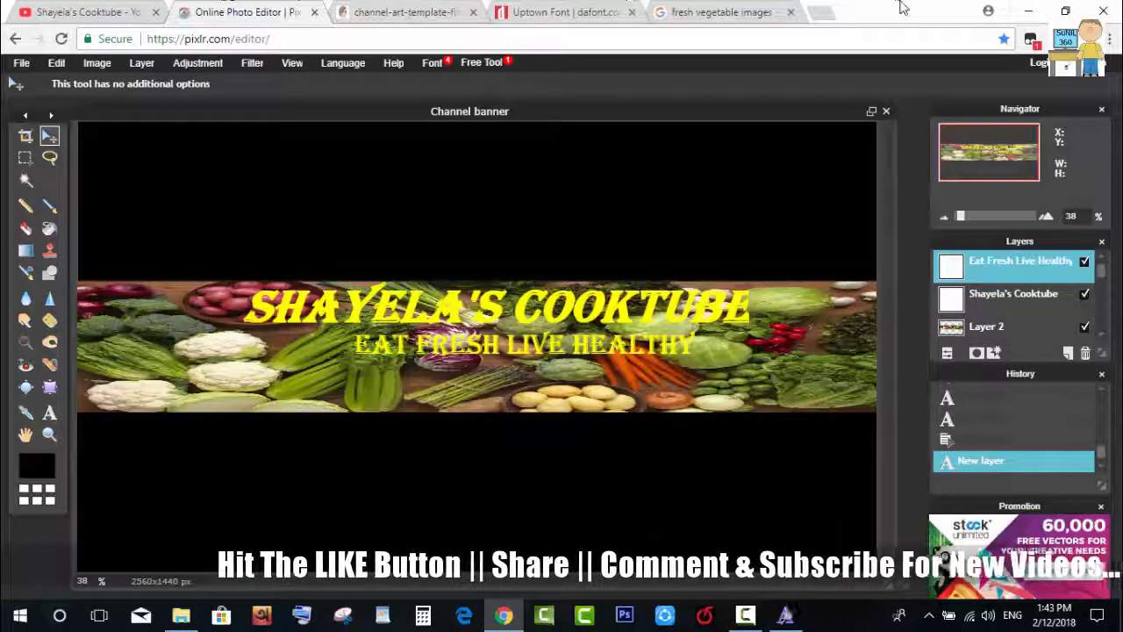
pyautogui.click(1027, 11)
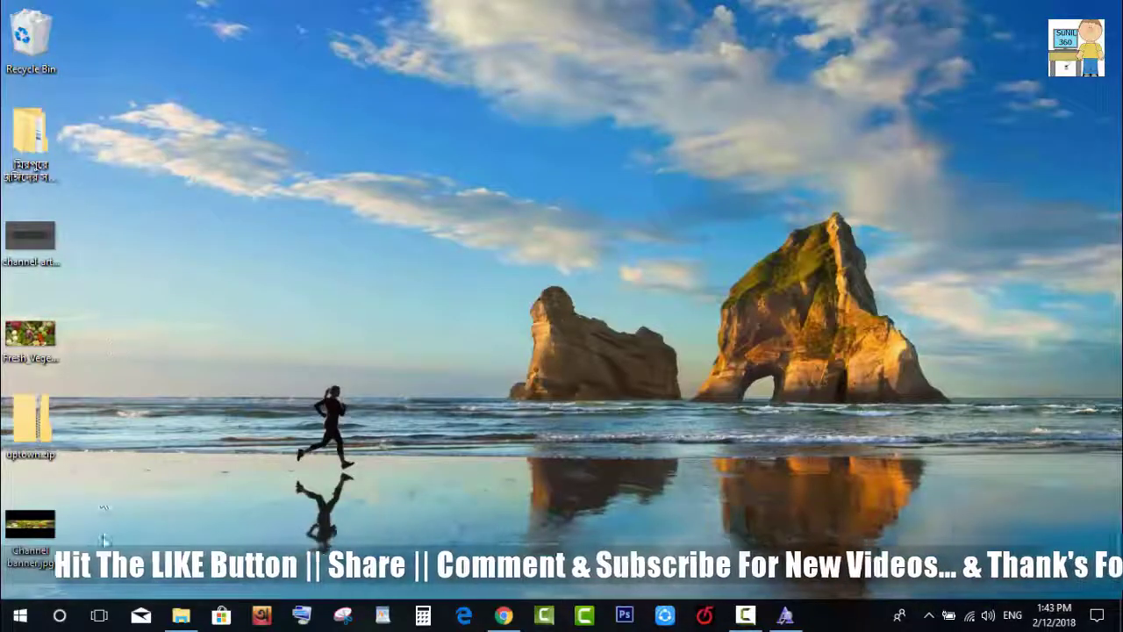
# - Preview Channel banner.jpg in Windows Photos, close it, and return to Chrome's Pixlr Editor
pyautogui.doubleClick(24, 526)
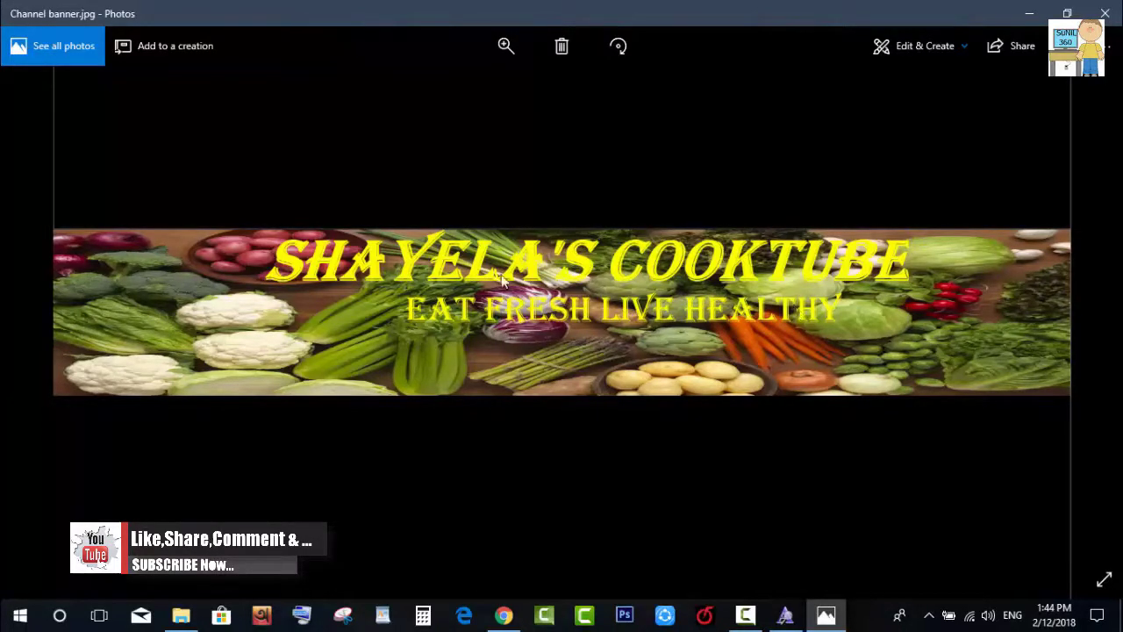
pyautogui.click(1105, 14)
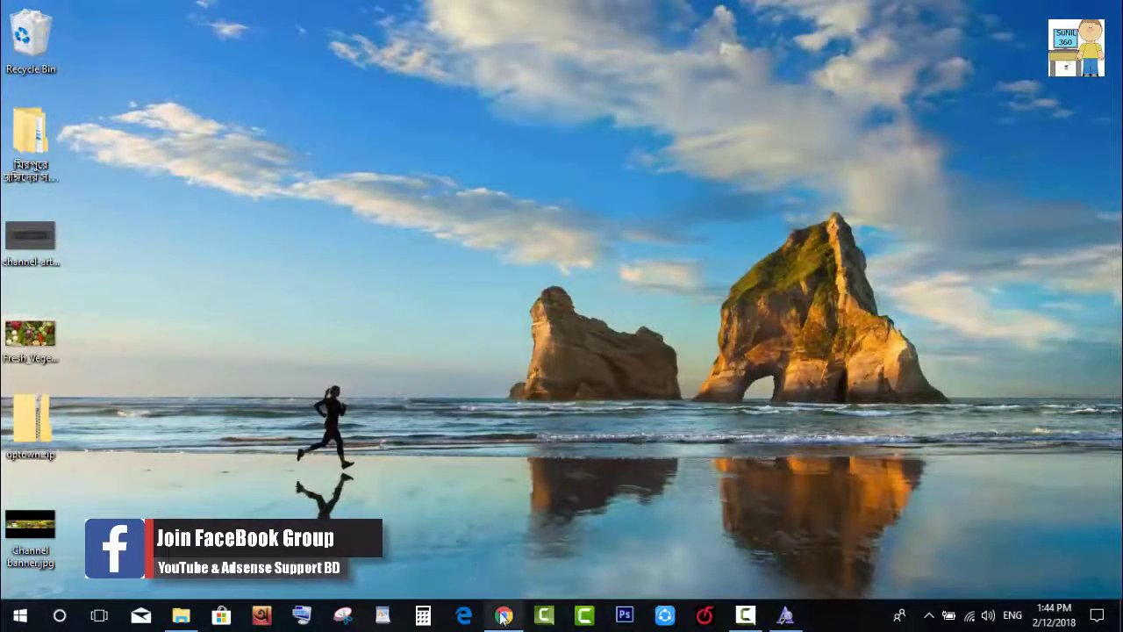
pyautogui.click(503, 614)
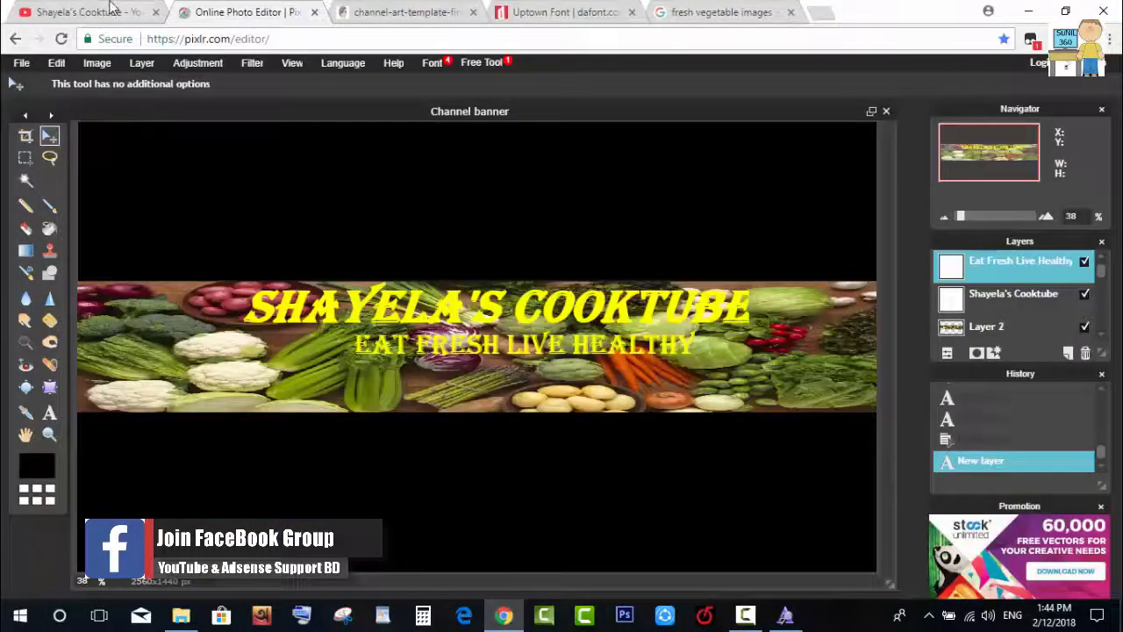
pyautogui.click(111, 9)
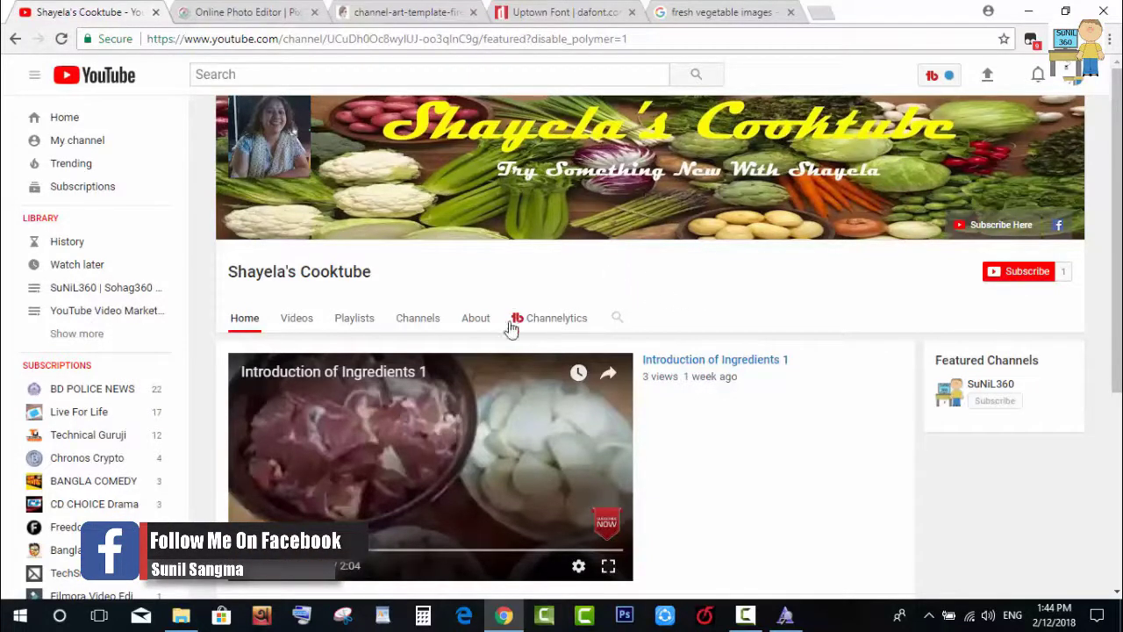
pyautogui.scroll(-2, 742, 394)
pyautogui.scroll(2, 770, 403)
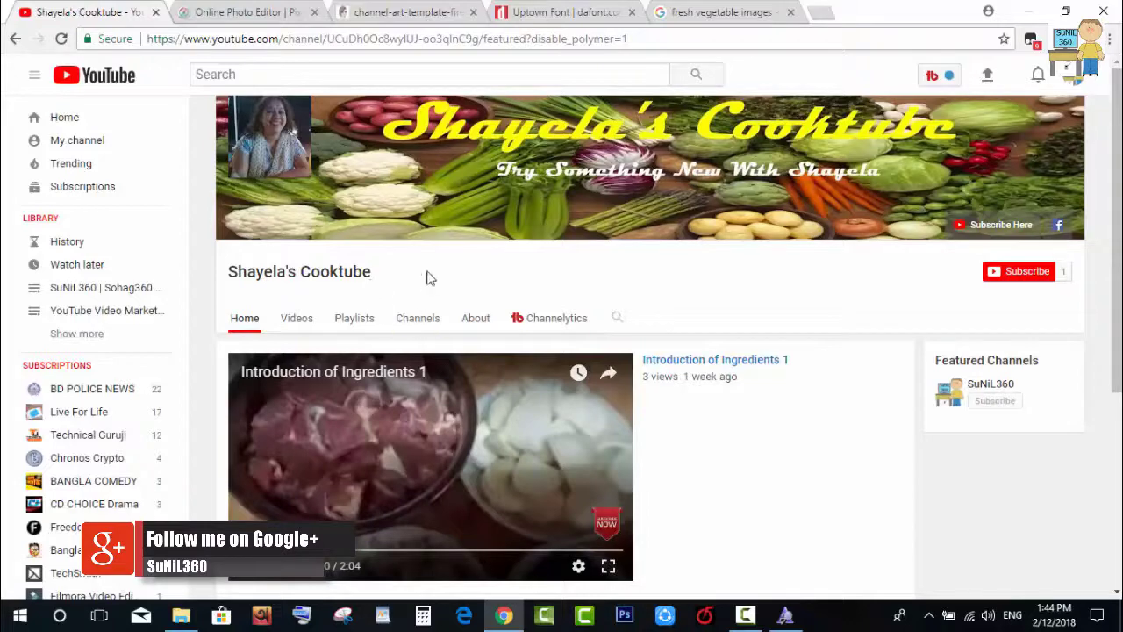
pyautogui.scroll(-3, 847, 358)
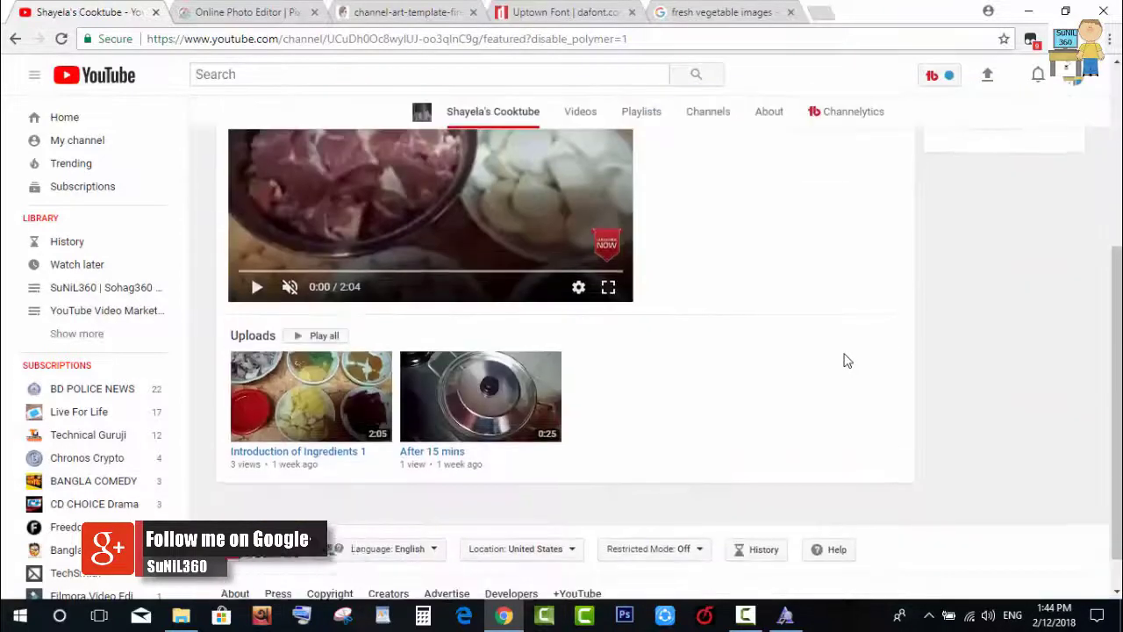
pyautogui.scroll(3, 842, 359)
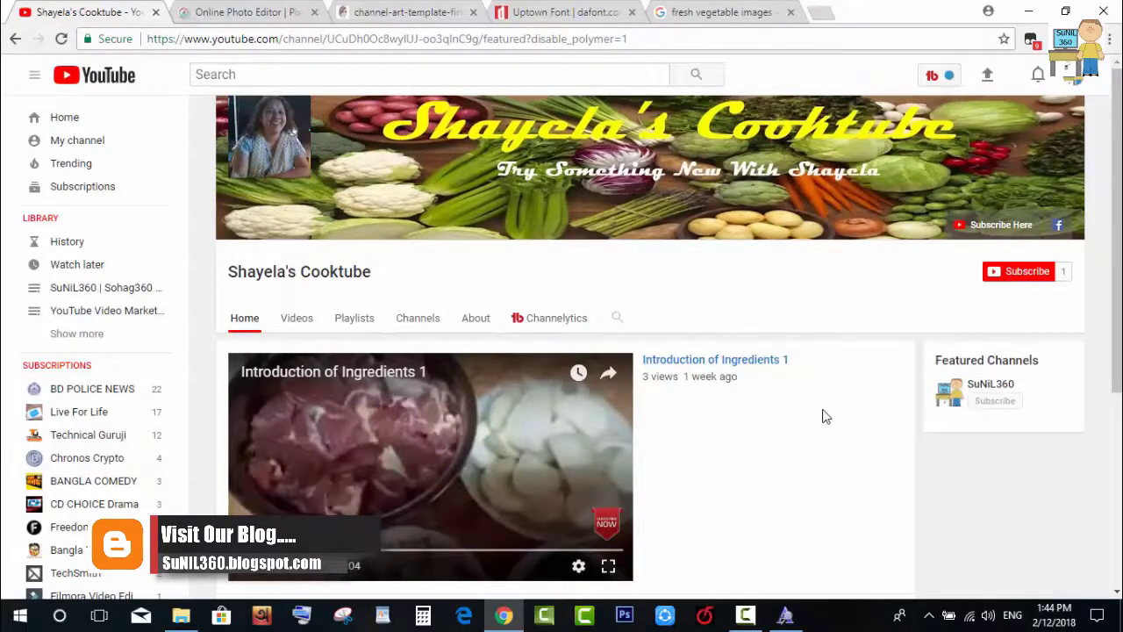
pyautogui.scroll(-3, 827, 417)
pyautogui.scroll(3, 837, 419)
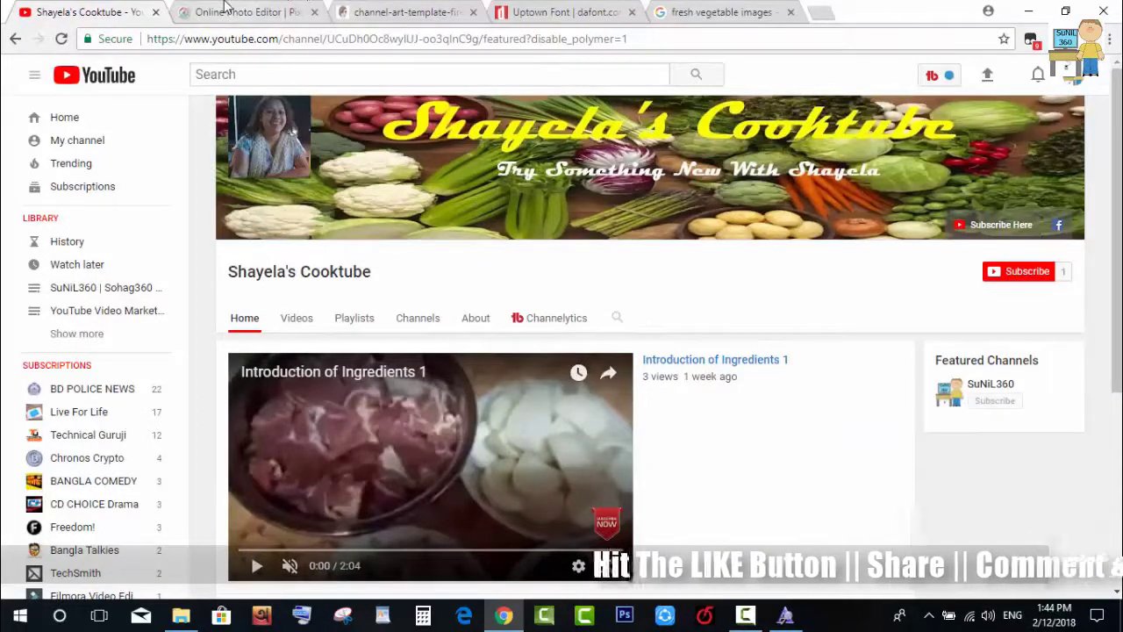
pyautogui.click(225, 9)
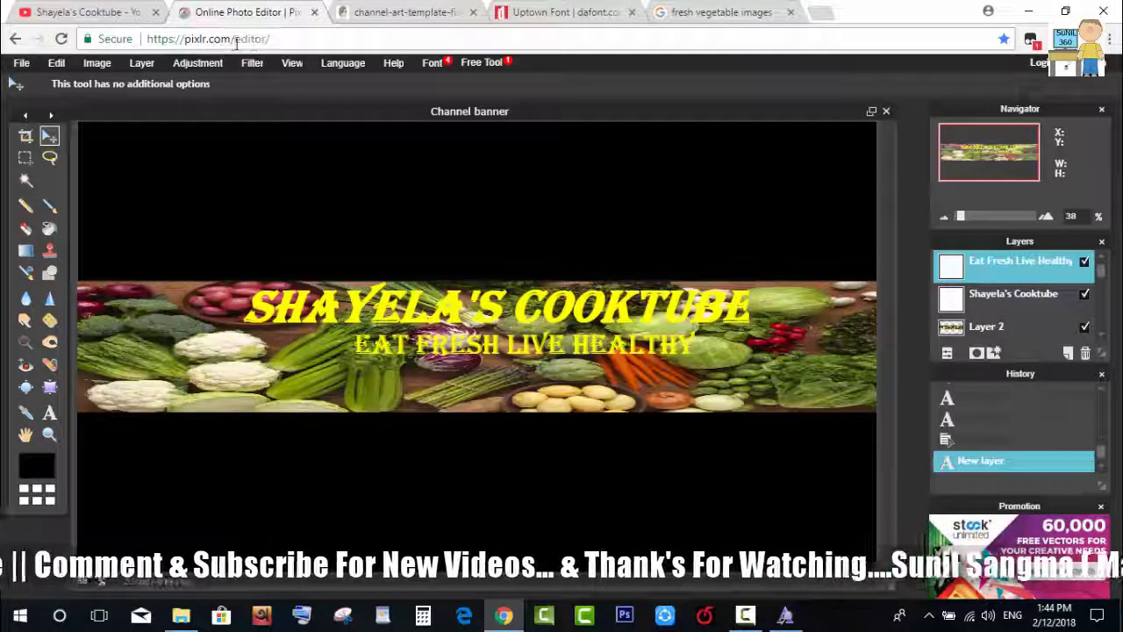
pyautogui.click(402, 14)
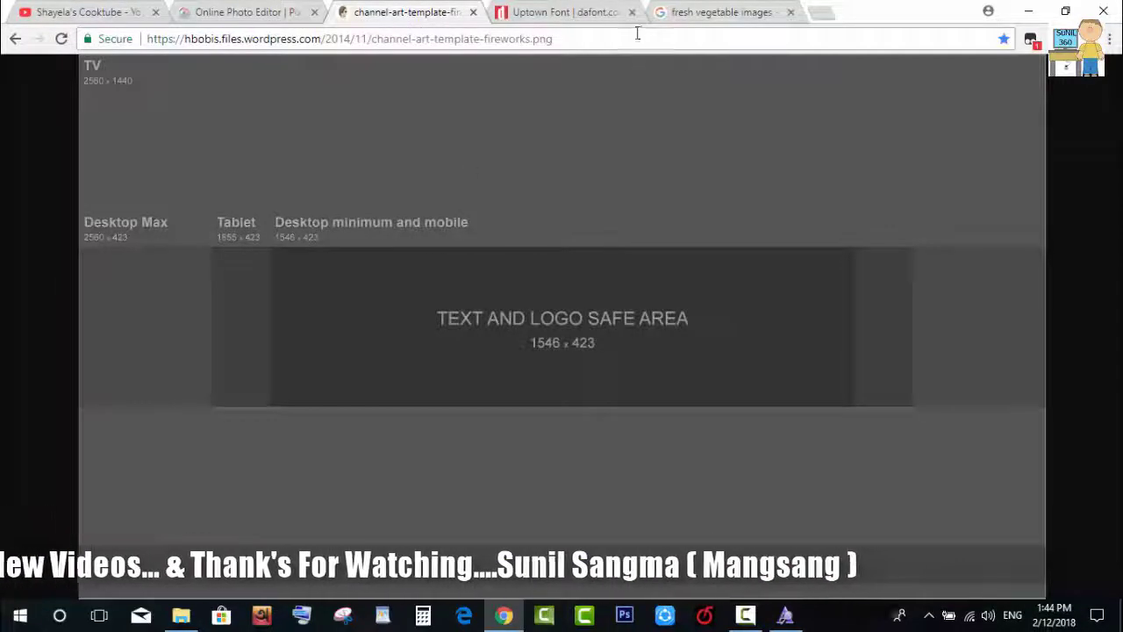
pyautogui.click(588, 14)
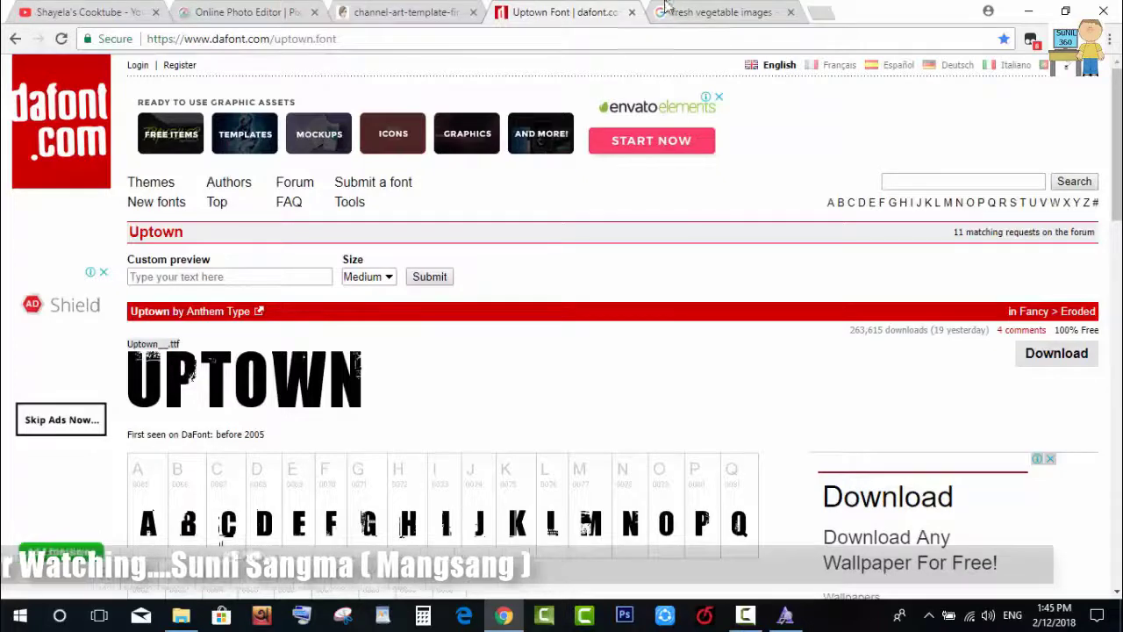
pyautogui.click(702, 12)
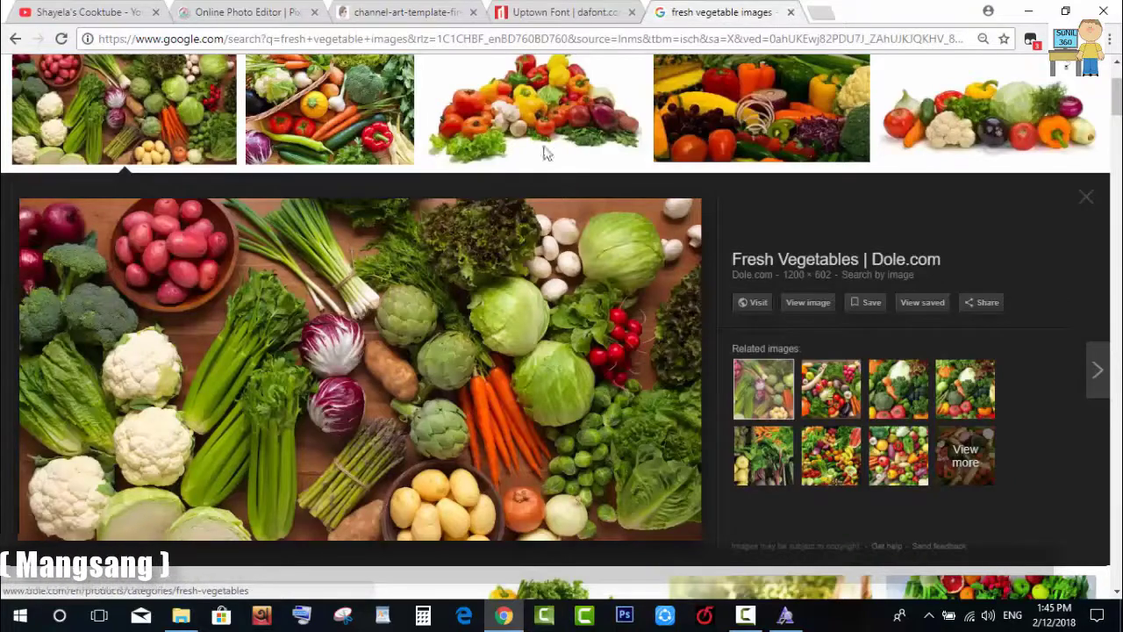
pyautogui.click(566, 13)
pyautogui.click(405, 13)
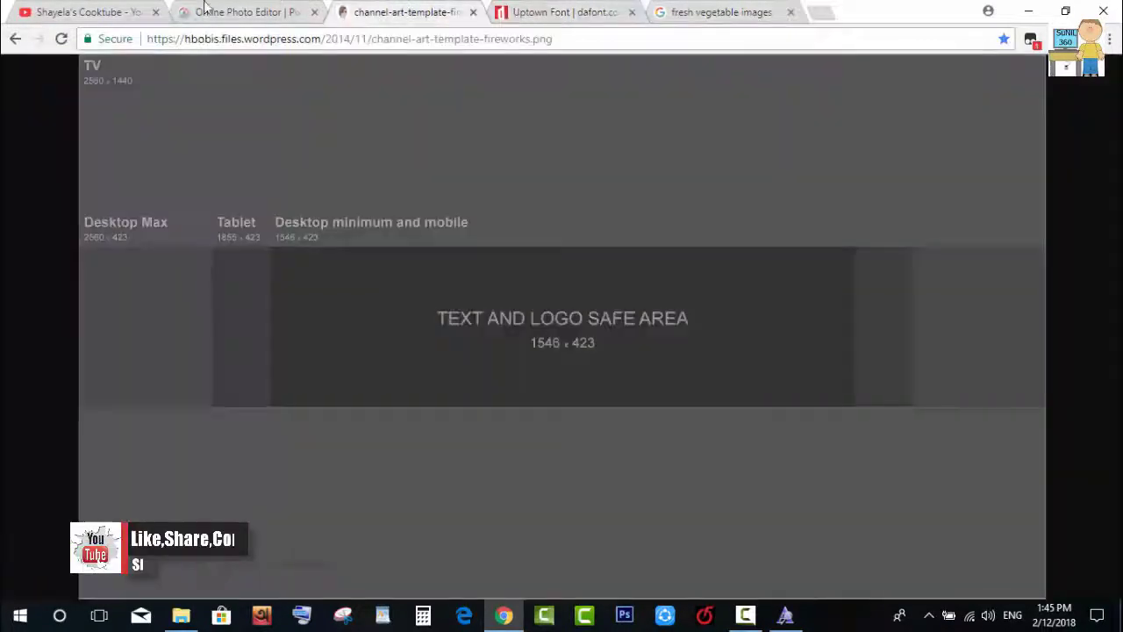
pyautogui.click(237, 8)
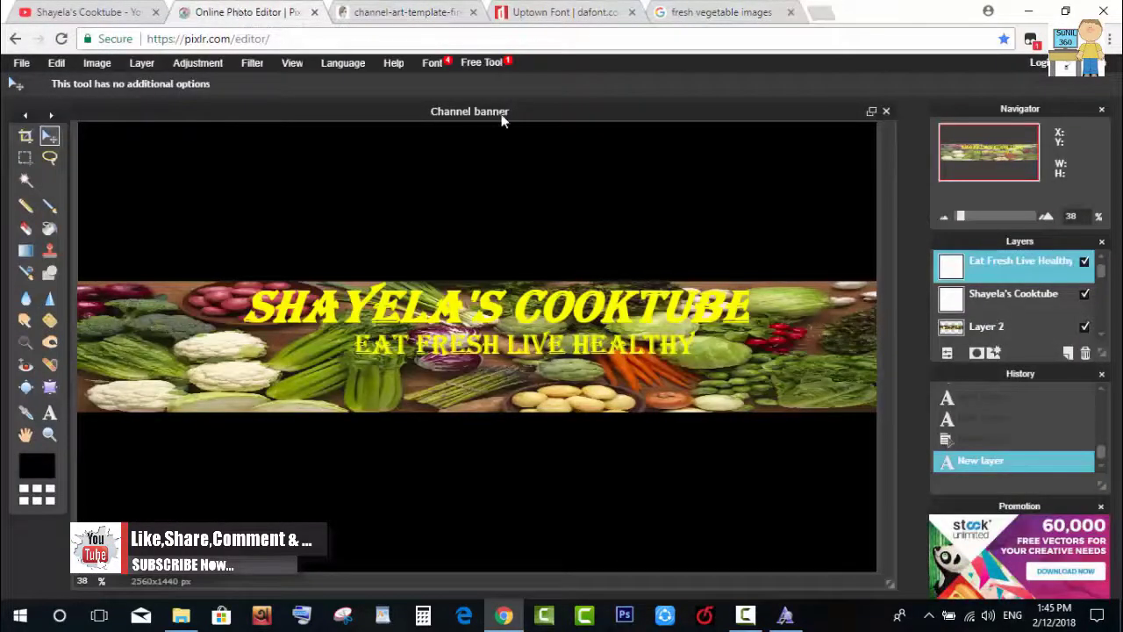